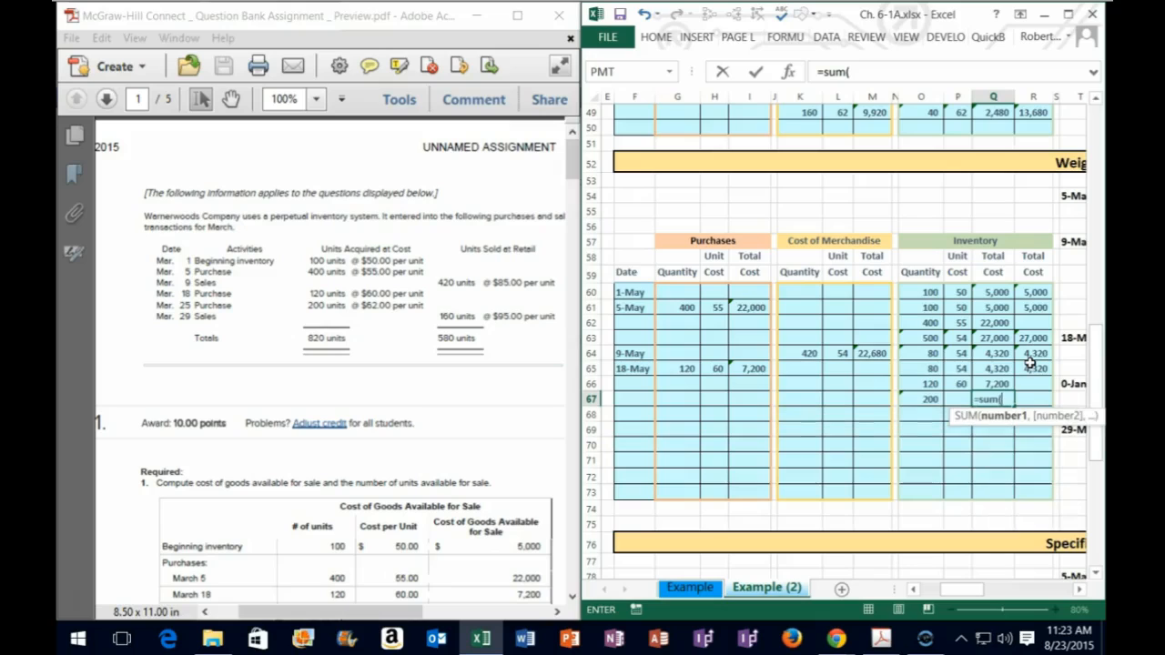
In Q67, sum the two inventory layers above it with =SUM(Q65:Q66).
{"action": "key", "text": "Up"}
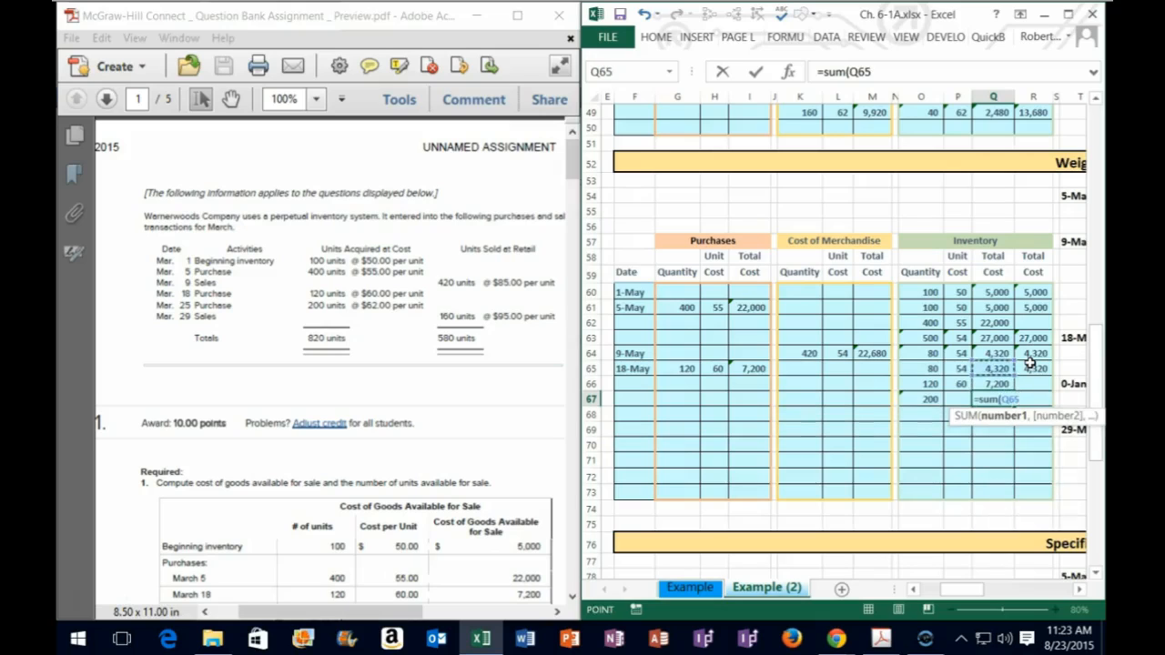
{"action": "key", "text": "shift+Down"}
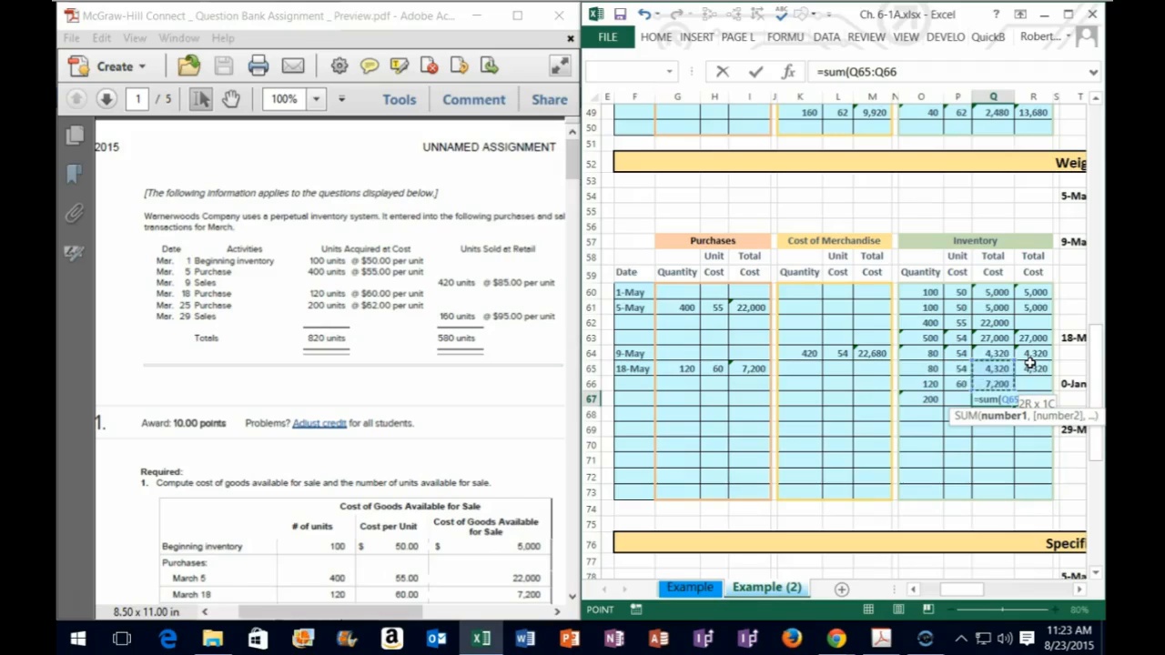
{"action": "key", "text": "Return"}
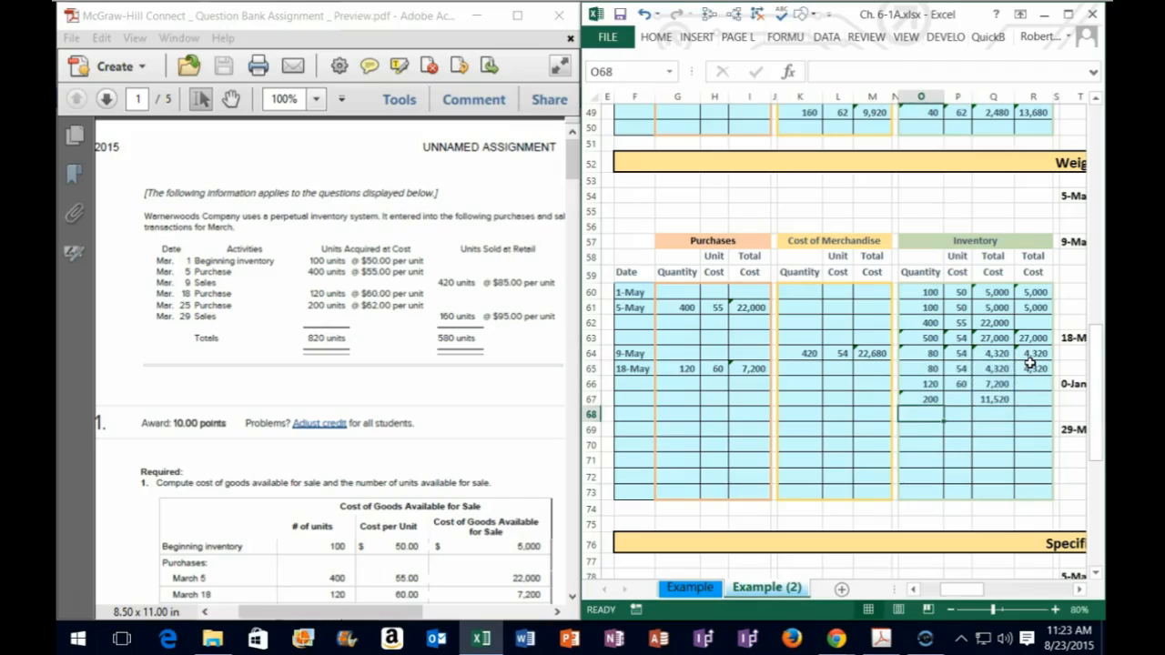
{"action": "left_click", "coordinate": [994, 399]}
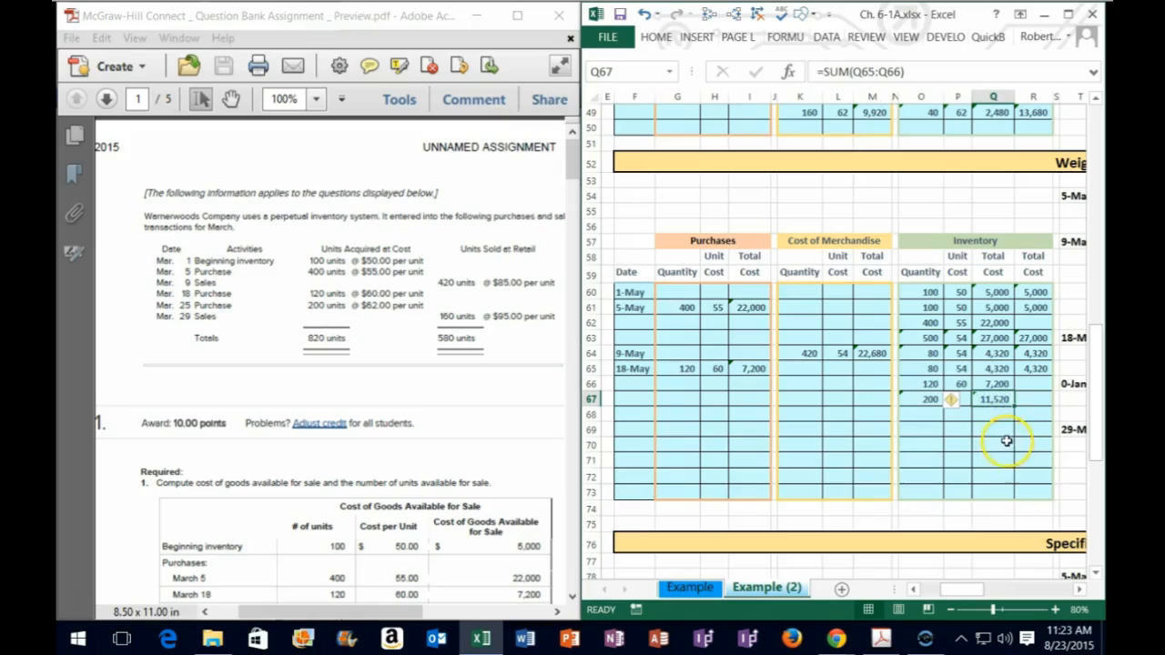
Compute 11520 ÷ 200 in the Calculator to check the average unit cost for row 67, and close it.
{"action": "left_click", "coordinate": [963, 400]}
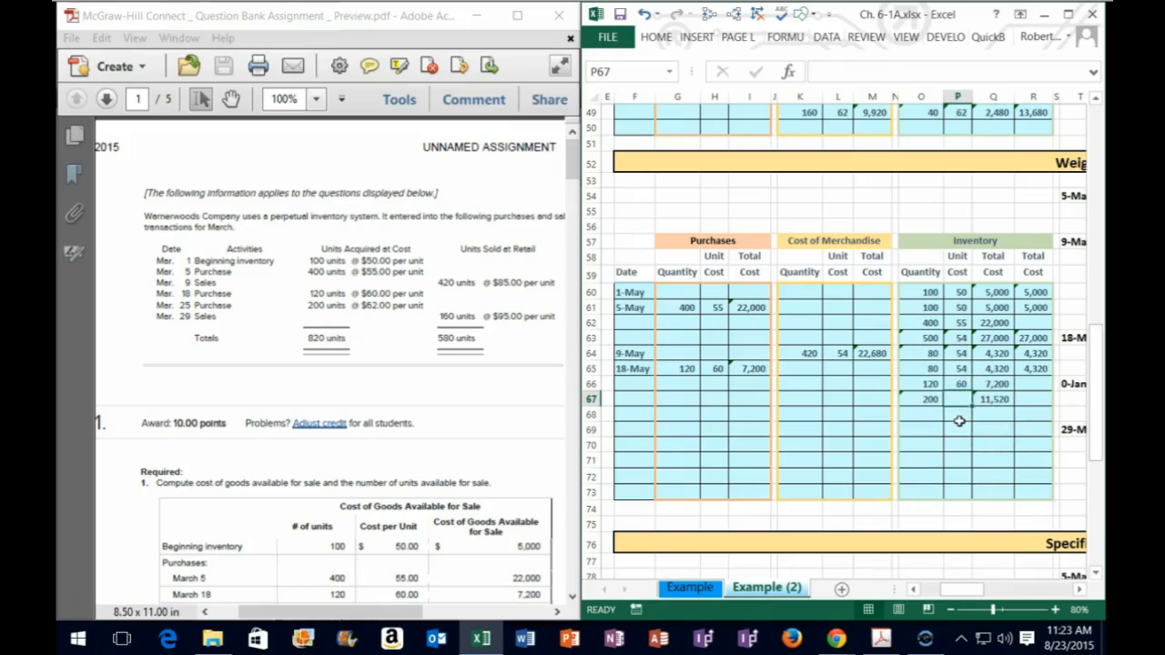
{"action": "key", "text": "XF86Calculator"}
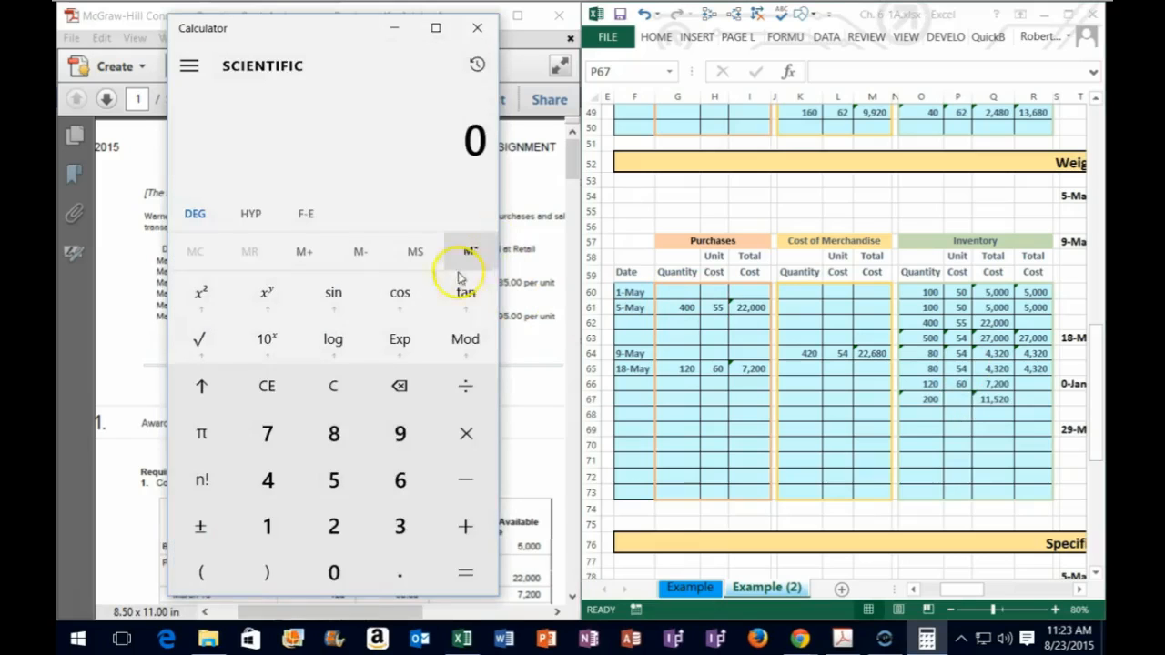
{"action": "type", "text": "11520 ÷ "}
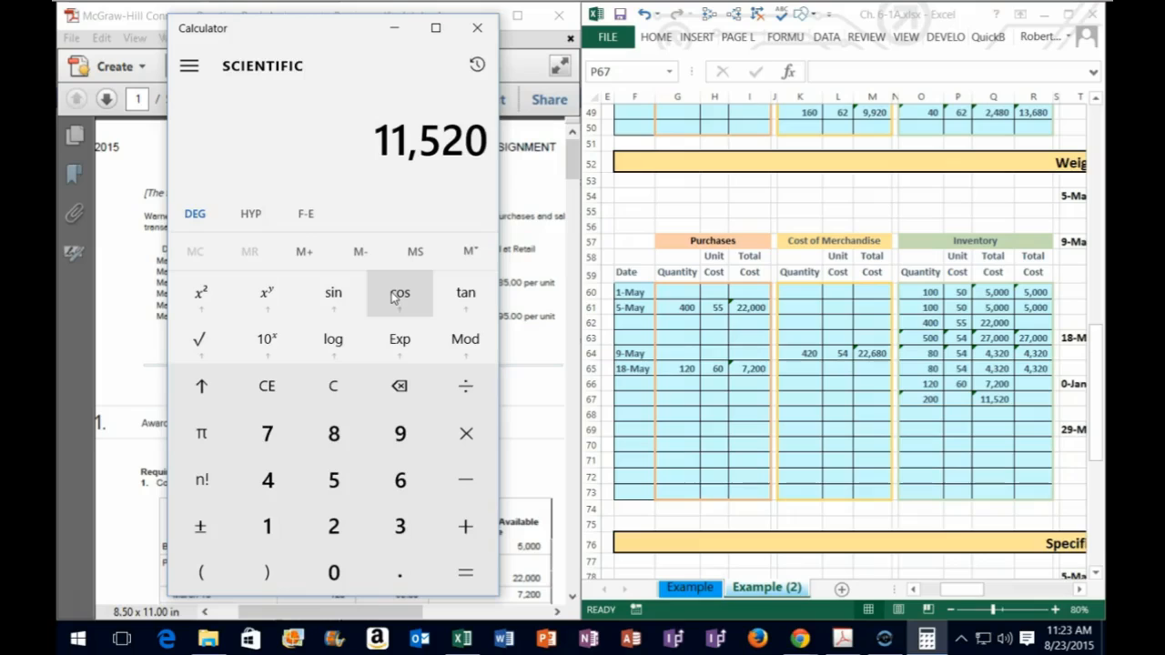
{"action": "type", "text": "200"}
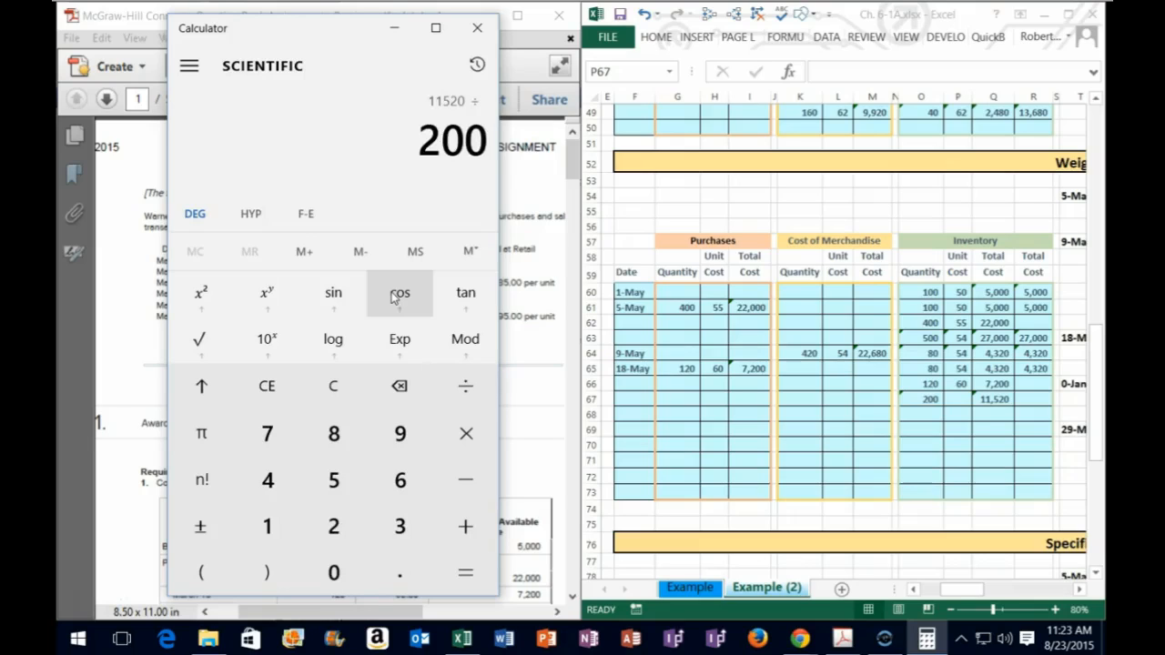
{"action": "key", "text": "Return"}
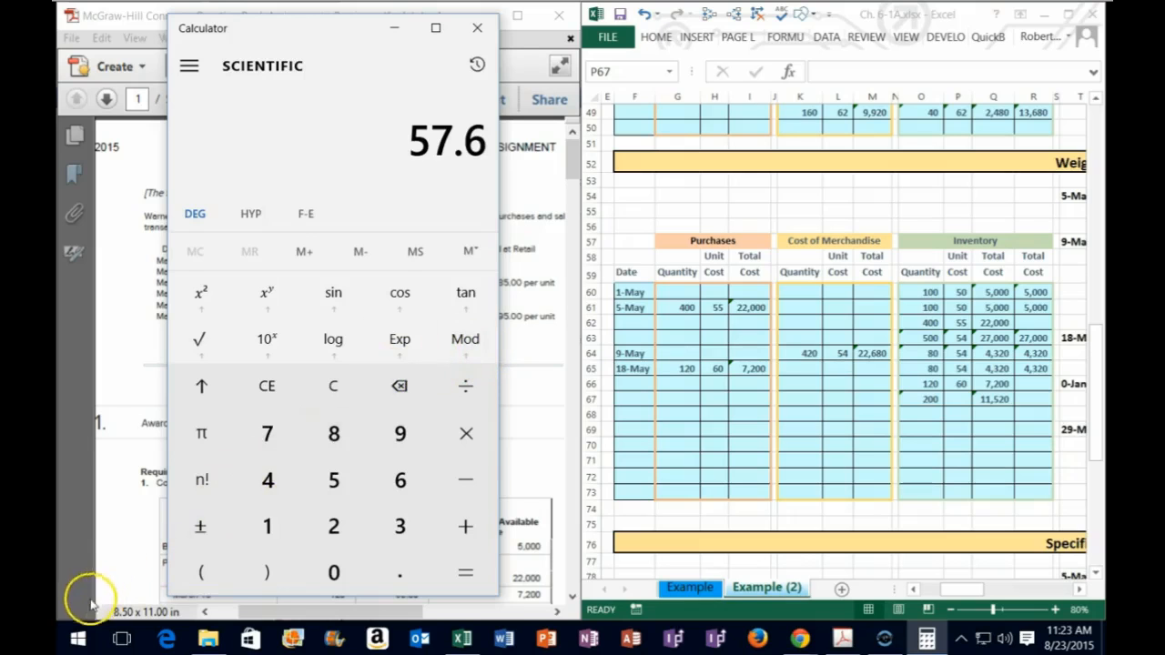
{"action": "key", "text": "alt+F4"}
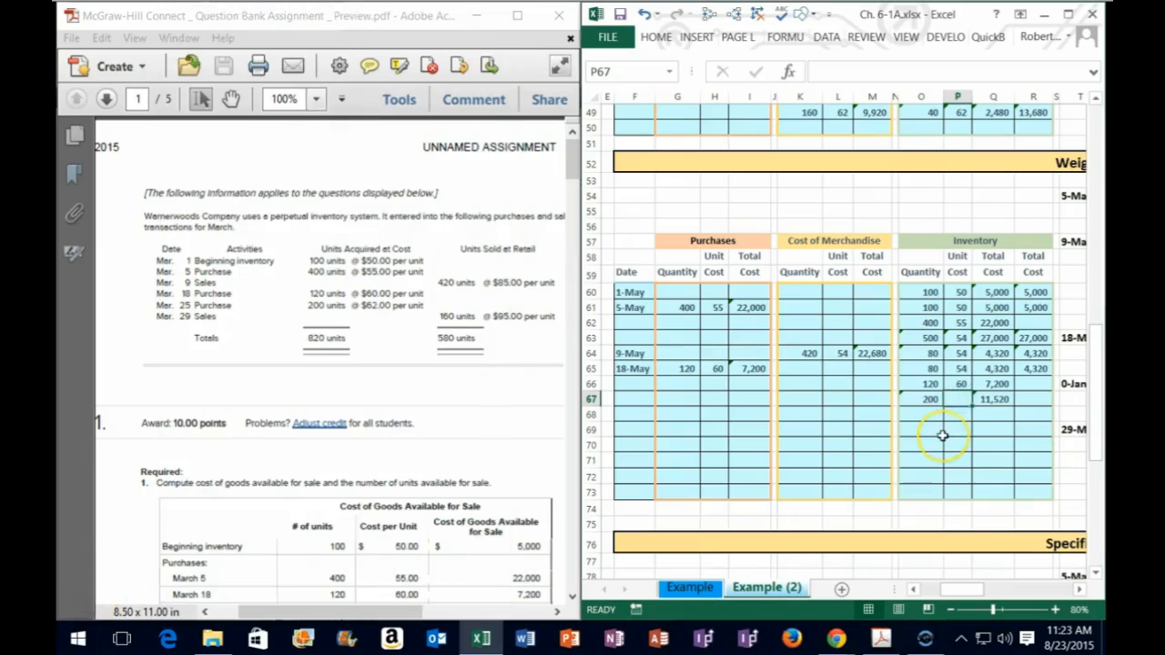
In P67, calculate the average unit cost by dividing total cost by quantity with =Q67/O67.
{"action": "type", "text": "="}
{"action": "key", "text": "Right"}
{"action": "type", "text": "/"}
{"action": "key", "text": "Left"}
{"action": "key", "text": "ctrl+Return"}
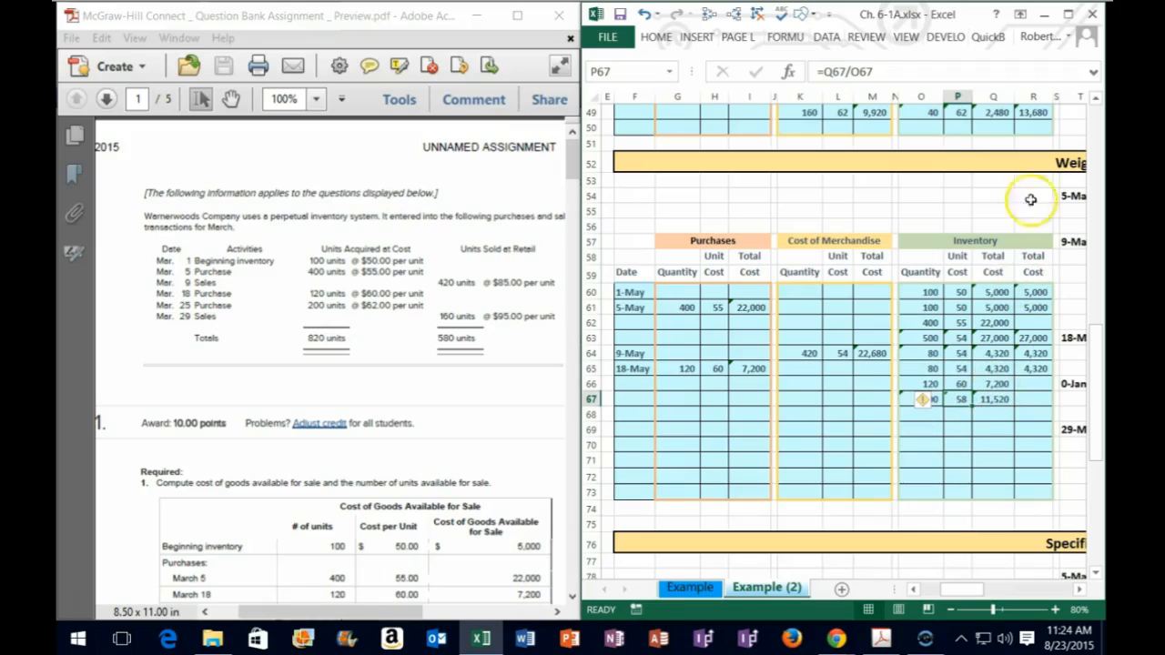
Maximize the workbook, show the inventory unit costs in P60:P73 with two decimals, and fit column P to its contents.
{"action": "left_click", "coordinate": [1069, 15]}
{"action": "left_click_drag", "start_coordinate": [436, 291], "coordinate": [431, 492]}
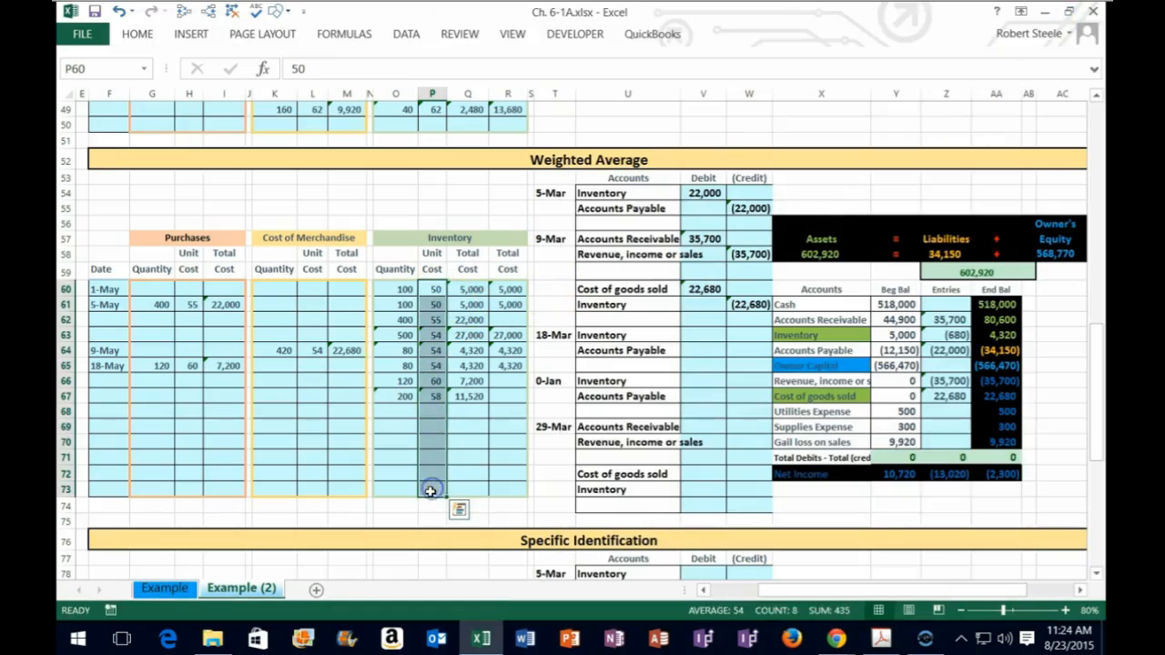
{"action": "left_click", "coordinate": [138, 36]}
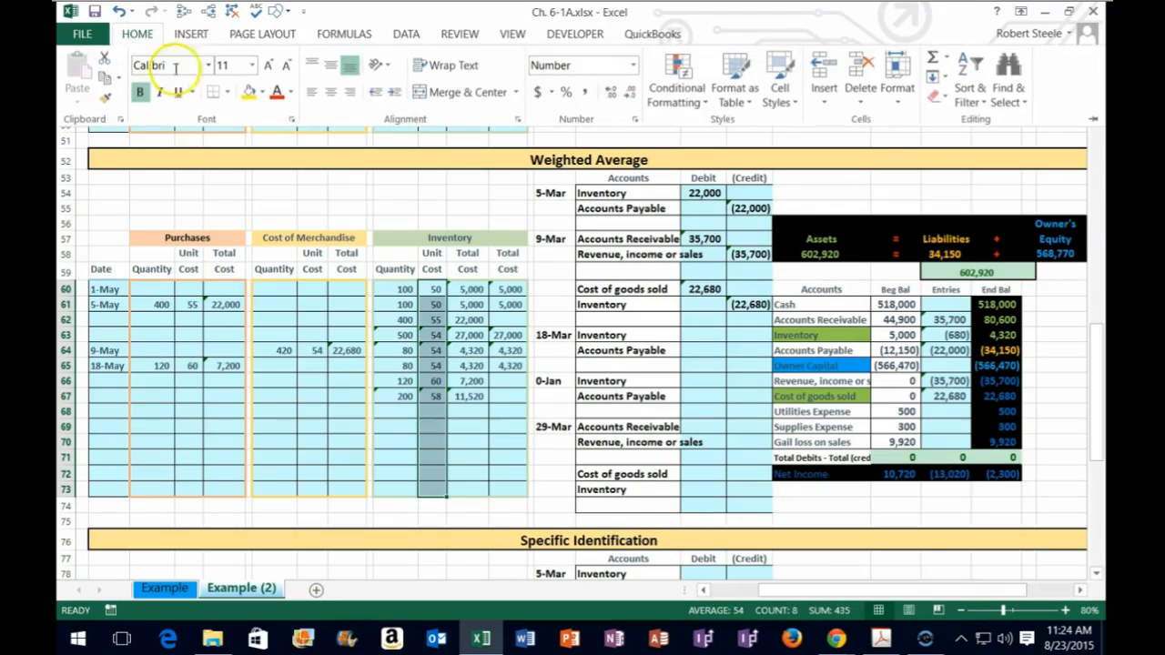
{"action": "left_click", "coordinate": [608, 97]}
{"action": "left_click", "coordinate": [609, 96]}
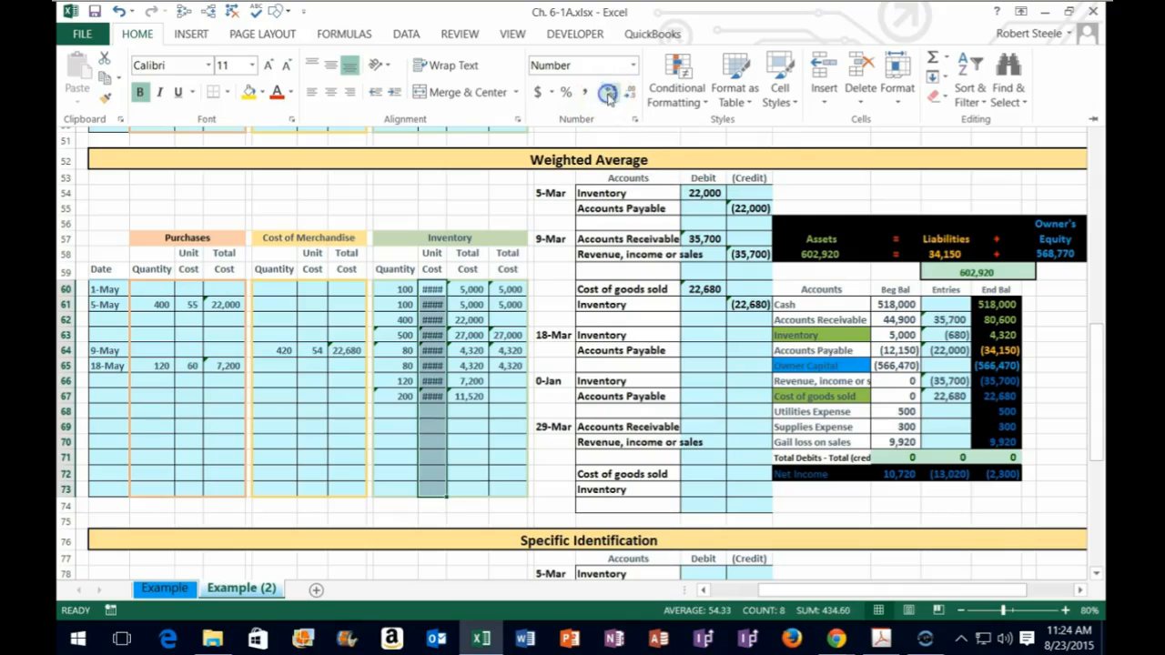
{"action": "left_click", "coordinate": [450, 172]}
{"action": "double_click", "coordinate": [447, 94]}
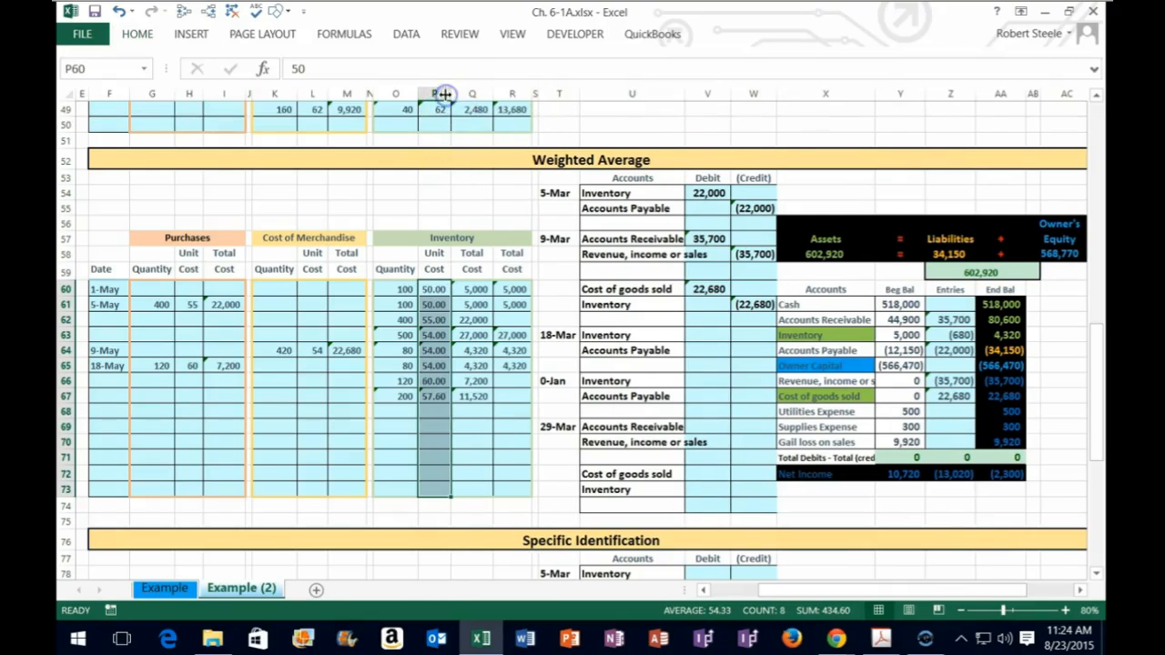
{"action": "left_click", "coordinate": [434, 398]}
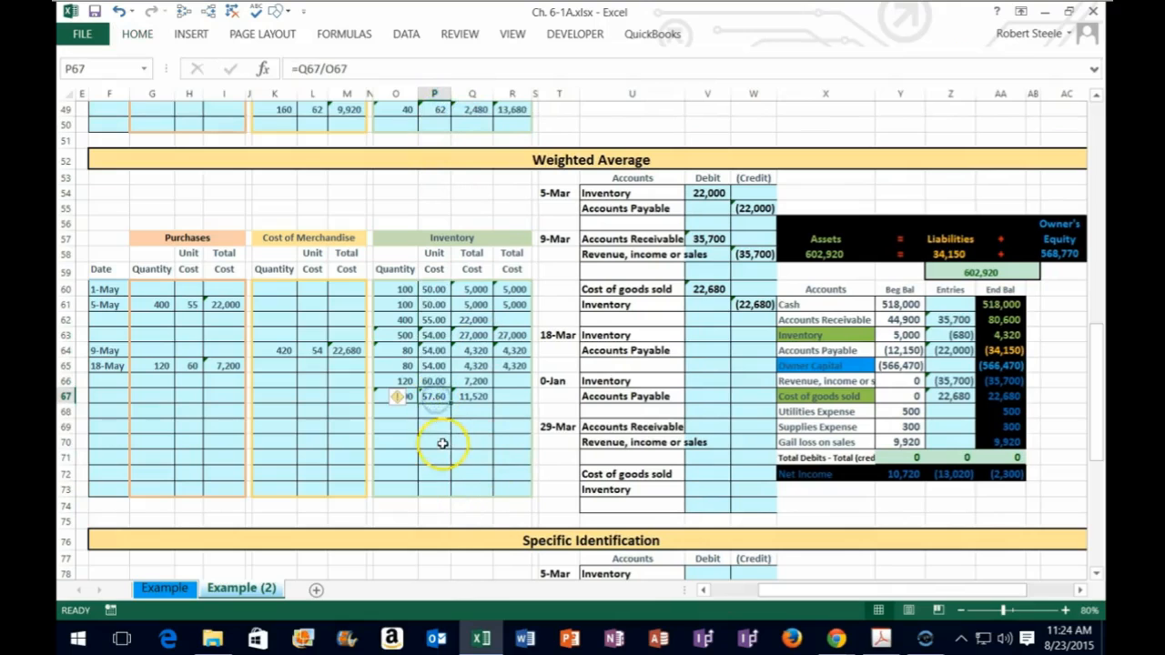
{"action": "key", "text": "Return"}
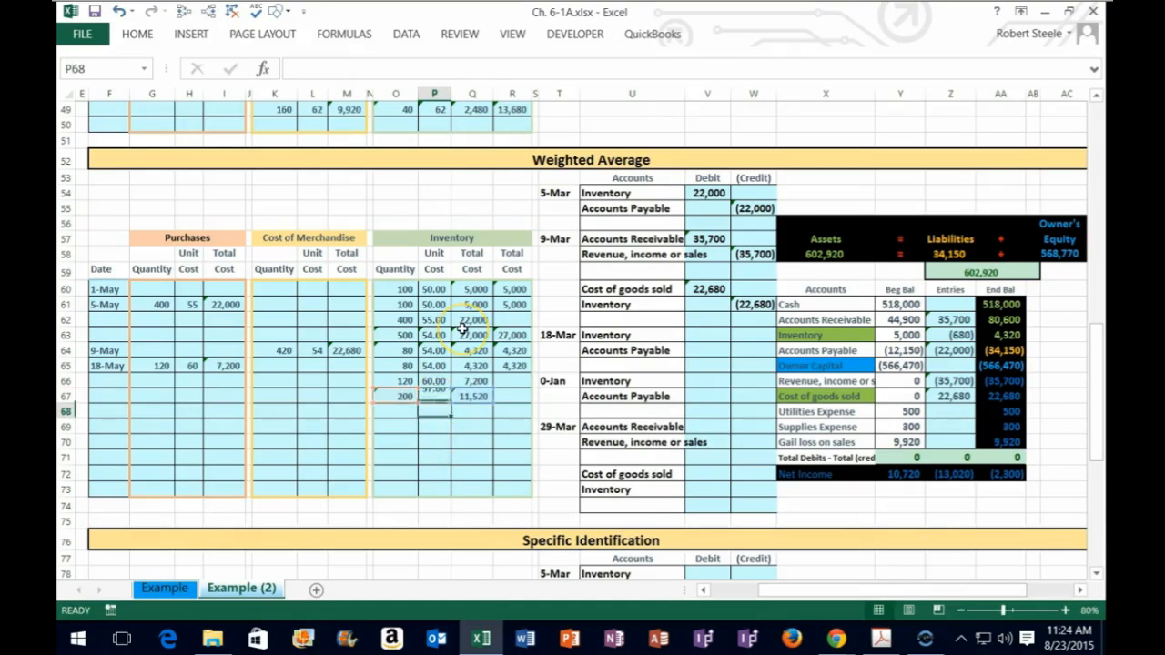
In R67, calculate the inventory total cost as quantity times unit cost with =O67*P67.
{"action": "key", "text": "Right"}
{"action": "key", "text": "Right"}
{"action": "key", "text": "Up"}
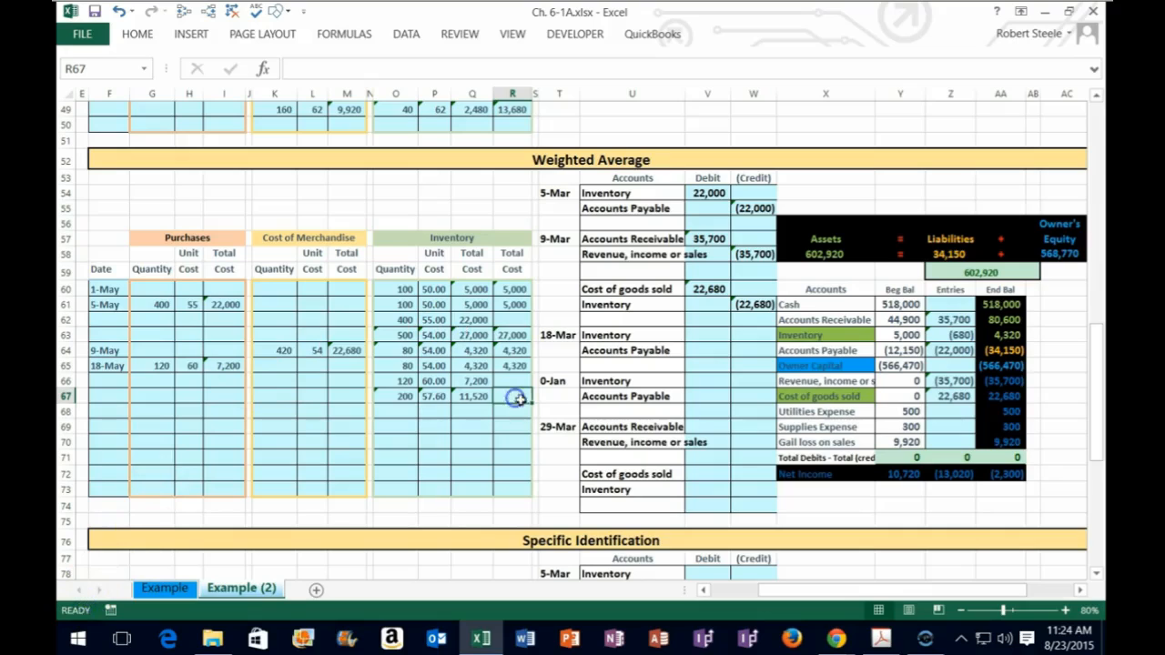
{"action": "type", "text": "="}
{"action": "key", "text": "Left"}
{"action": "key", "text": "Left"}
{"action": "key", "text": "Left"}
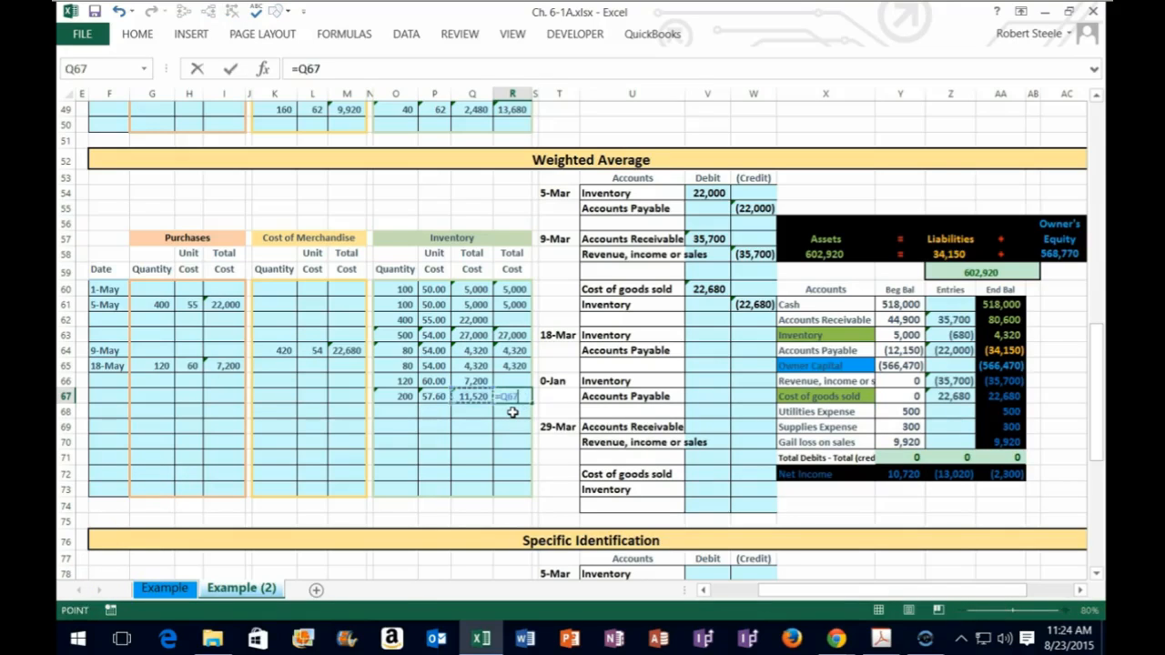
{"action": "type", "text": "*"}
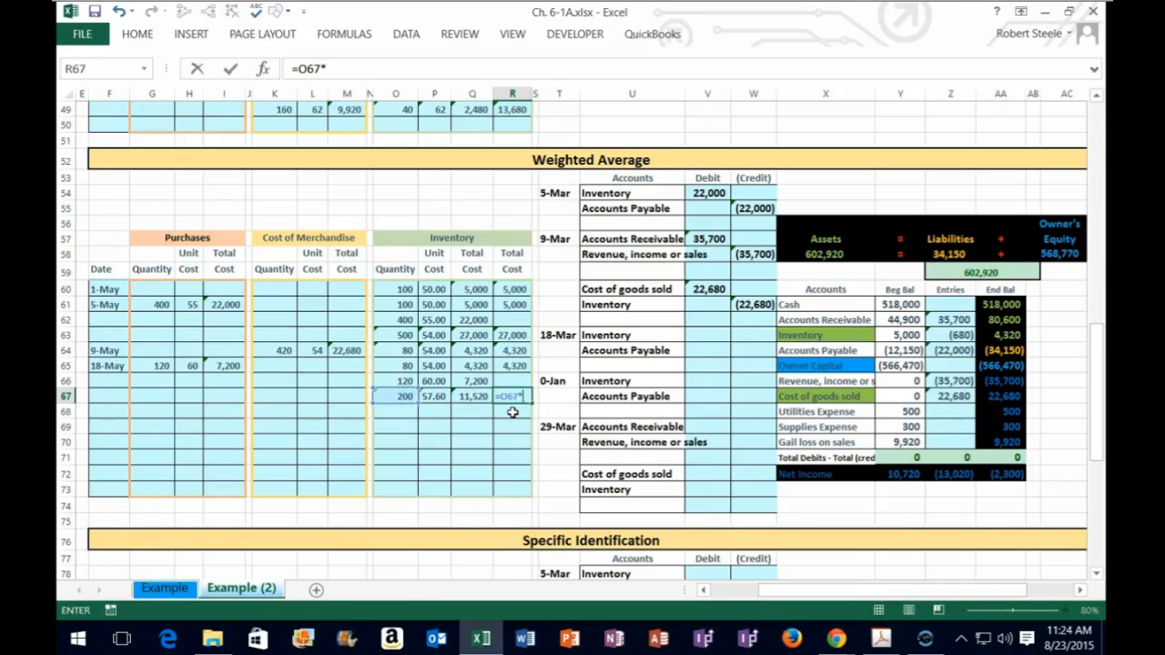
{"action": "key", "text": "Left"}
{"action": "key", "text": "Left"}
{"action": "key", "text": "Return"}
{"action": "key", "text": "Up"}
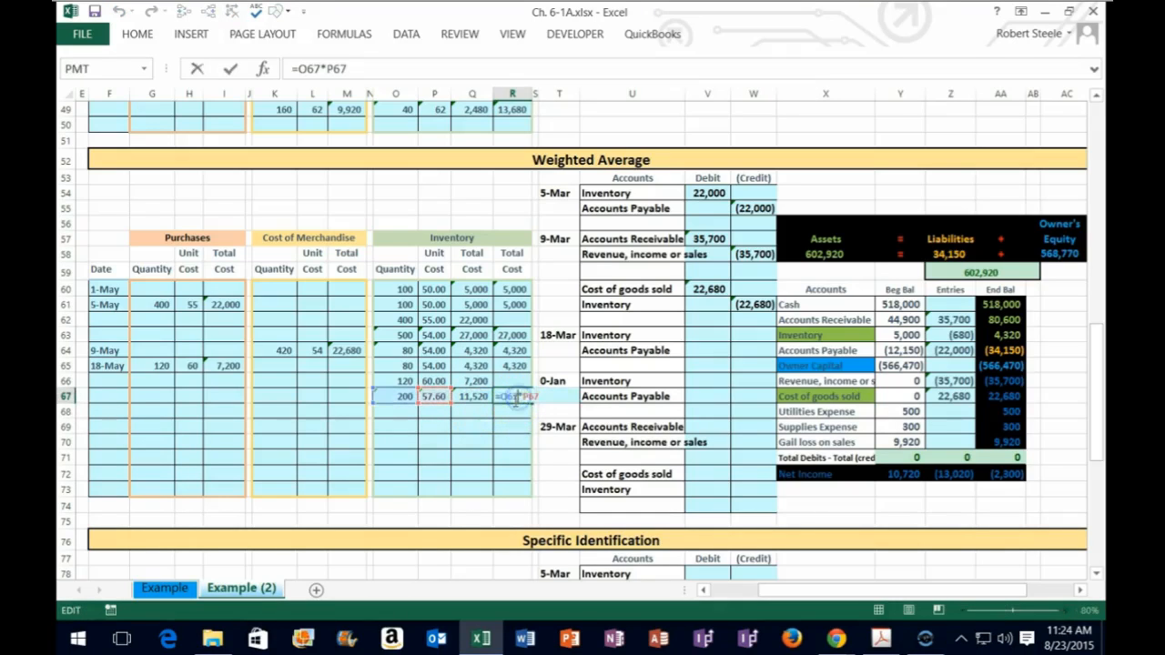
{"action": "left_click", "coordinate": [515, 409]}
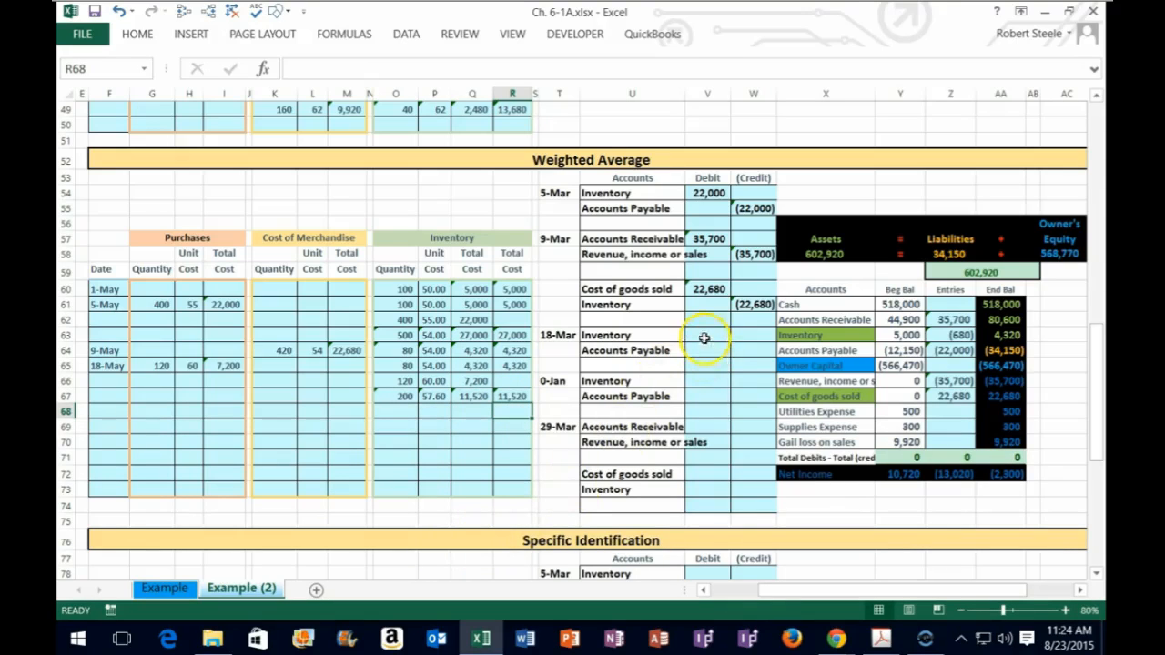
Record the 18-Mar purchase entry: debit Inventory 7,200 in V63 and credit Accounts Payable in W64 with =-V63.
{"action": "left_click_drag", "start_coordinate": [161, 365], "coordinate": [228, 367]}
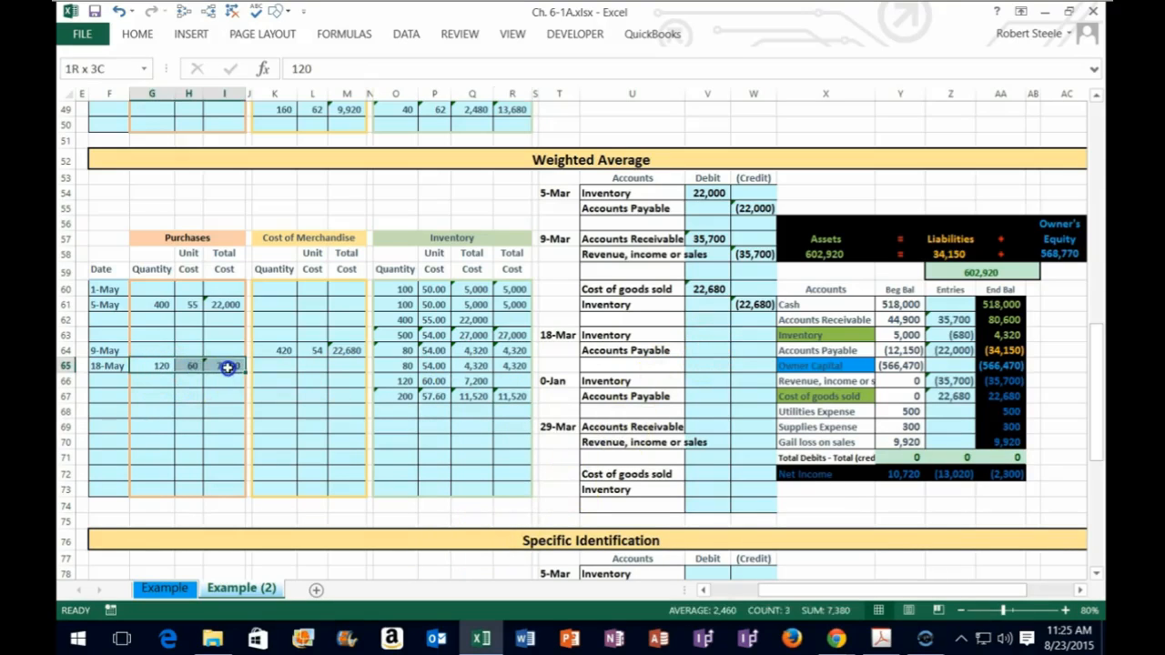
{"action": "left_click", "coordinate": [699, 334]}
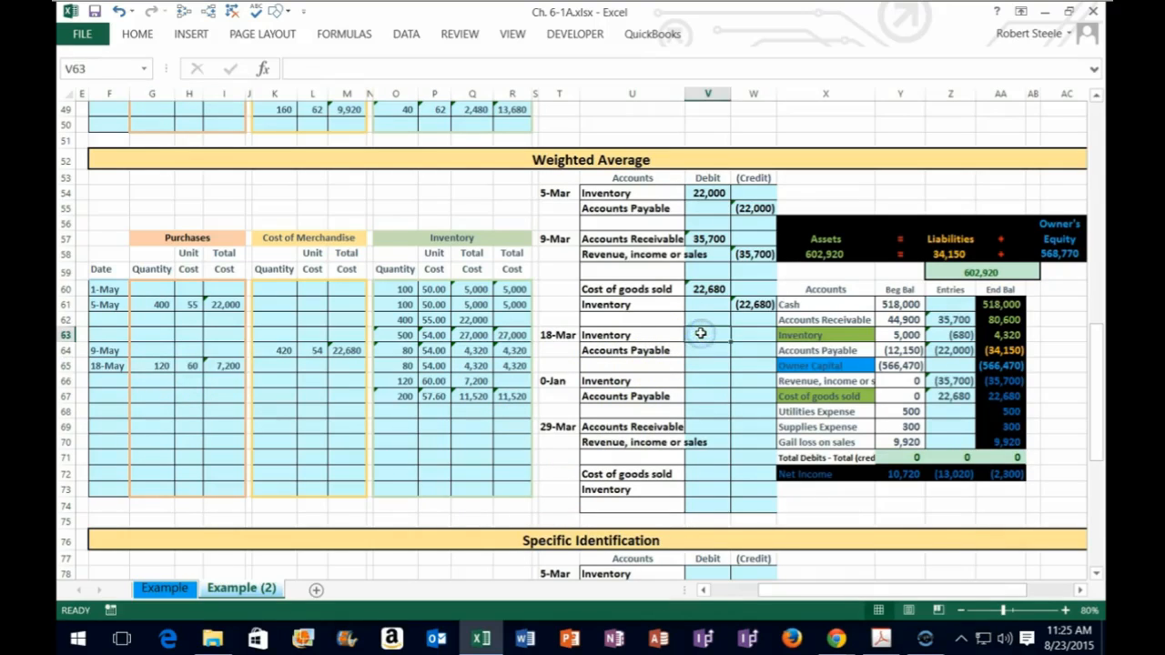
{"action": "type", "text": "7,20"}
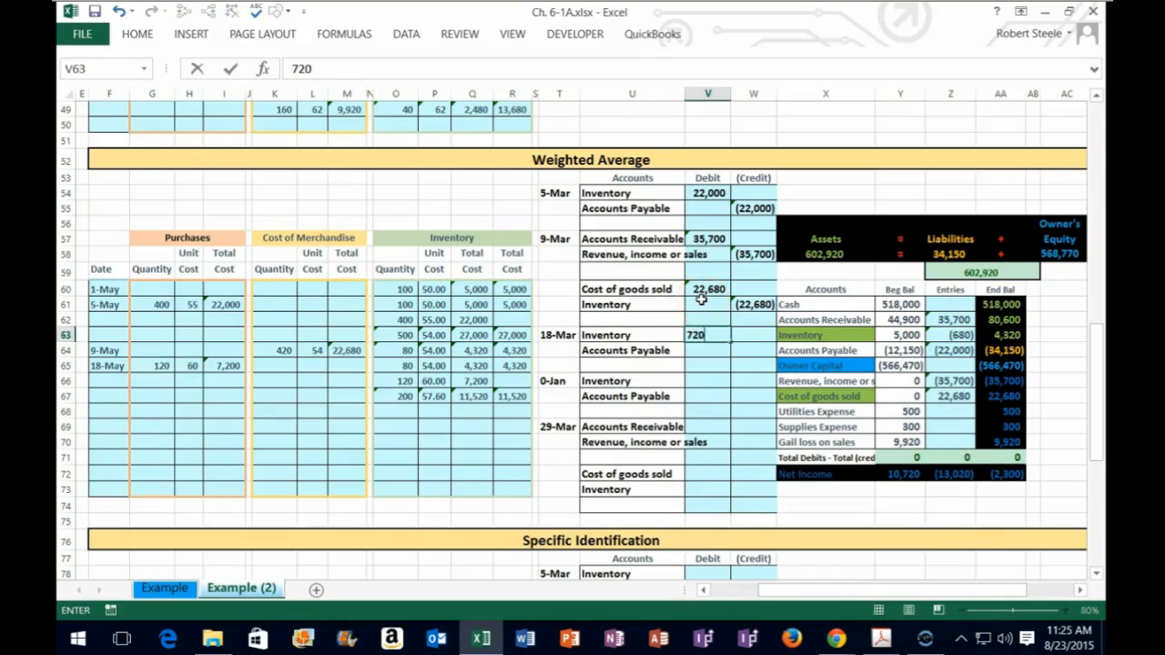
{"action": "type", "text": "0"}
{"action": "key", "text": "Return"}
{"action": "key", "text": "Right"}
{"action": "type", "text": "-"}
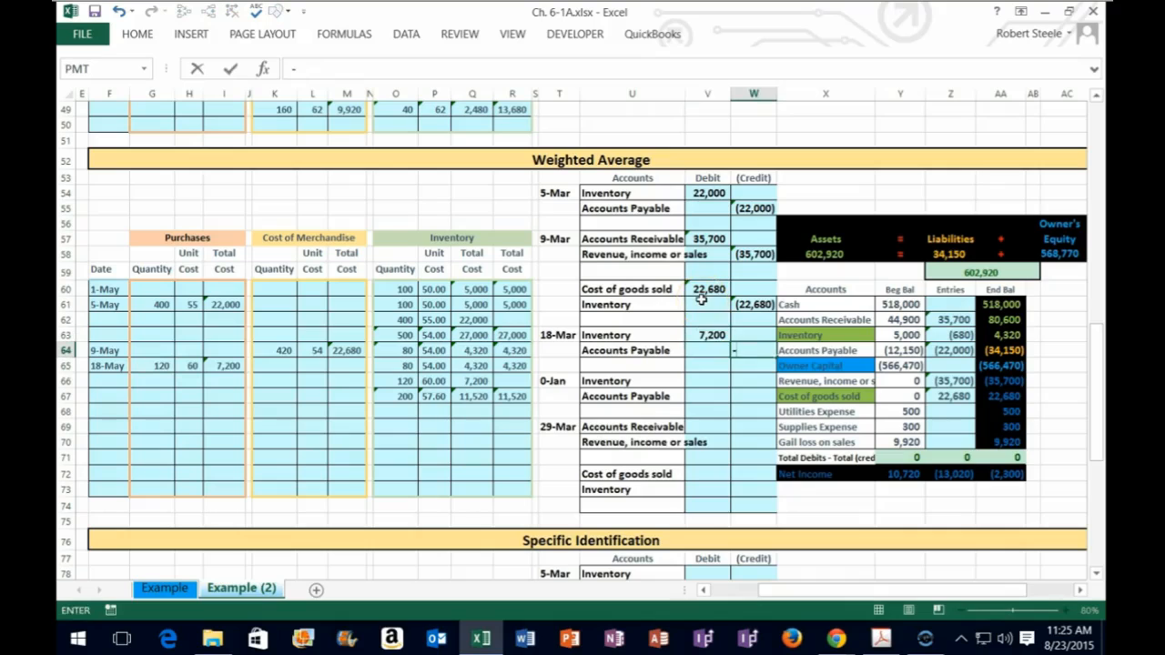
{"action": "key", "text": "Left"}
{"action": "key", "text": "Up"}
{"action": "key", "text": "Return"}
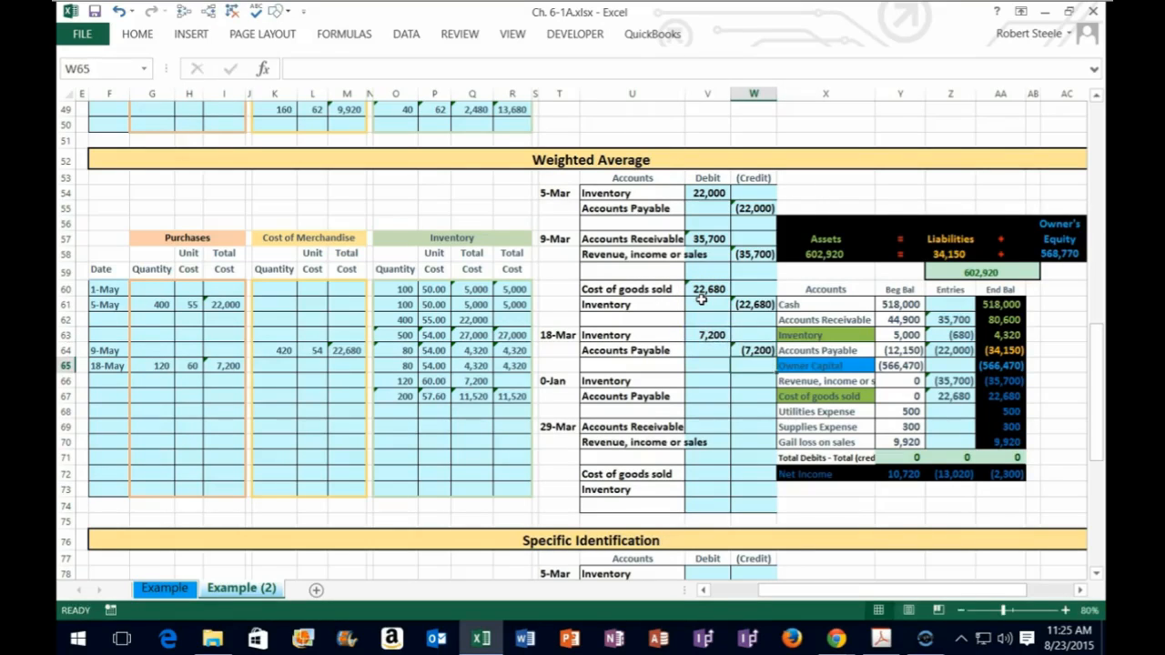
Add the 18-Mar debit V63 to the Inventory entries formula in Z63, and compare the ending balance with R67.
{"action": "left_click", "coordinate": [949, 334]}
{"action": "double_click", "coordinate": [949, 335]}
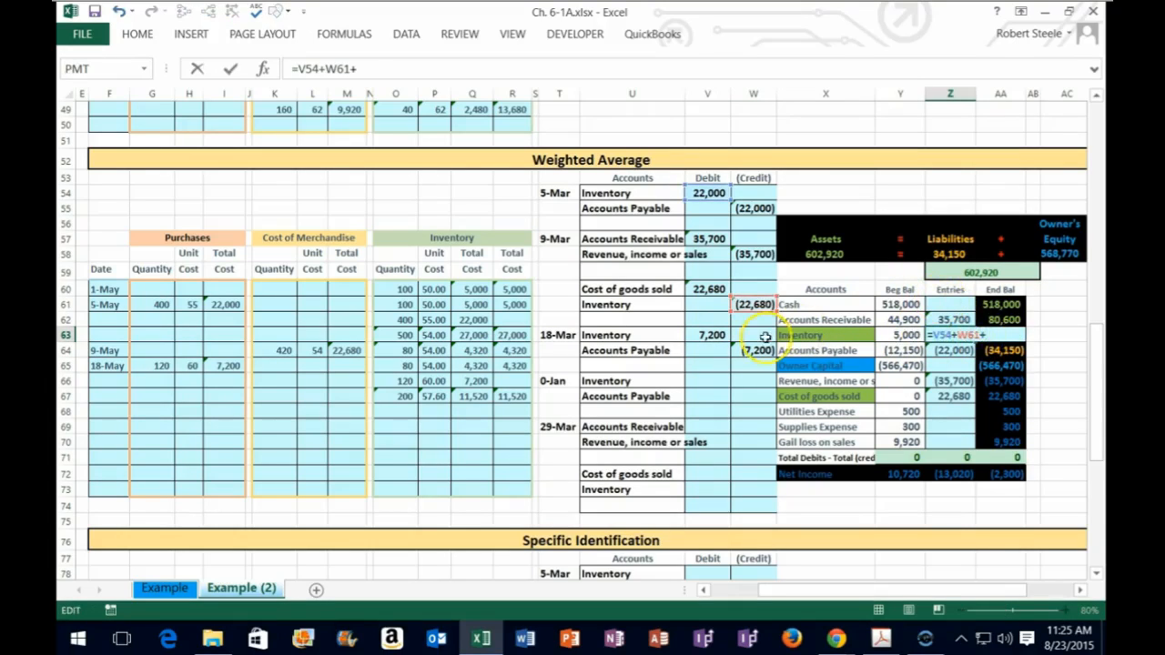
{"action": "left_click", "coordinate": [713, 335]}
{"action": "key", "text": "Return"}
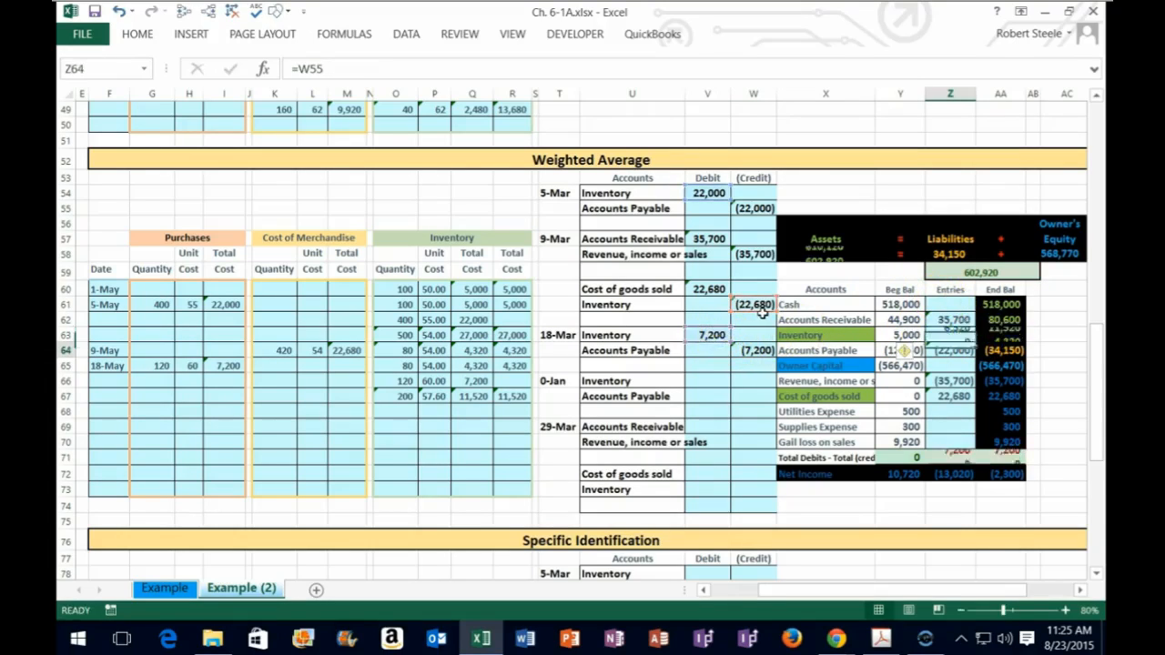
{"action": "left_click", "coordinate": [1002, 335]}
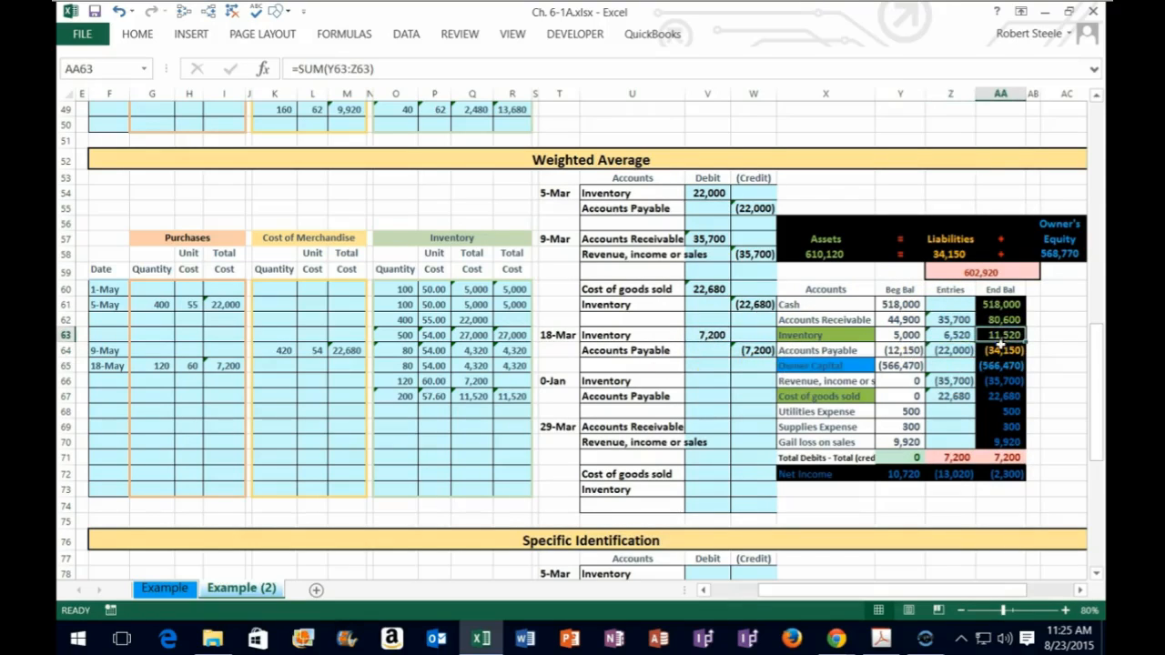
{"action": "left_click", "coordinate": [515, 397]}
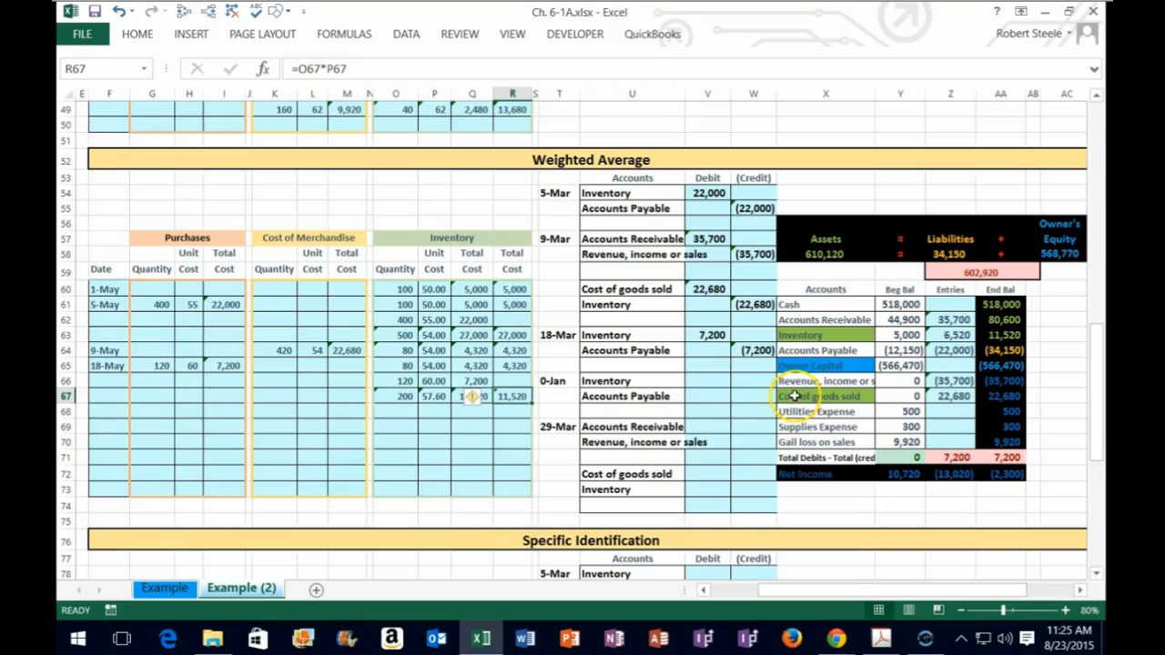
Add the 18-Mar credit W64 to the Accounts Payable entries formula in Z64, and review the income statement entries in Z66:Z70.
{"action": "left_click", "coordinate": [944, 351]}
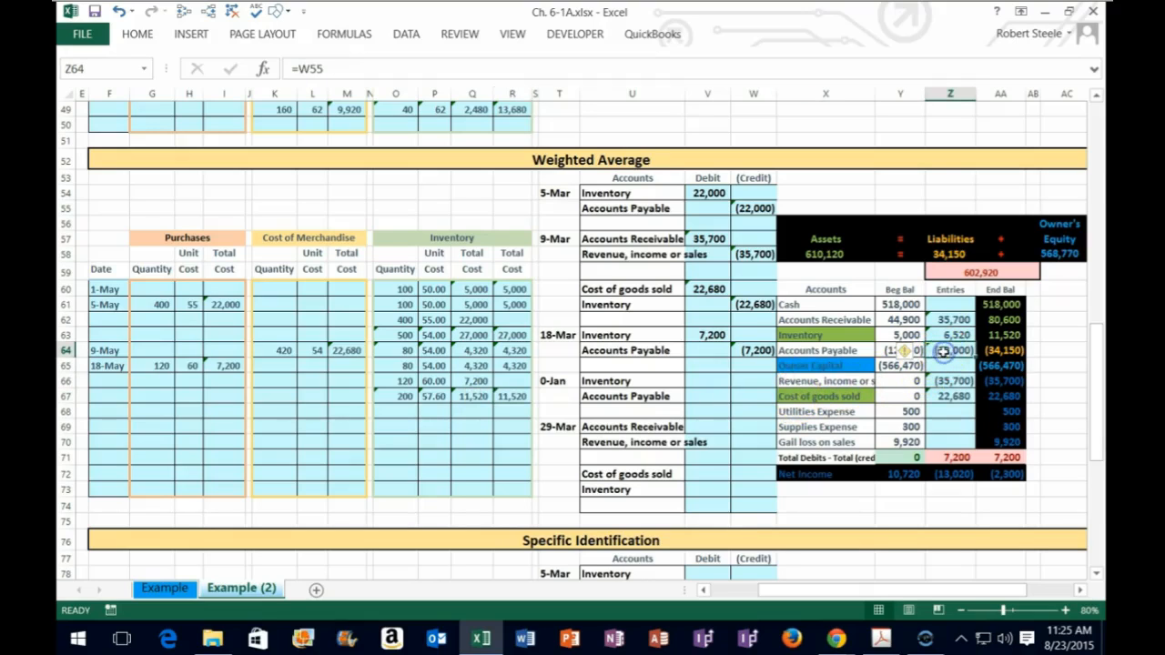
{"action": "double_click", "coordinate": [944, 351]}
{"action": "type", "text": "+"}
{"action": "left_click", "coordinate": [755, 351]}
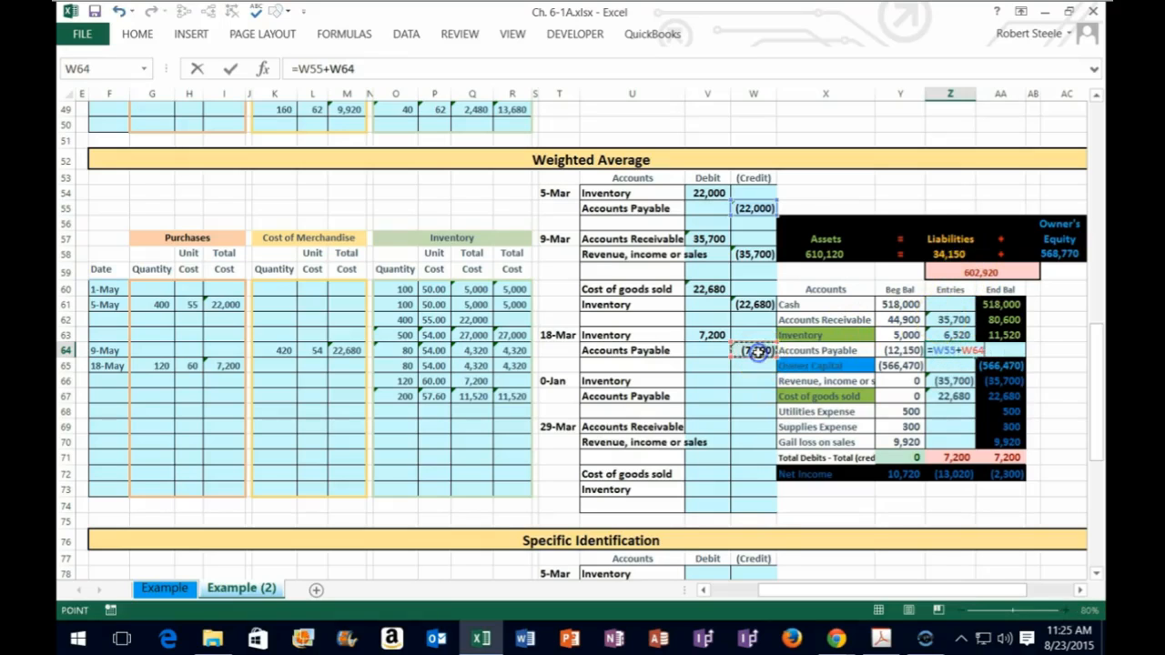
{"action": "key", "text": "Return"}
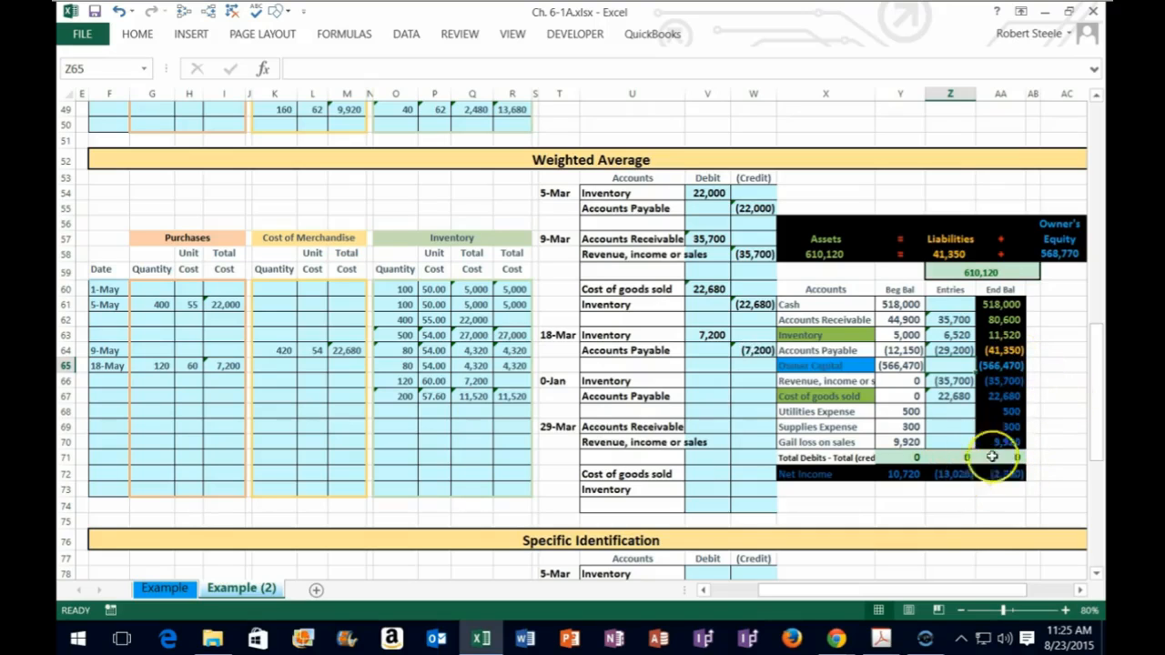
{"action": "left_click_drag", "start_coordinate": [944, 380], "coordinate": [946, 442]}
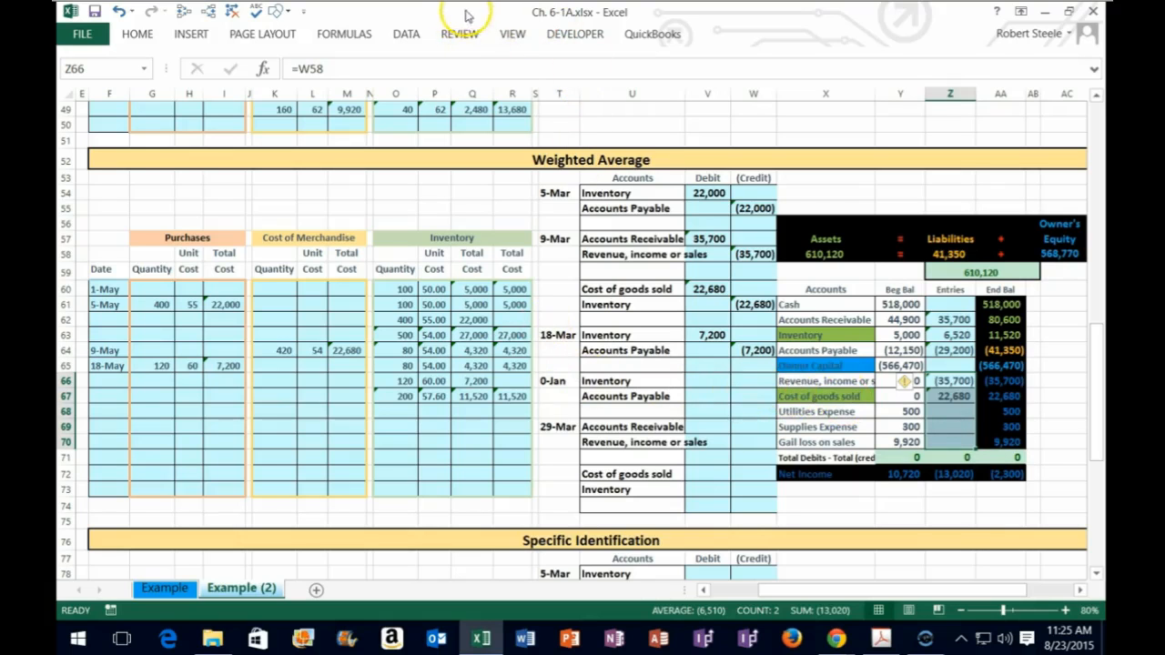
Place the workbook beside the assignment PDF and enter the date 5/25 in F68.
{"action": "left_click_drag", "start_coordinate": [510, 11], "coordinate": [1105, 103]}
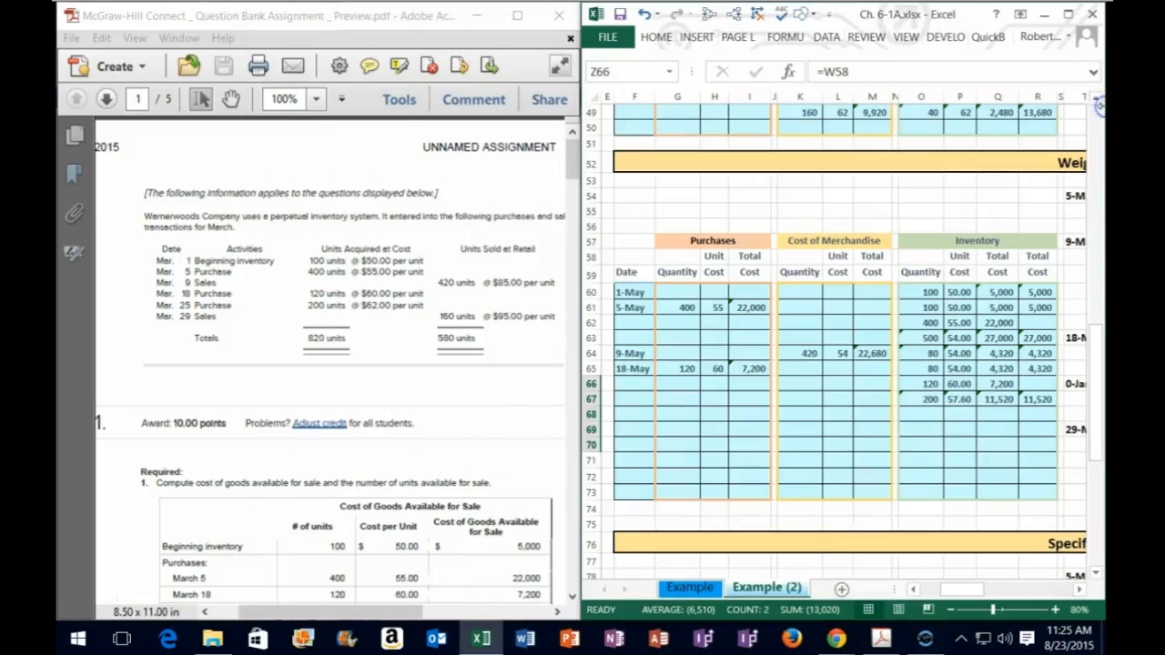
{"action": "left_click_drag", "start_coordinate": [1035, 414], "coordinate": [637, 416]}
{"action": "left_click", "coordinate": [640, 412]}
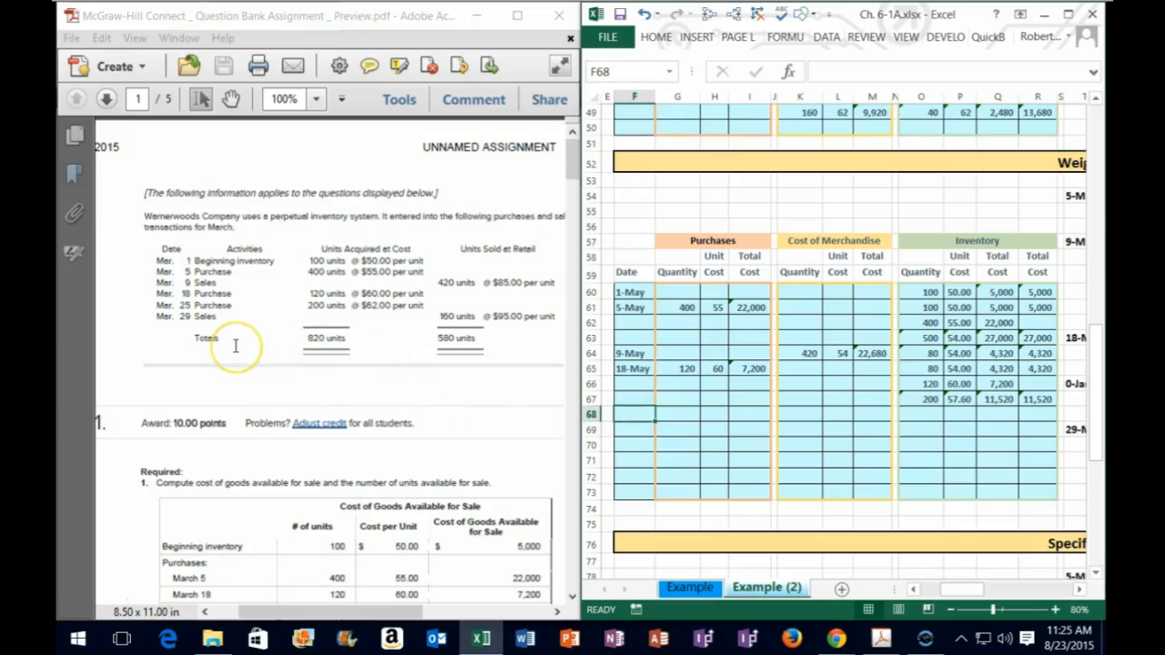
{"action": "type", "text": "5/25"}
{"action": "key", "text": "ctrl+Return"}
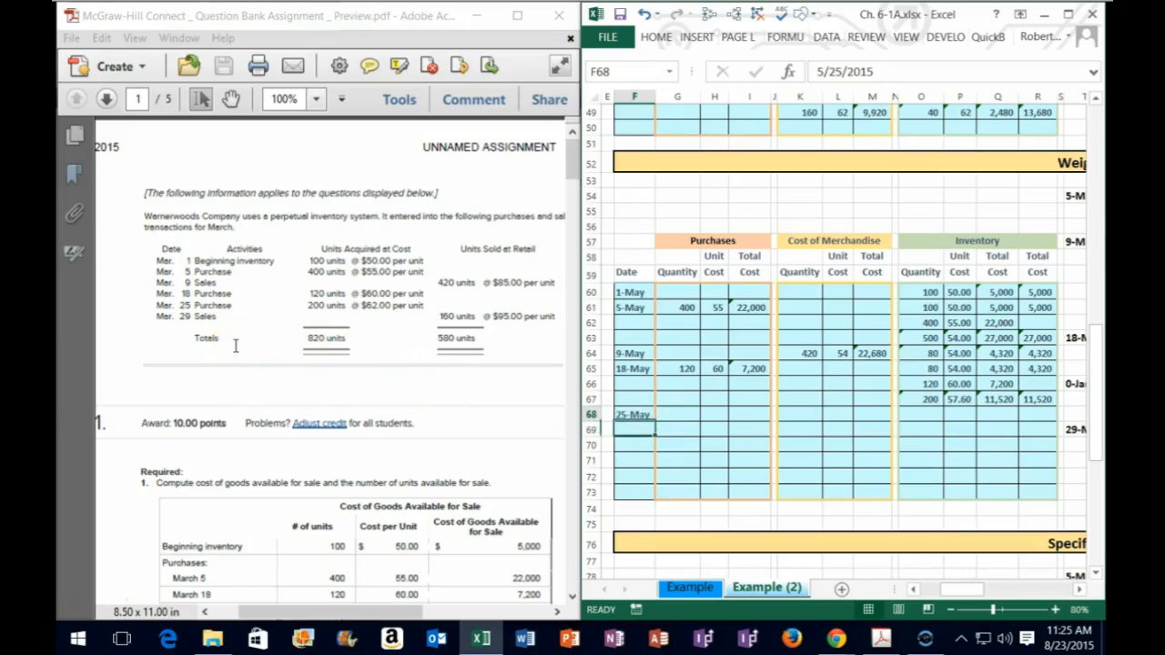
Record the 25-May purchase quantity of 200 in G68 and the unit cost of 62 in H68.
{"action": "key", "text": "Tab"}
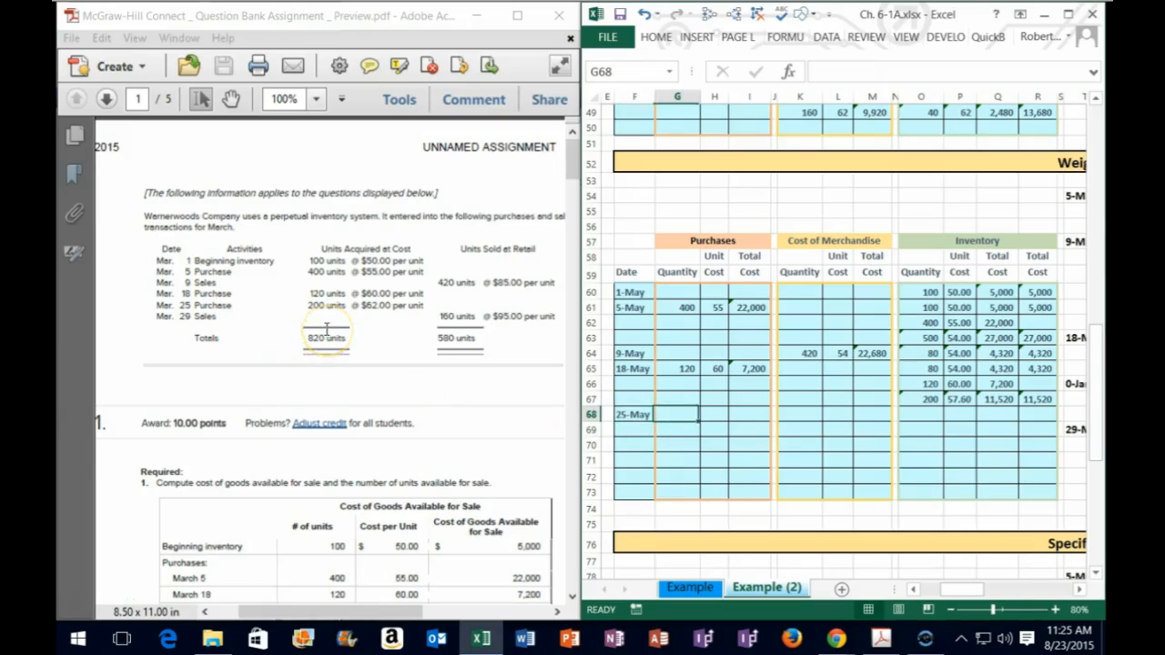
{"action": "type", "text": "200"}
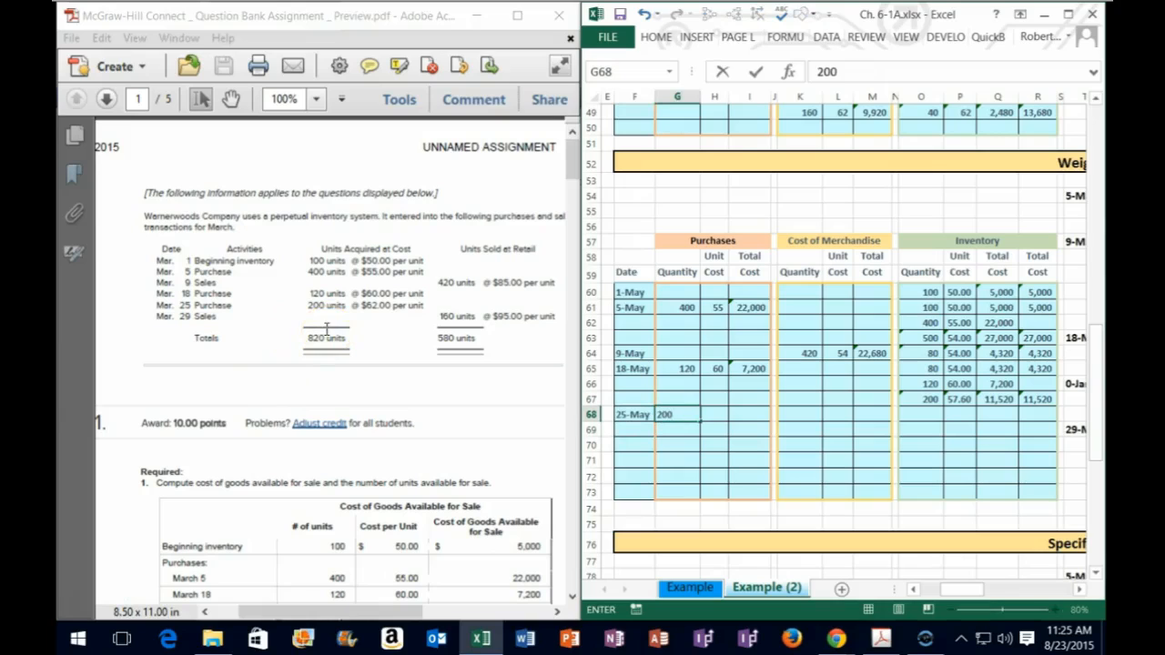
{"action": "key", "text": "Tab"}
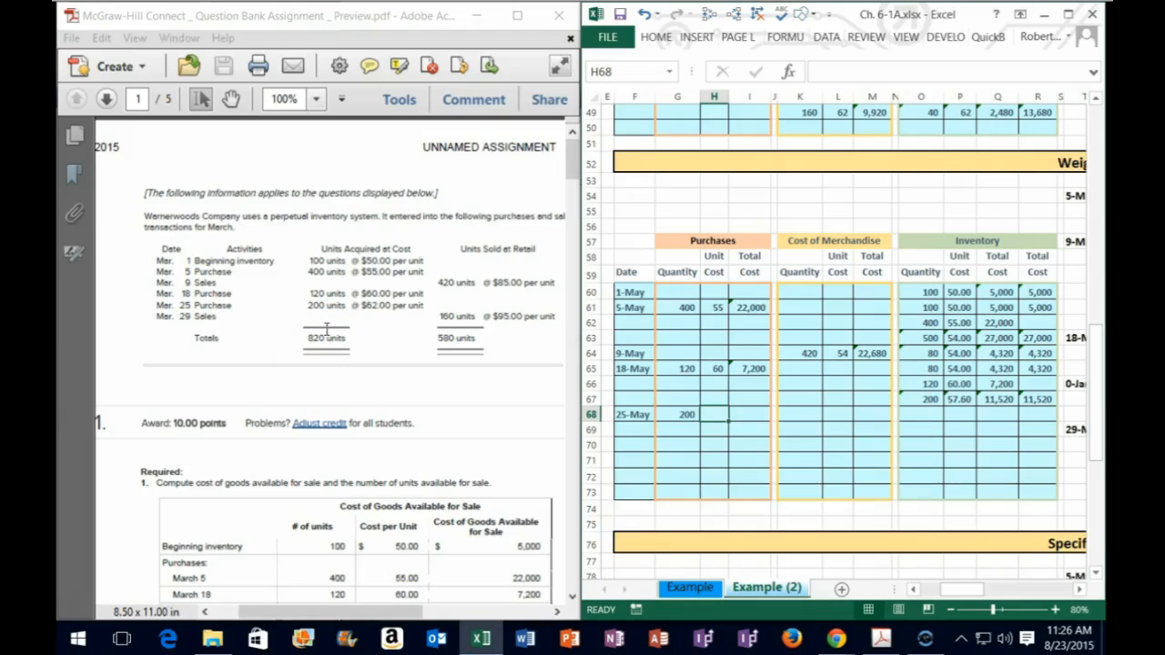
{"action": "type", "text": "62"}
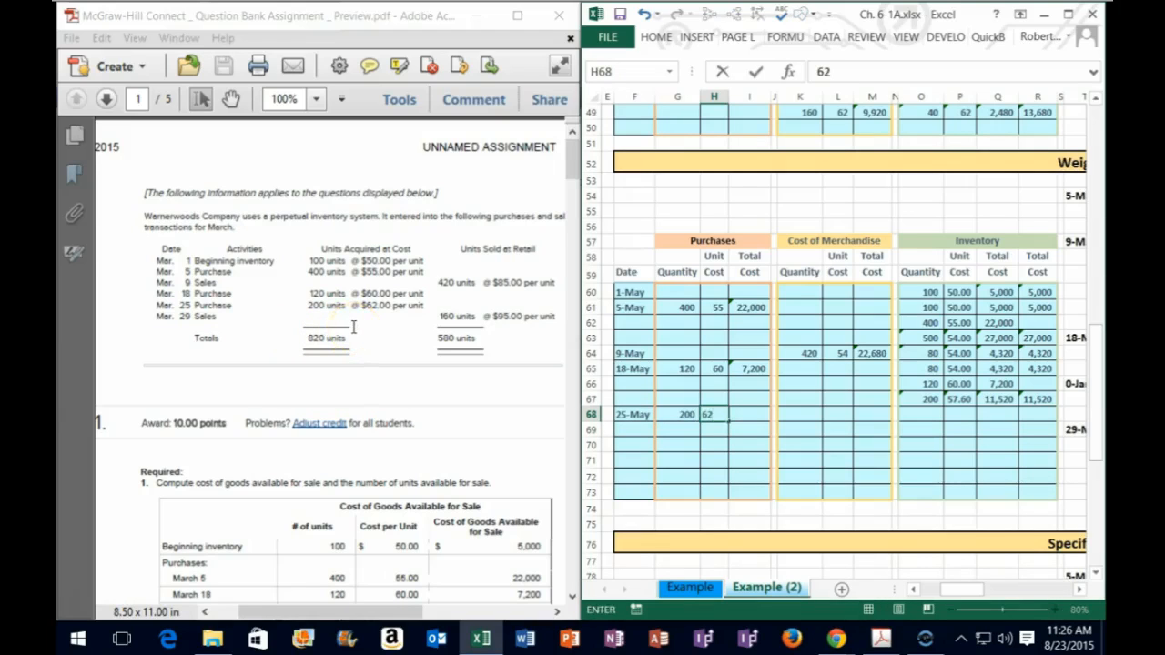
In I68, calculate the 25-May purchase total cost as quantity times unit cost with =G68*H68.
{"action": "key", "text": "Tab"}
{"action": "type", "text": "="}
{"action": "key", "text": "Left"}
{"action": "key", "text": "Left"}
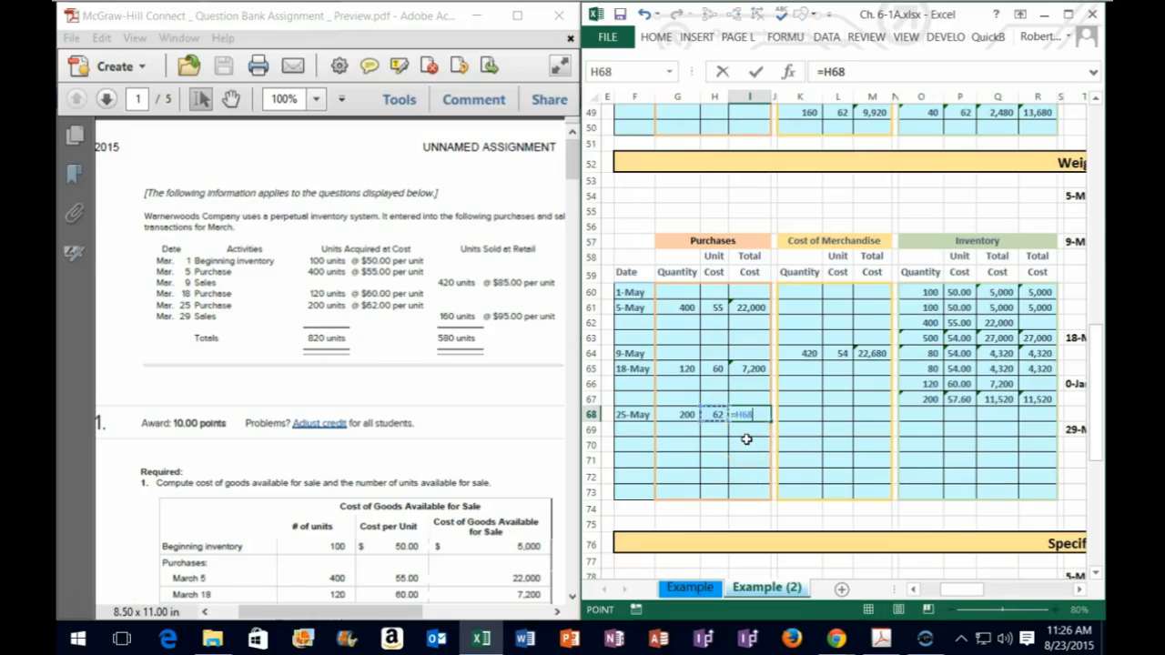
{"action": "type", "text": "*"}
{"action": "key", "text": "Right"}
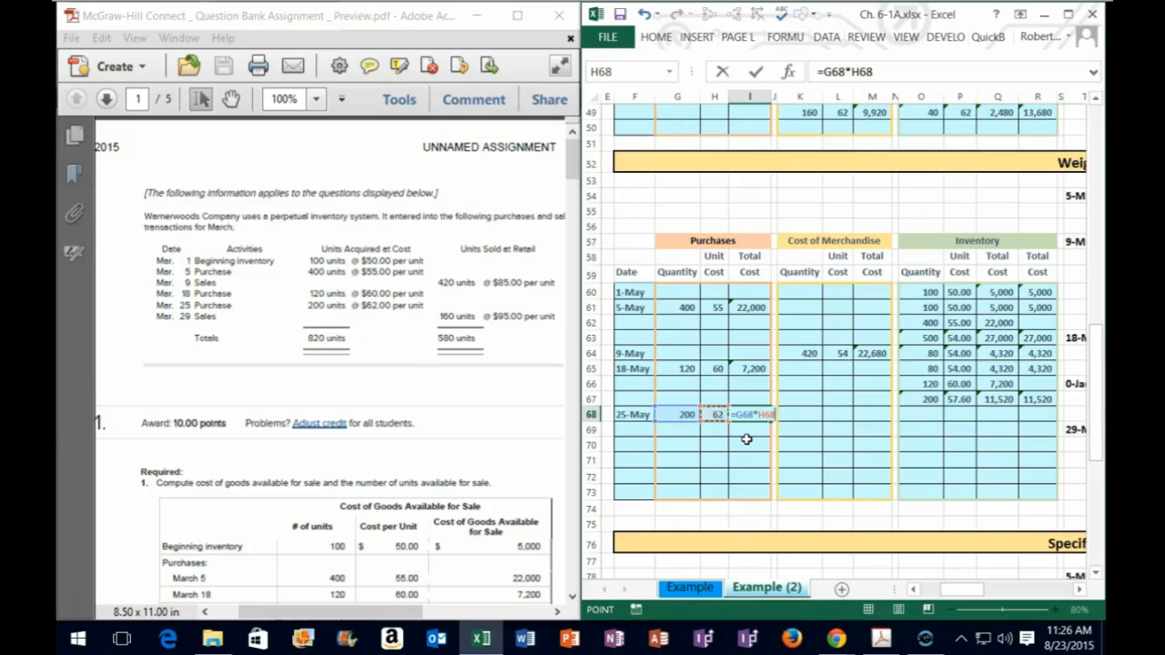
{"action": "key", "text": "Return"}
{"action": "key", "text": "Up"}
{"action": "key", "text": "Right"}
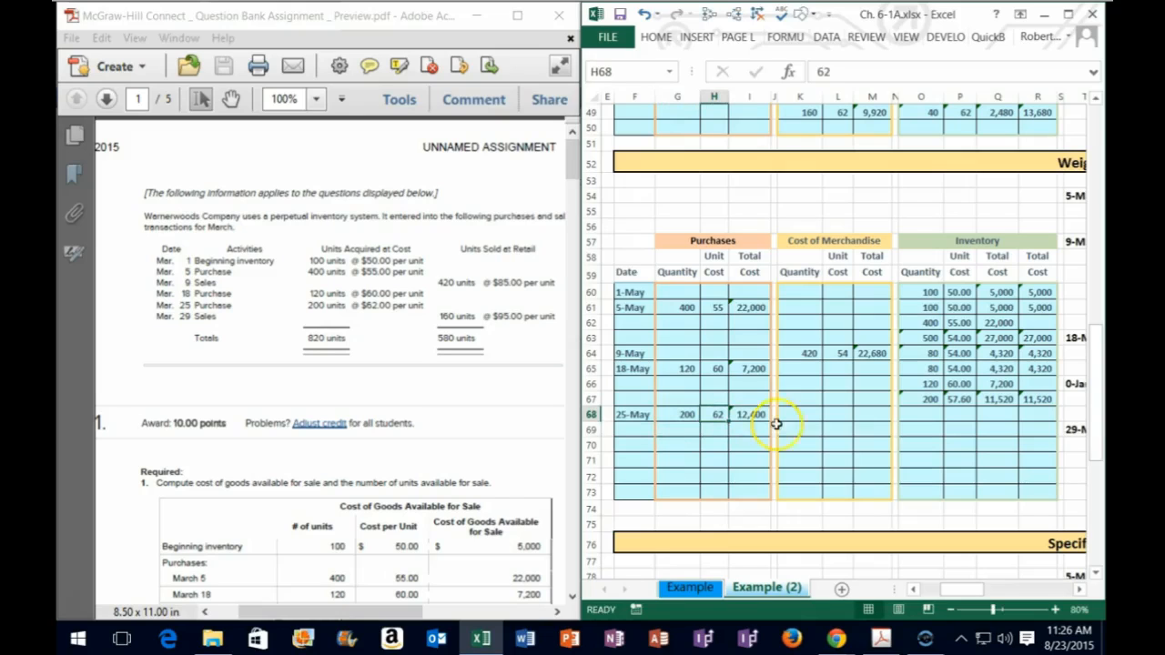
Copy the prior inventory balance O67:Q67 and paste it as values into O68:Q68.
{"action": "left_click_drag", "start_coordinate": [924, 398], "coordinate": [1040, 395]}
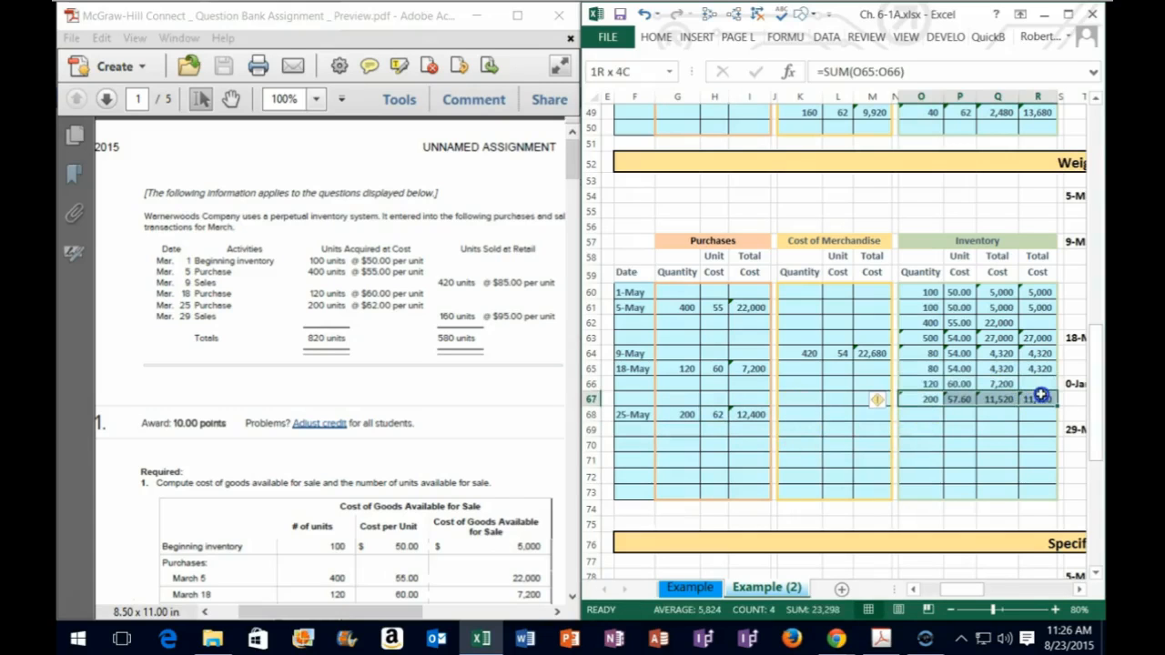
{"action": "left_click_drag", "start_coordinate": [627, 415], "coordinate": [999, 416]}
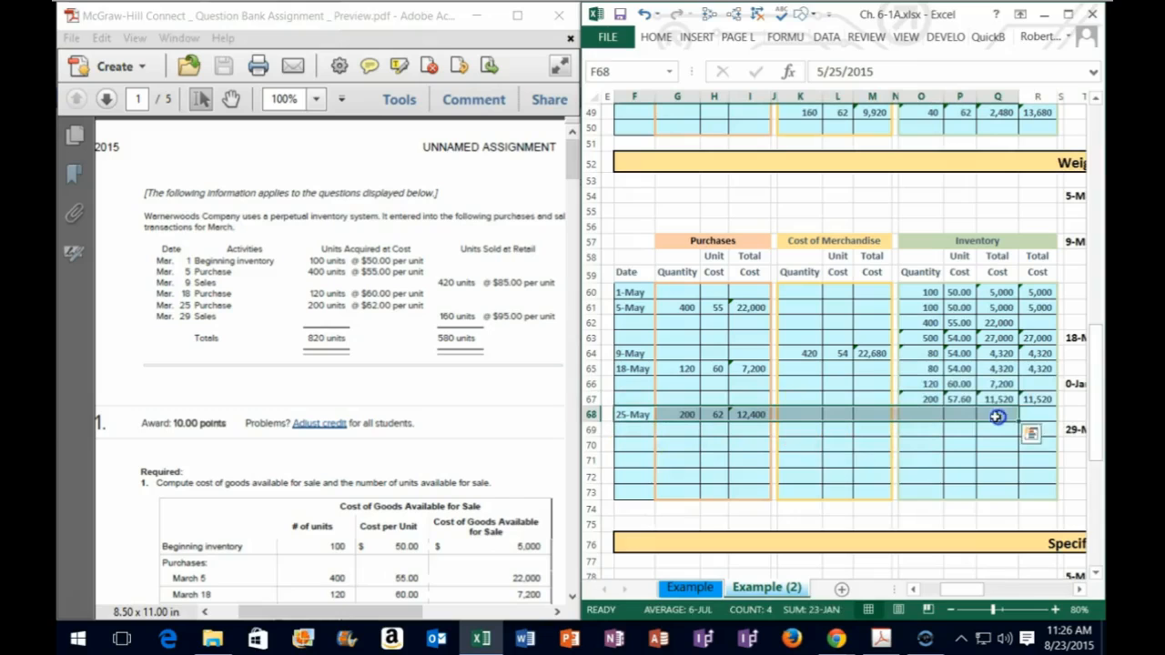
{"action": "left_click_drag", "start_coordinate": [689, 416], "coordinate": [762, 416]}
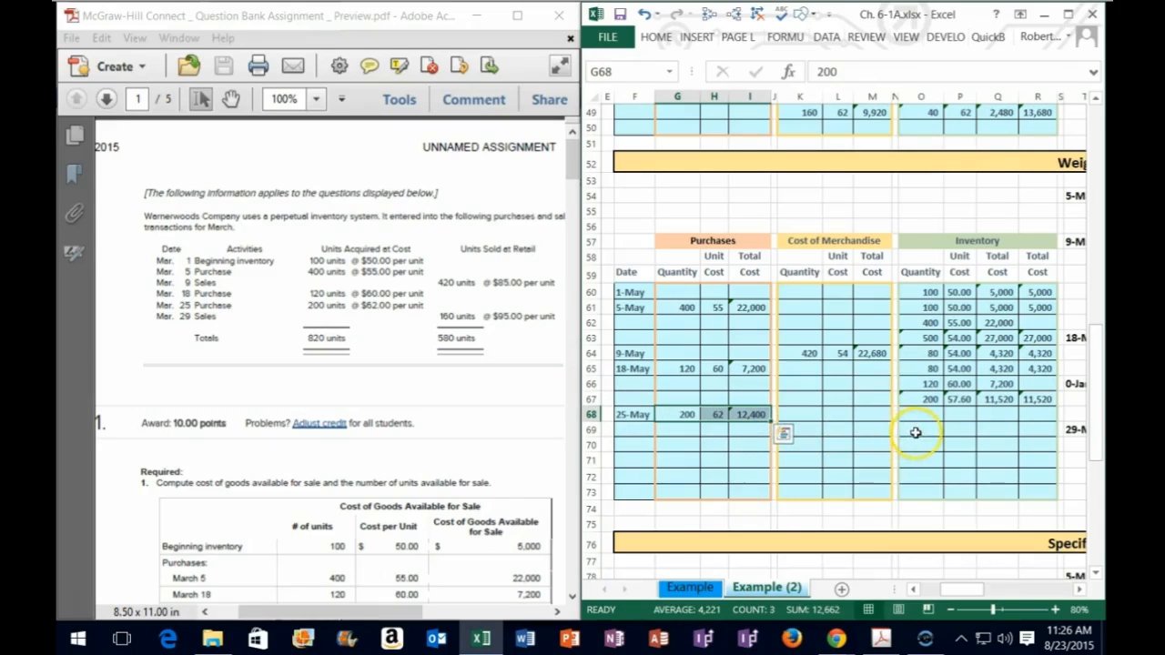
{"action": "left_click_drag", "start_coordinate": [922, 398], "coordinate": [1011, 400]}
{"action": "right_click", "coordinate": [992, 401]}
{"action": "left_click", "coordinate": [851, 73]}
{"action": "left_click", "coordinate": [918, 414]}
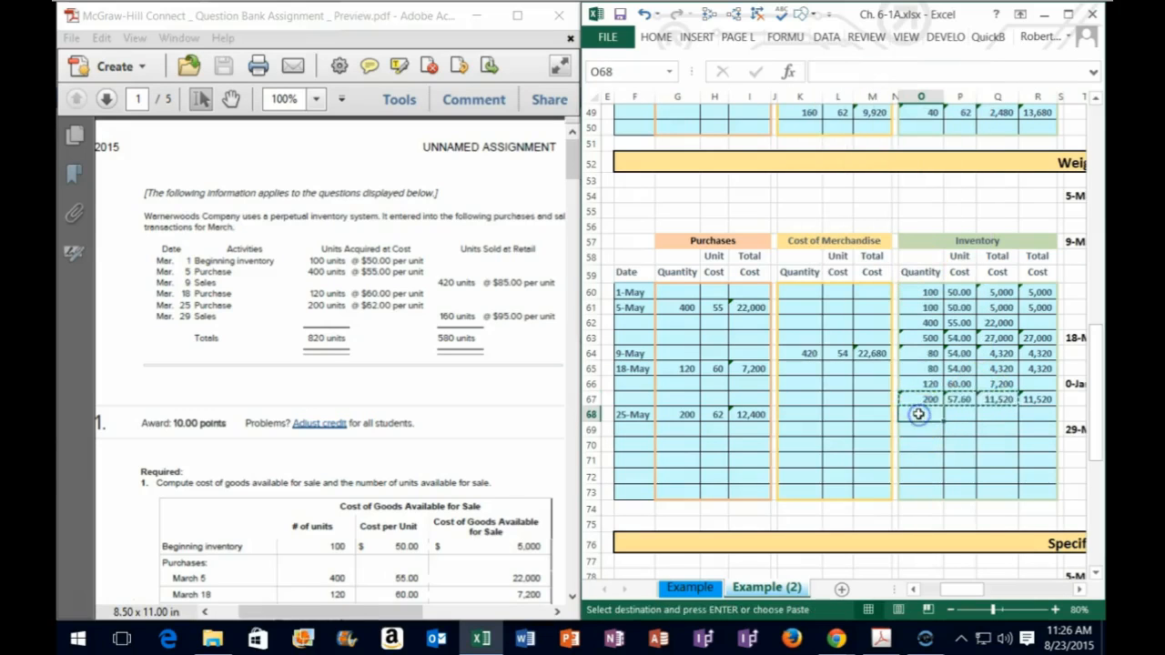
{"action": "right_click", "coordinate": [919, 415]}
{"action": "left_click", "coordinate": [983, 134]}
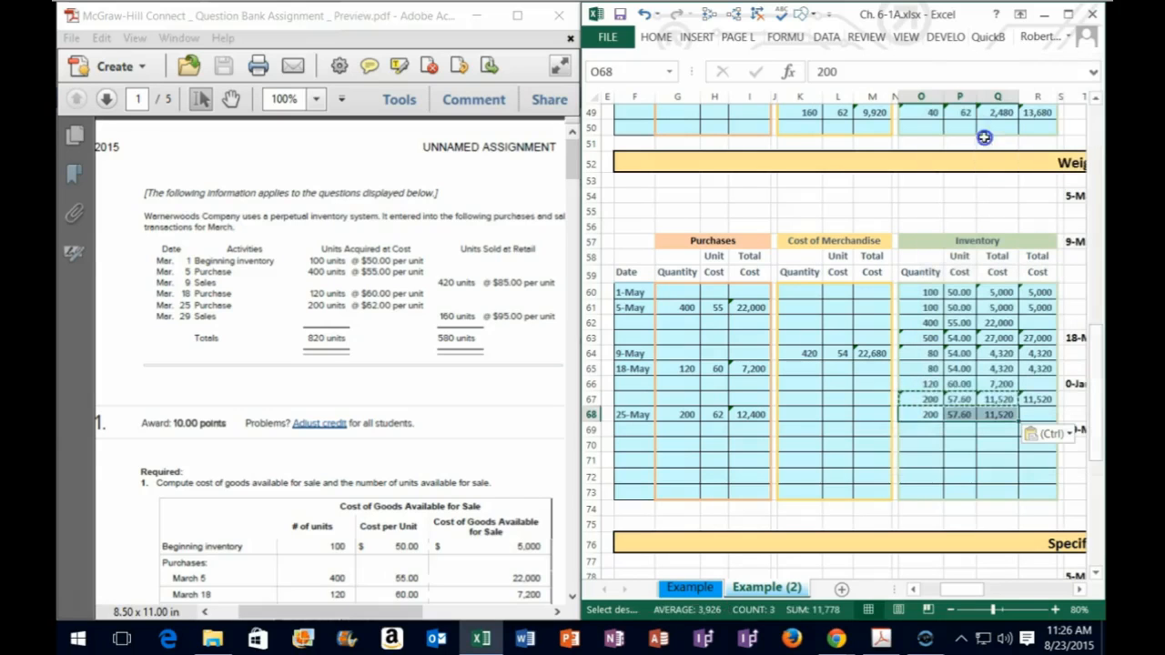
Copy the 25-May purchase figures G68:I68 and paste them as values into the inventory cells O69:Q69.
{"action": "left_click", "coordinate": [688, 414]}
{"action": "left_click_drag", "start_coordinate": [687, 414], "coordinate": [746, 414]}
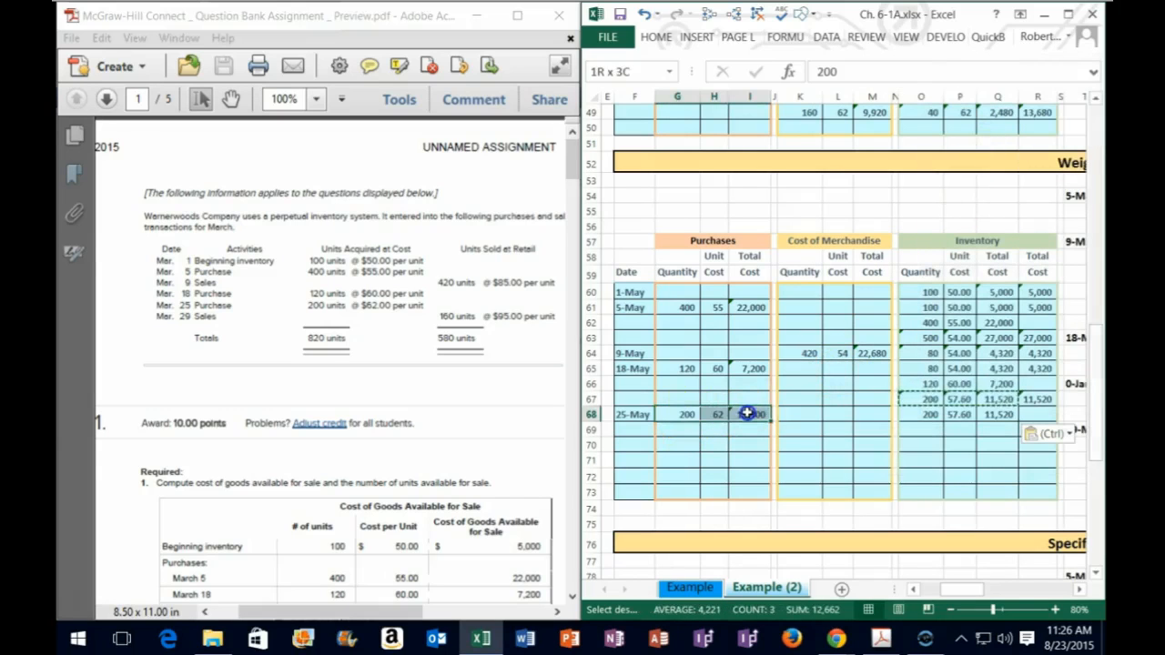
{"action": "right_click", "coordinate": [746, 414]}
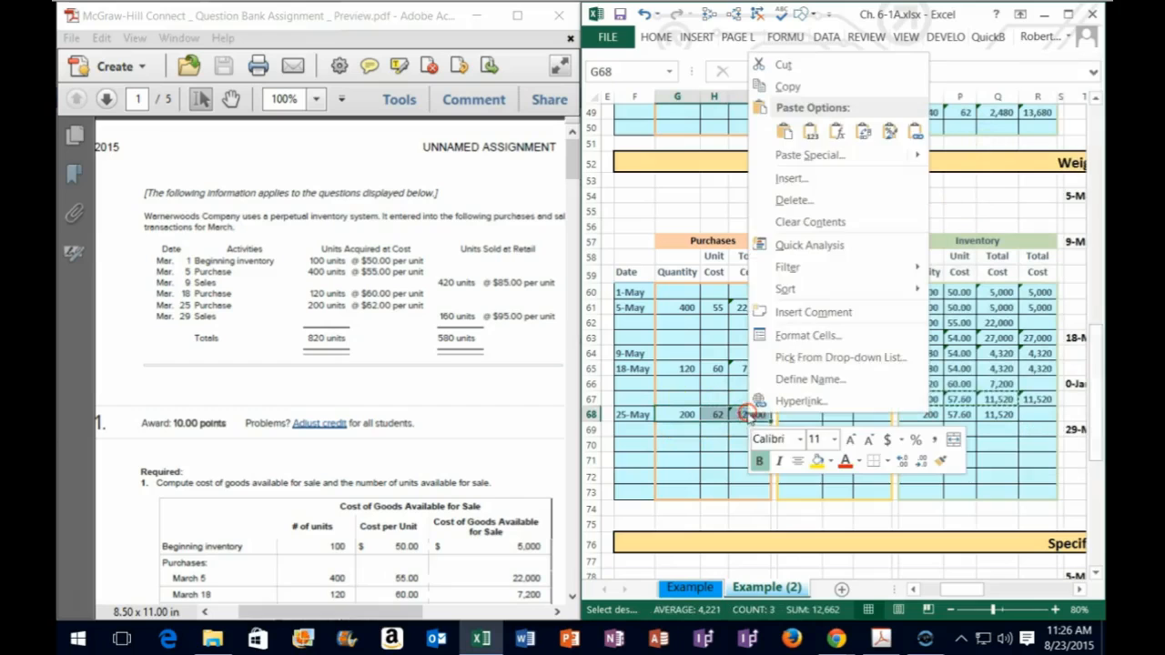
{"action": "left_click", "coordinate": [801, 84]}
{"action": "left_click", "coordinate": [925, 429]}
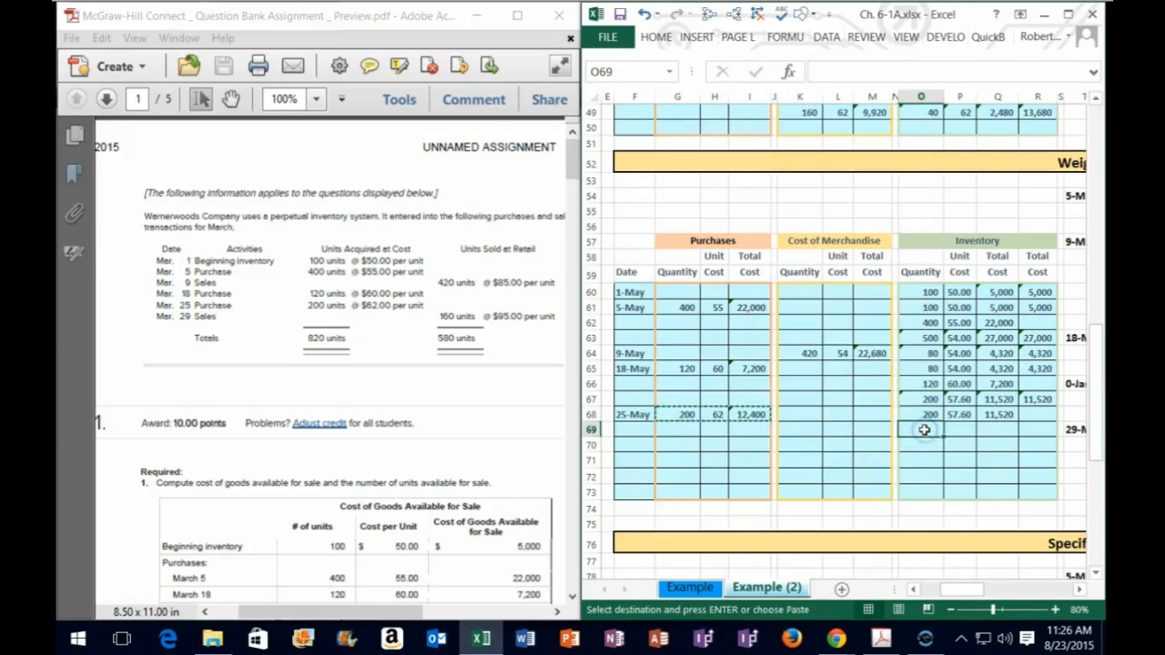
{"action": "right_click", "coordinate": [925, 429]}
{"action": "left_click", "coordinate": [802, 154]}
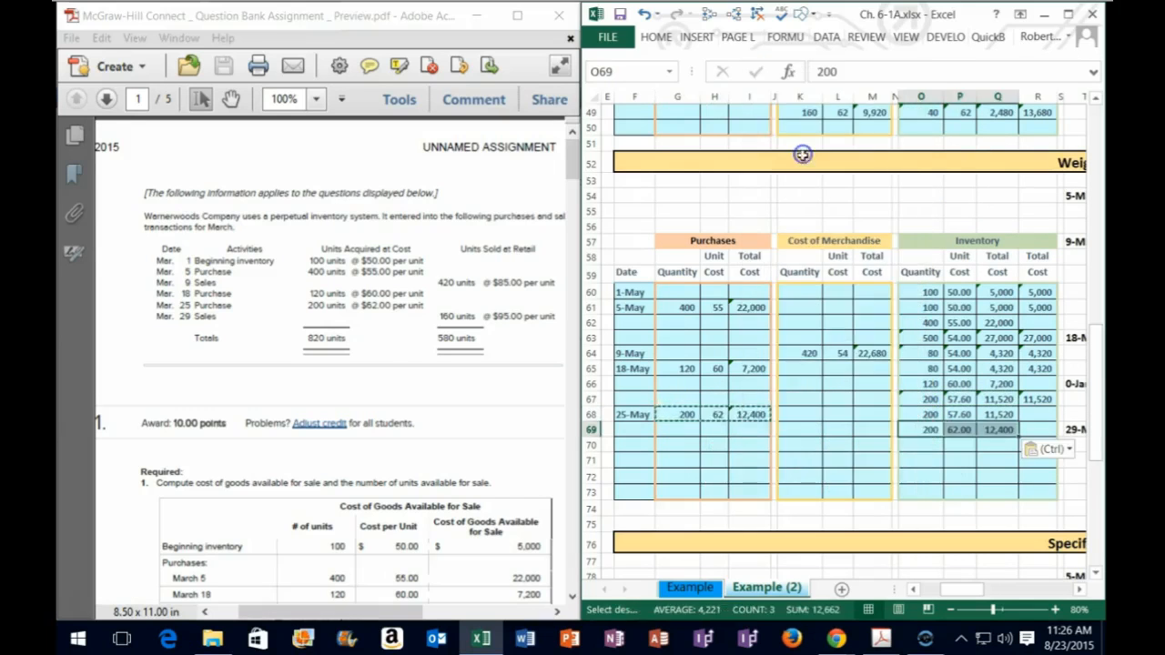
Review the two inventory layers in rows 68 and 69, and total their quantities in O70 with =SUM(O68:O69).
{"action": "left_click", "coordinate": [936, 476]}
{"action": "left_click_drag", "start_coordinate": [919, 417], "coordinate": [995, 431]}
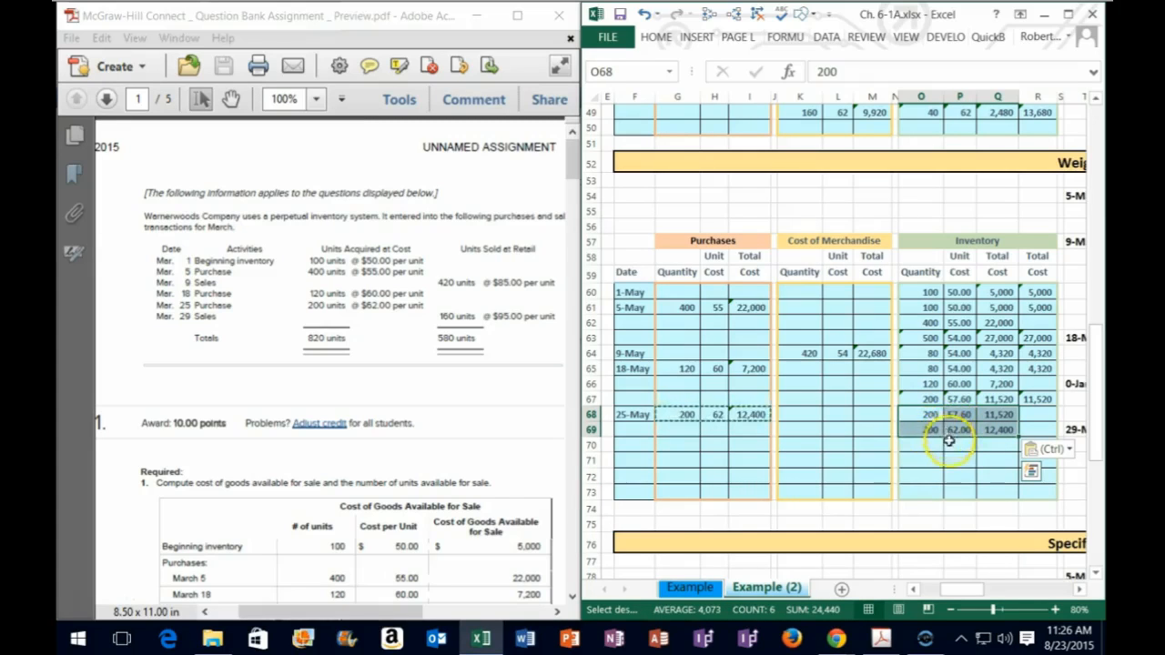
{"action": "left_click_drag", "start_coordinate": [928, 421], "coordinate": [926, 434]}
{"action": "left_click_drag", "start_coordinate": [994, 415], "coordinate": [989, 427]}
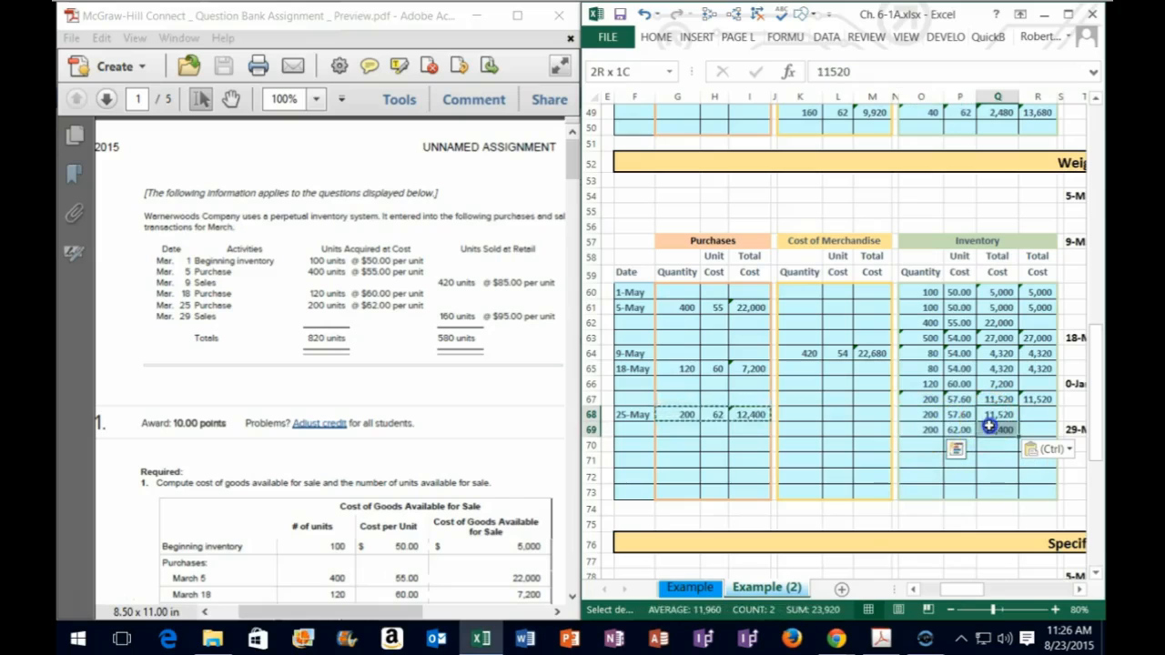
{"action": "left_click", "coordinate": [929, 444]}
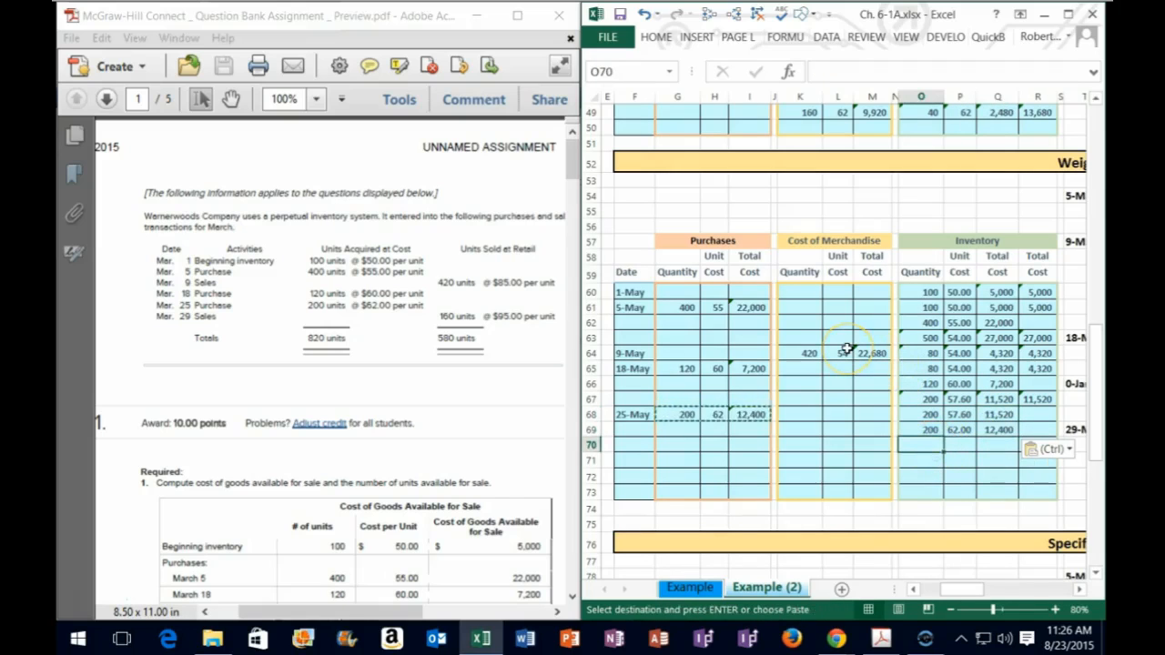
{"action": "type", "text": "=sum"}
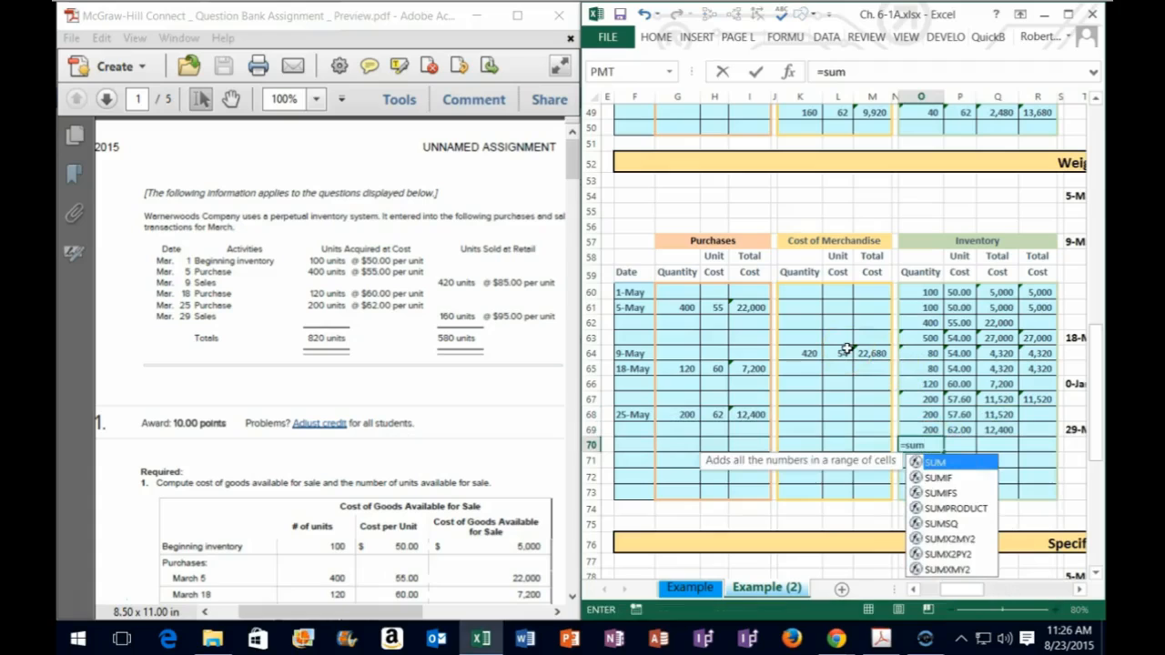
{"action": "type", "text": "("}
{"action": "key", "text": "Up"}
{"action": "key", "text": "Up"}
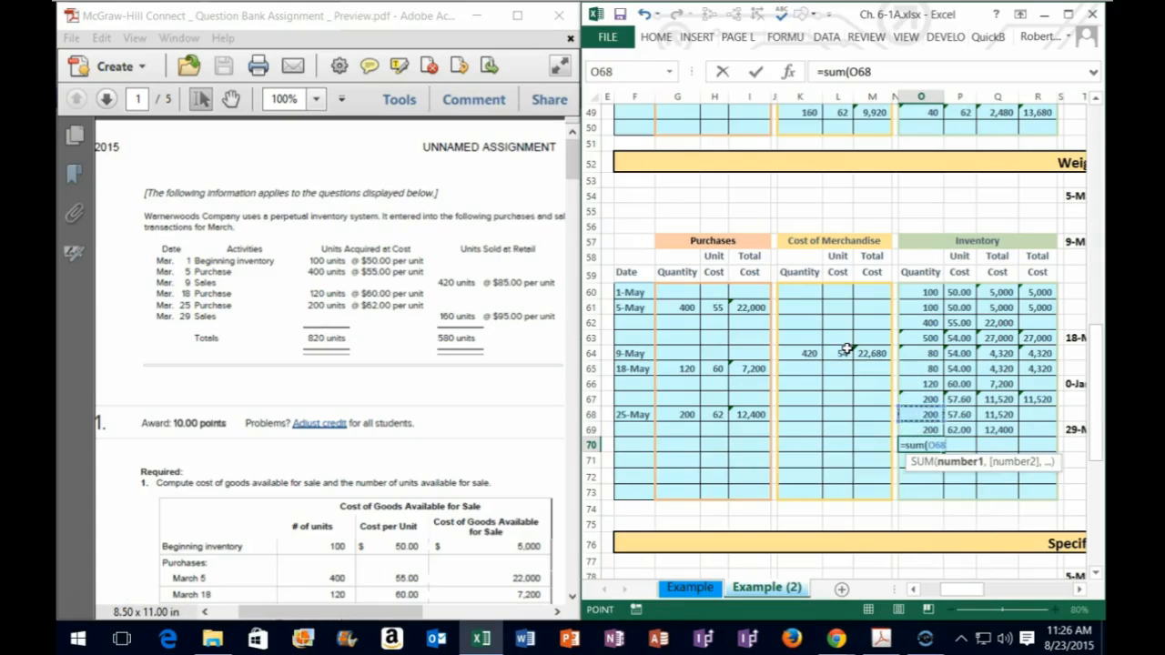
{"action": "key", "text": "shift+Down"}
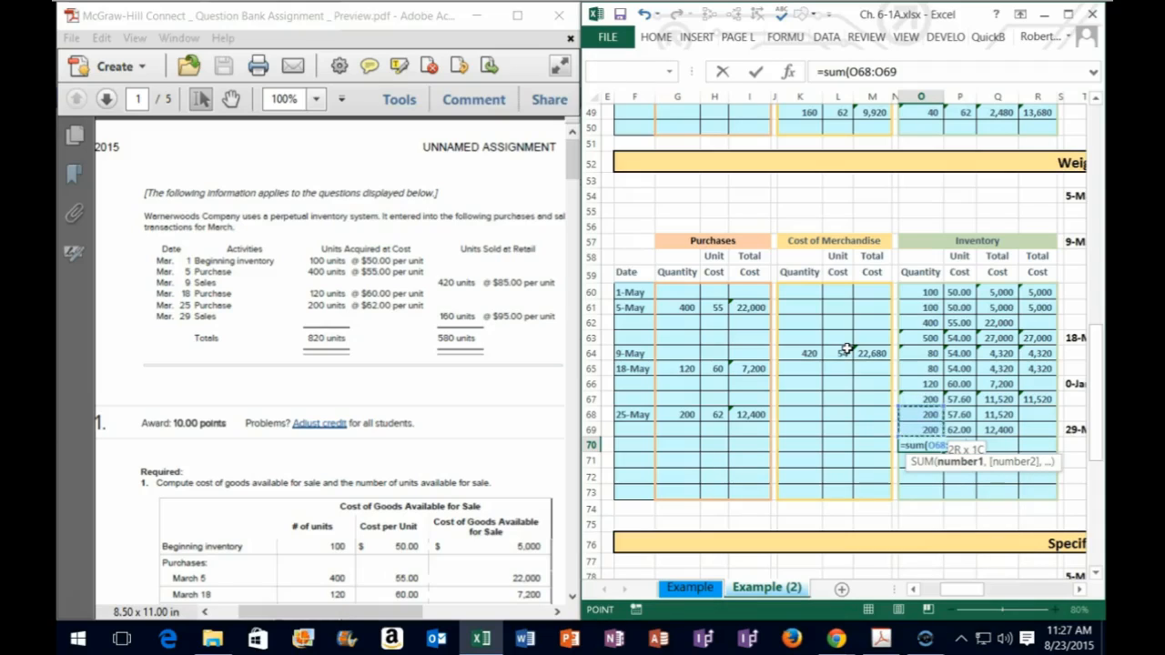
{"action": "key", "text": "Return"}
Total the two inventory layer costs in Q70 with =SUM(Q68:Q69).
{"action": "key", "text": "Right"}
{"action": "key", "text": "Right"}
{"action": "key", "text": "Up"}
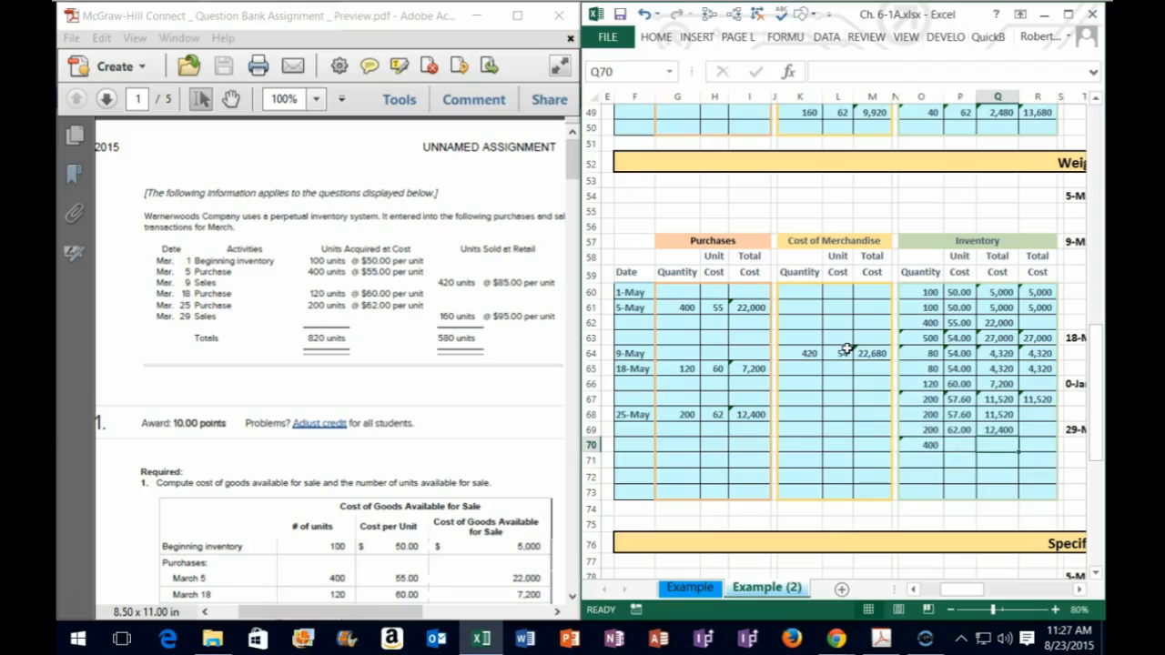
{"action": "type", "text": "="}
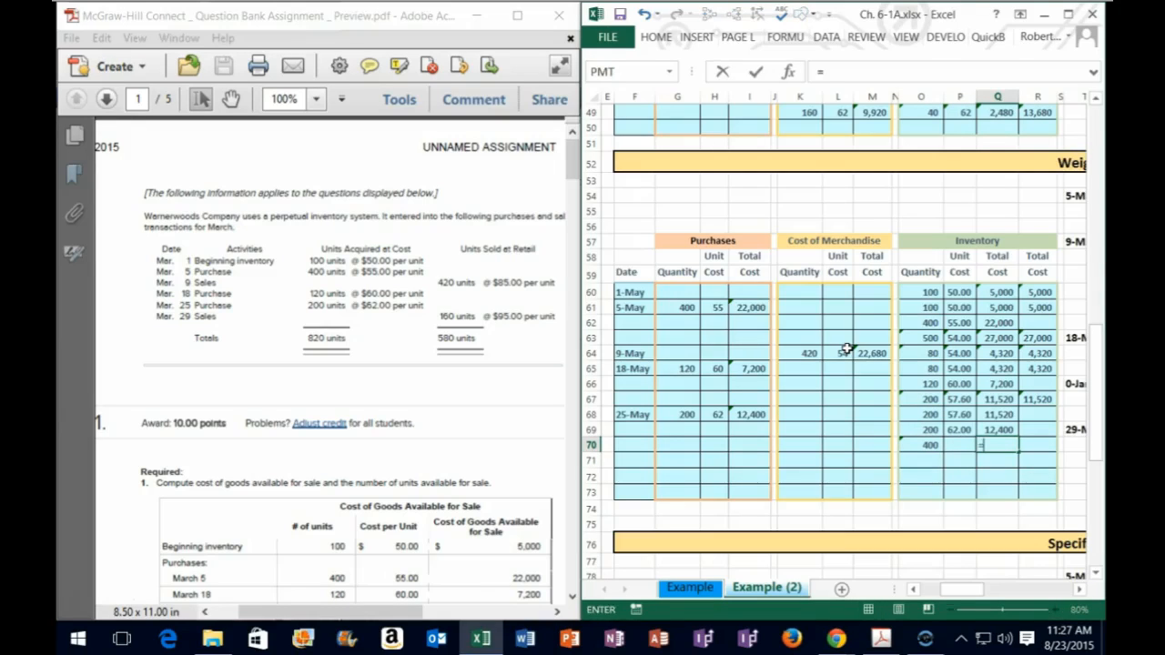
{"action": "type", "text": "sum"}
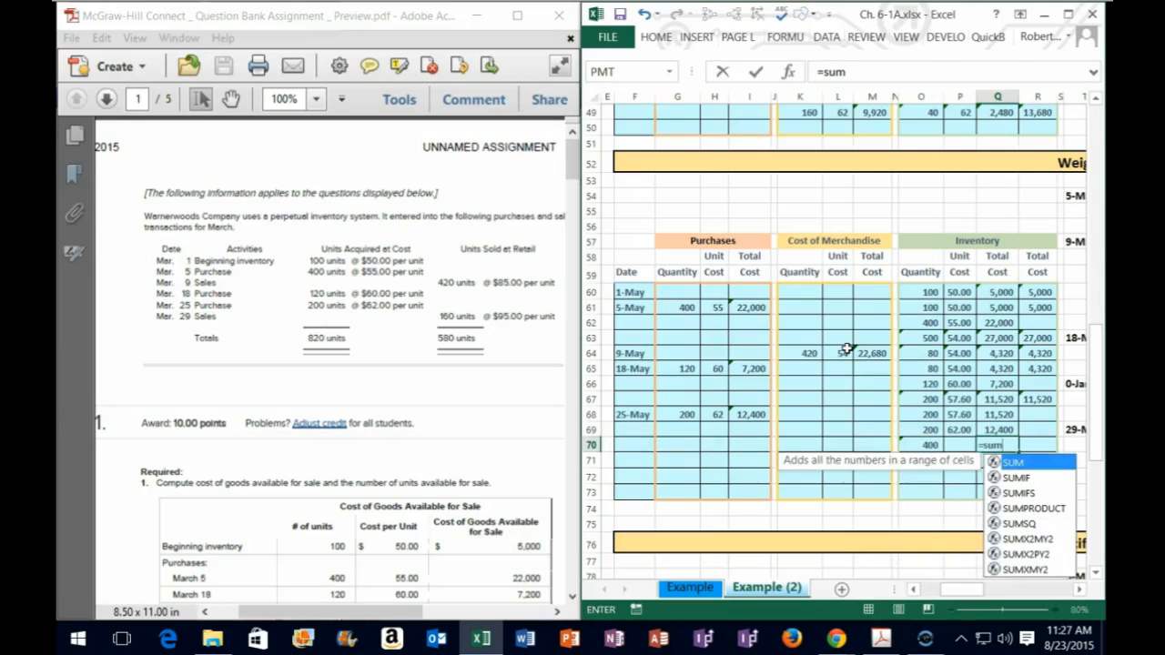
{"action": "type", "text": "("}
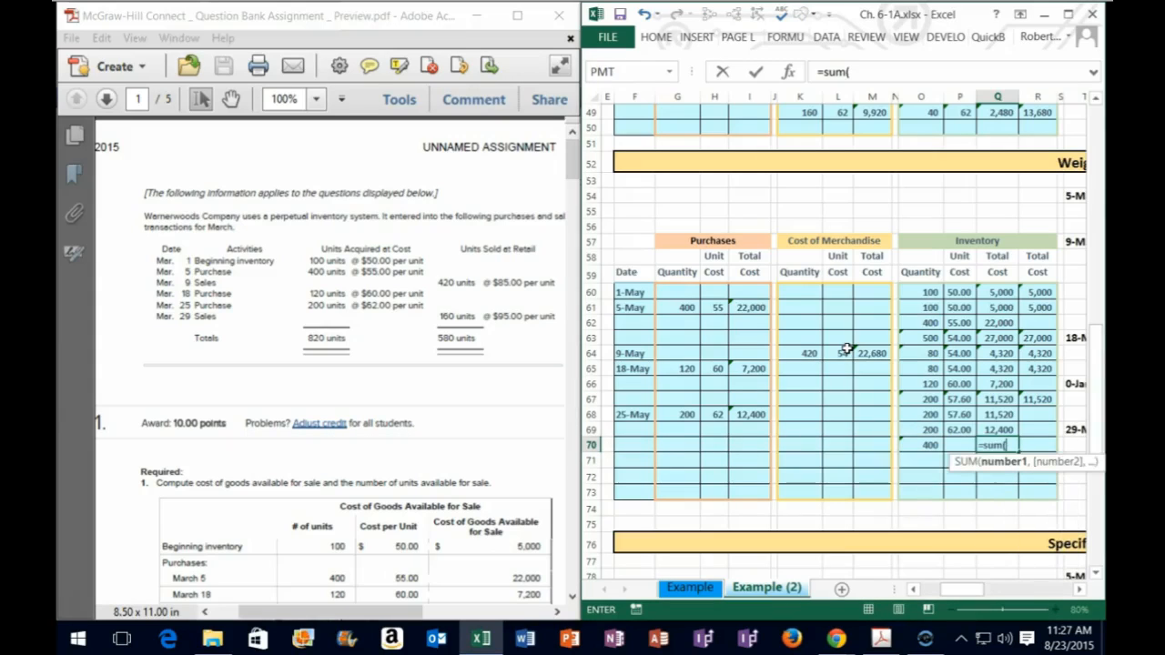
{"action": "key", "text": "Up"}
{"action": "key", "text": "Up"}
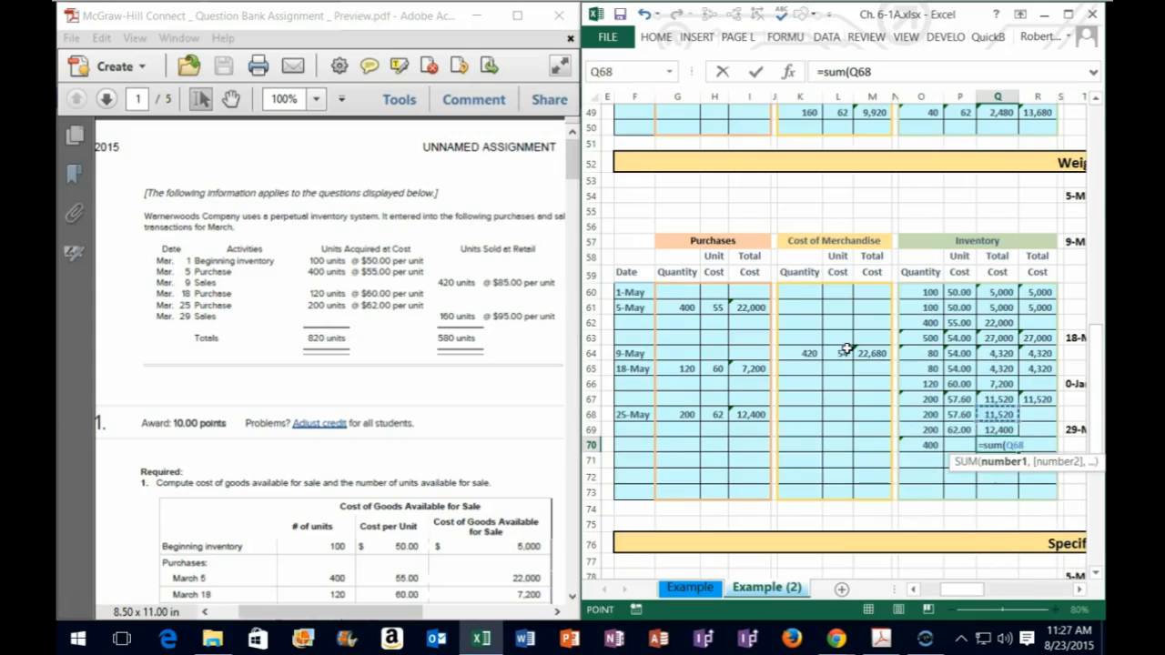
{"action": "key", "text": "shift+Down"}
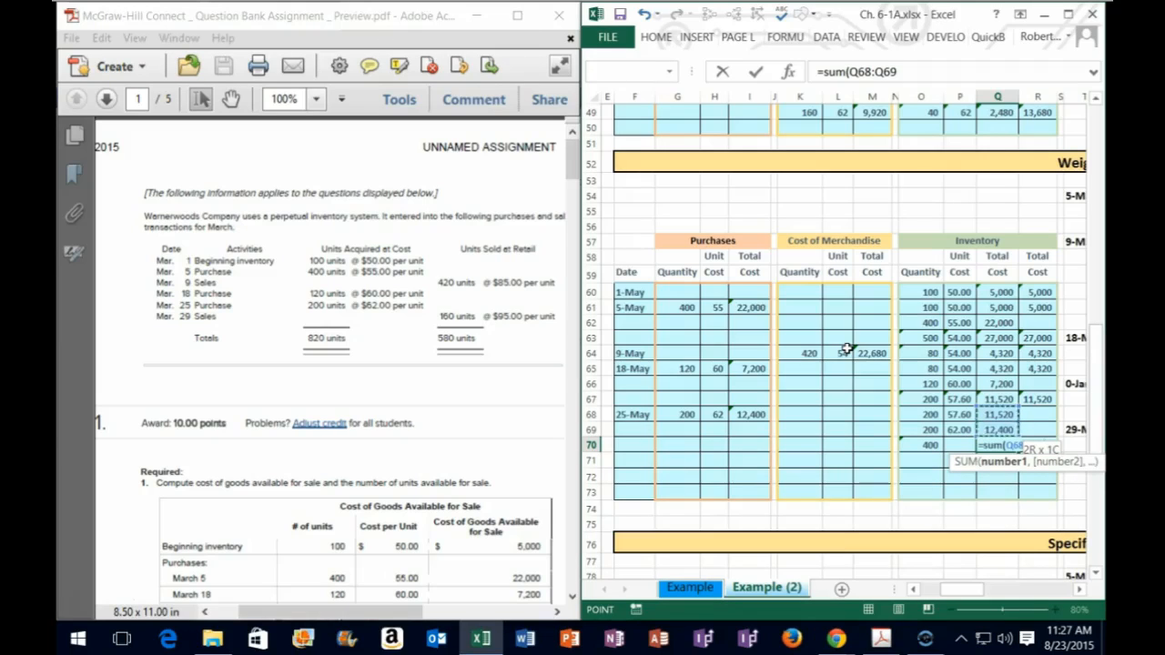
{"action": "key", "text": "Return"}
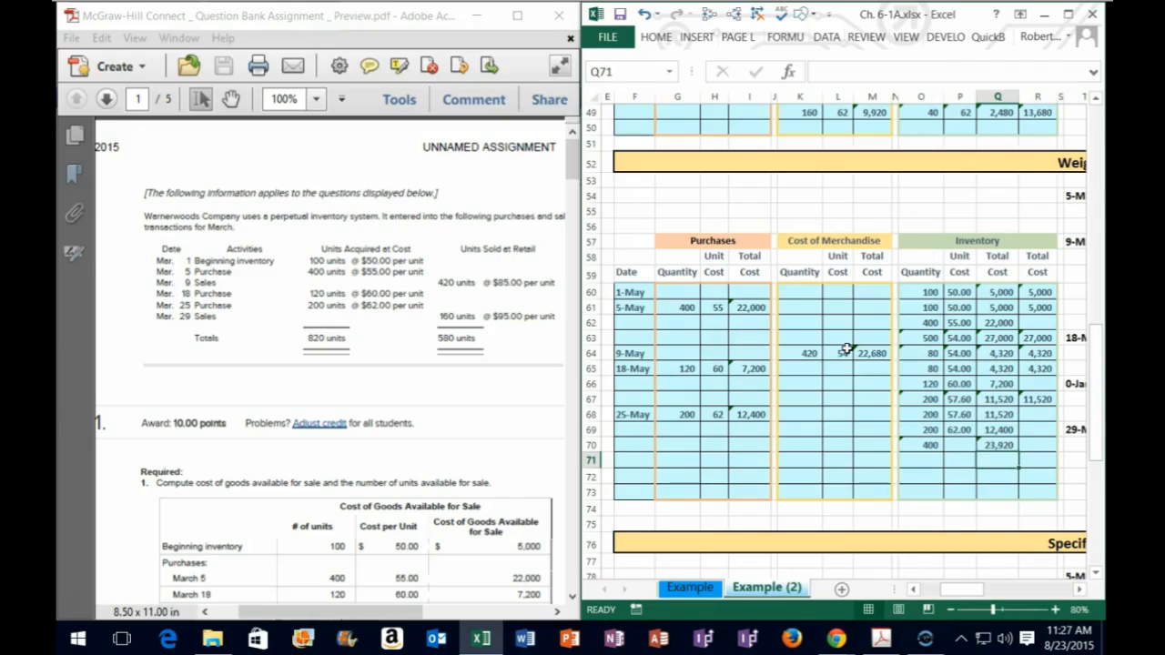
Work out the average unit cost in Calculator by dividing 23,920 by 400.
{"action": "key", "text": "Up"}
{"action": "key", "text": "Left"}
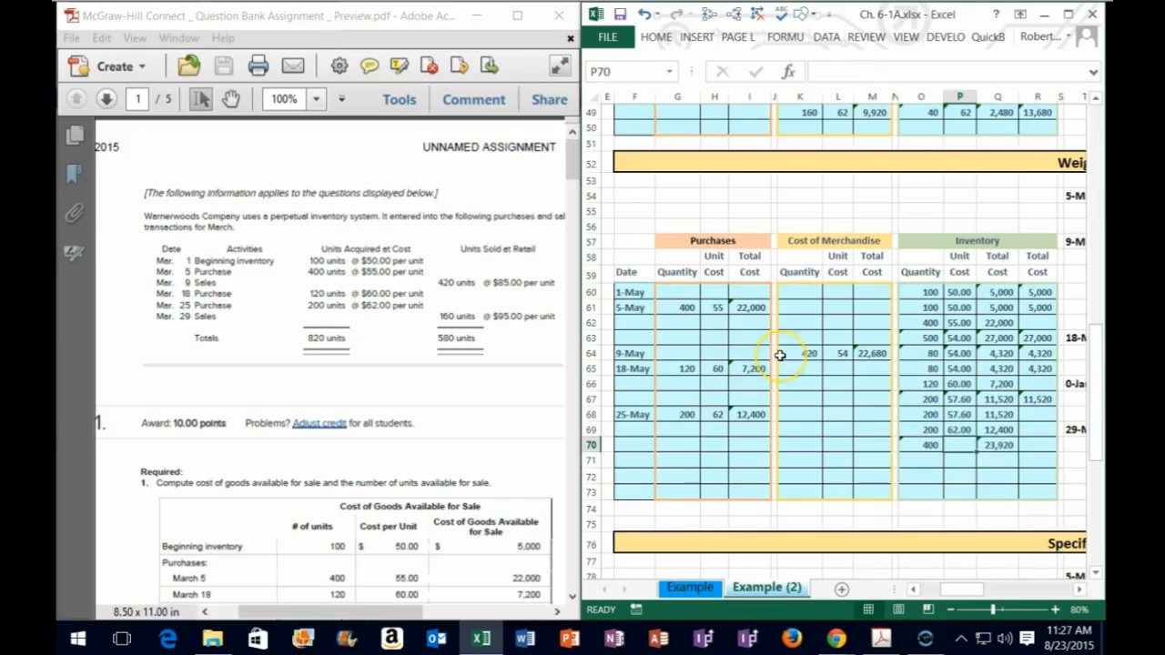
{"action": "key", "text": "XF86Calculator"}
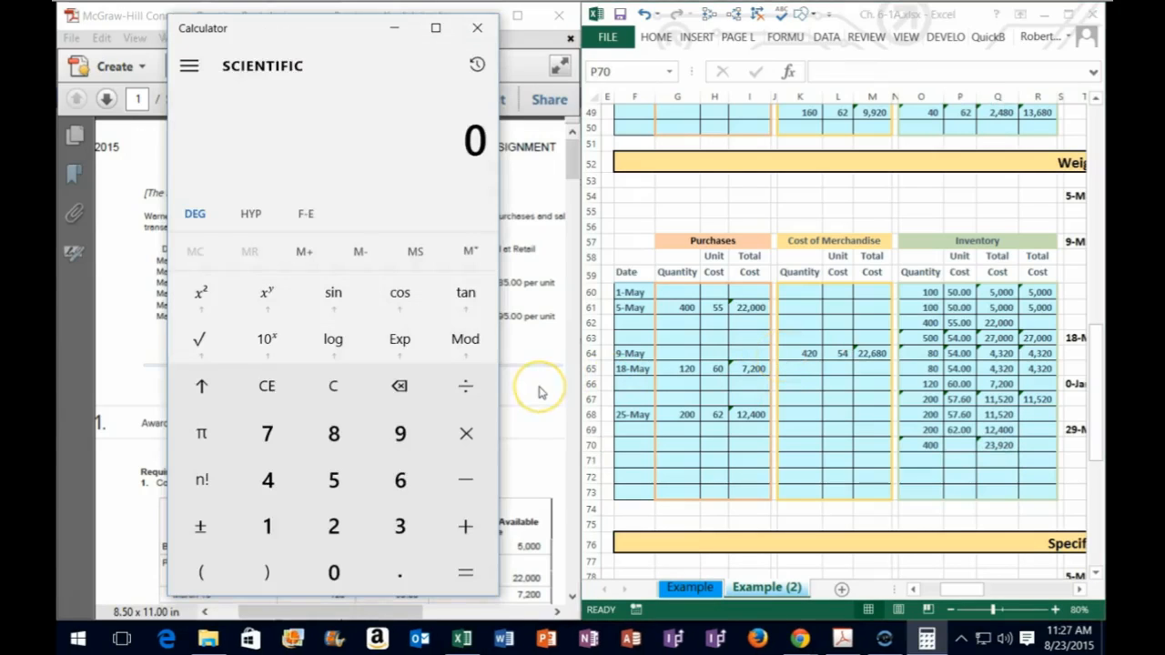
{"action": "type", "text": "23920"}
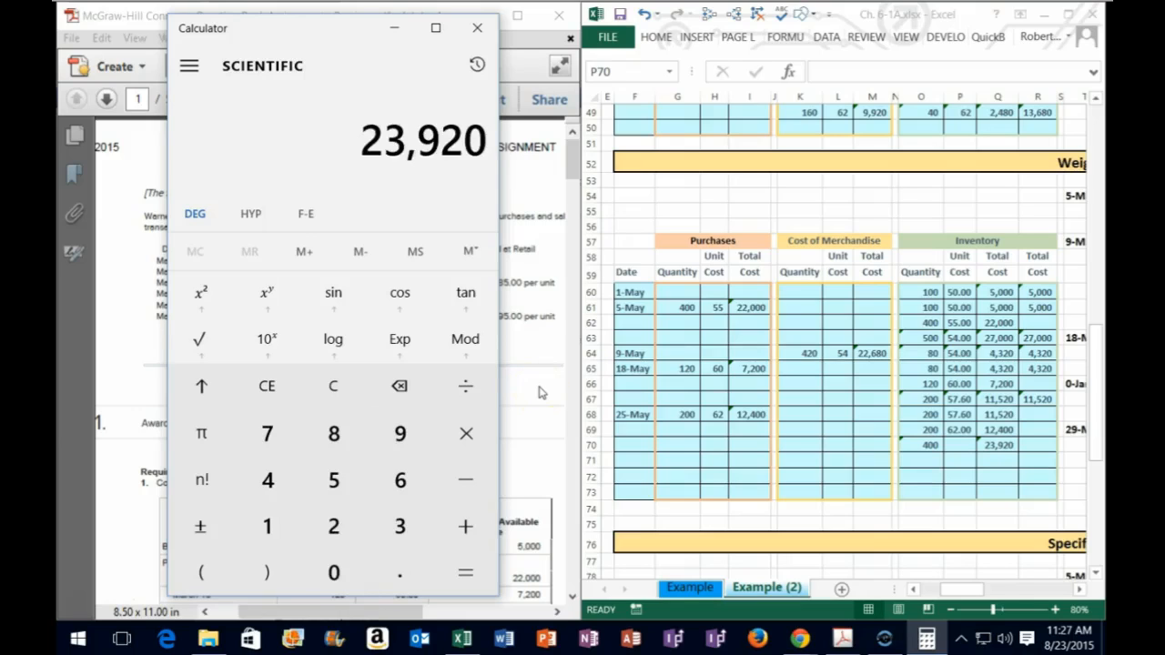
{"action": "key", "text": "slash"}
{"action": "type", "text": "400"}
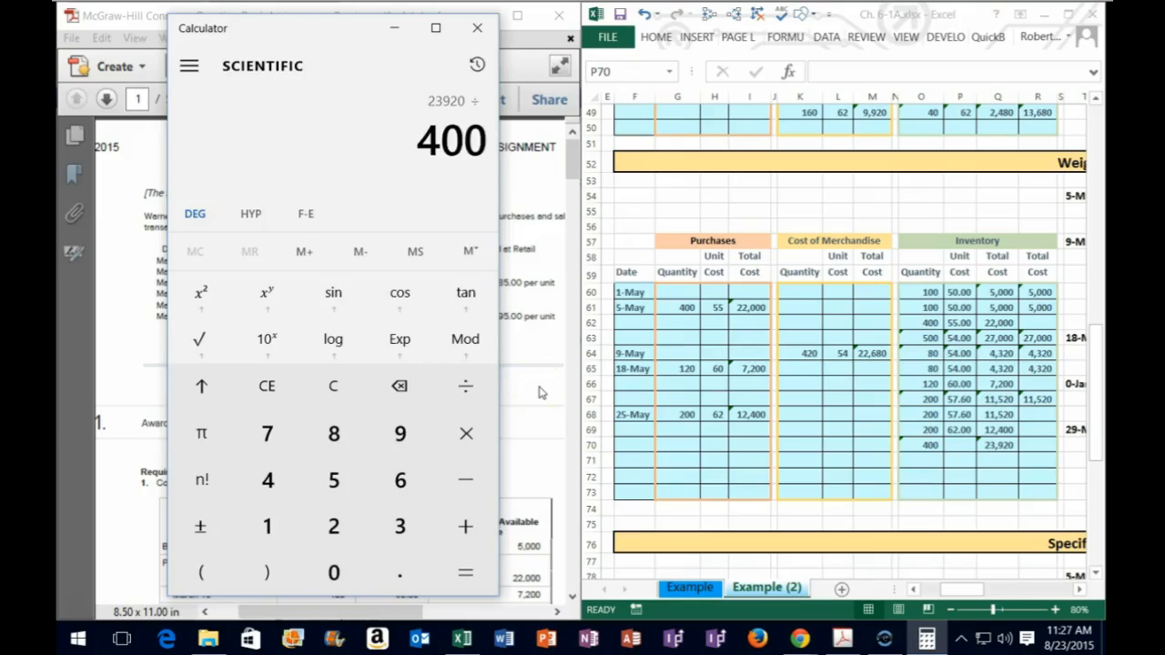
{"action": "key", "text": "Return"}
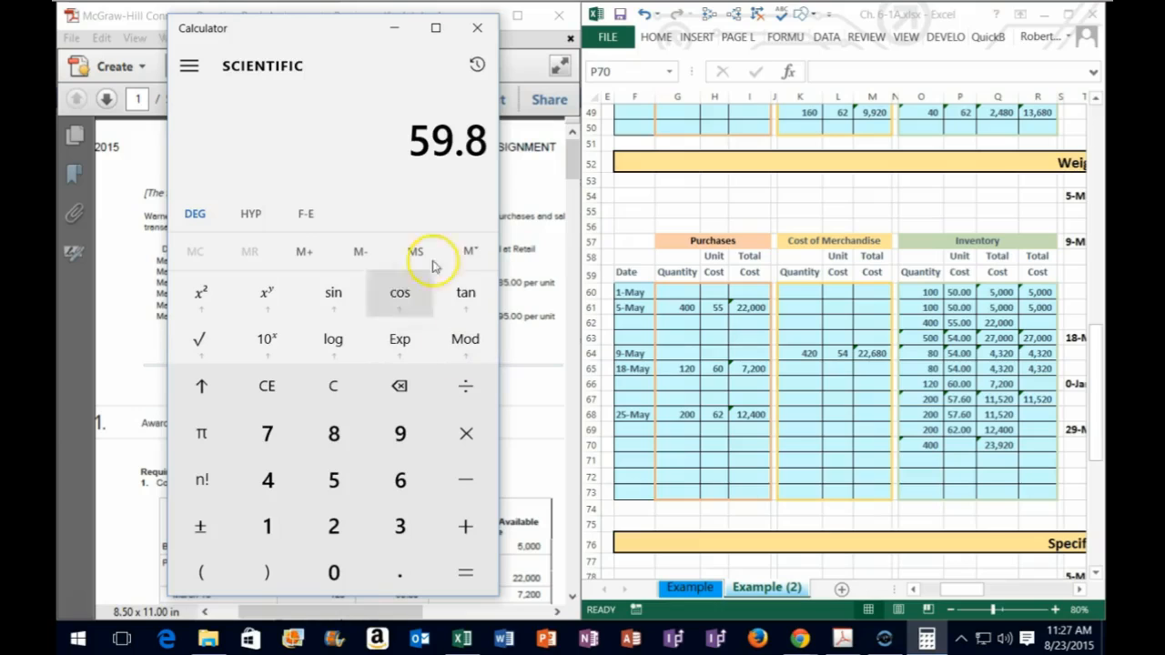
Return to the Excel worksheet and calculate the weighted average unit cost in P70 with =Q70/O70.
{"action": "left_click", "coordinate": [954, 445]}
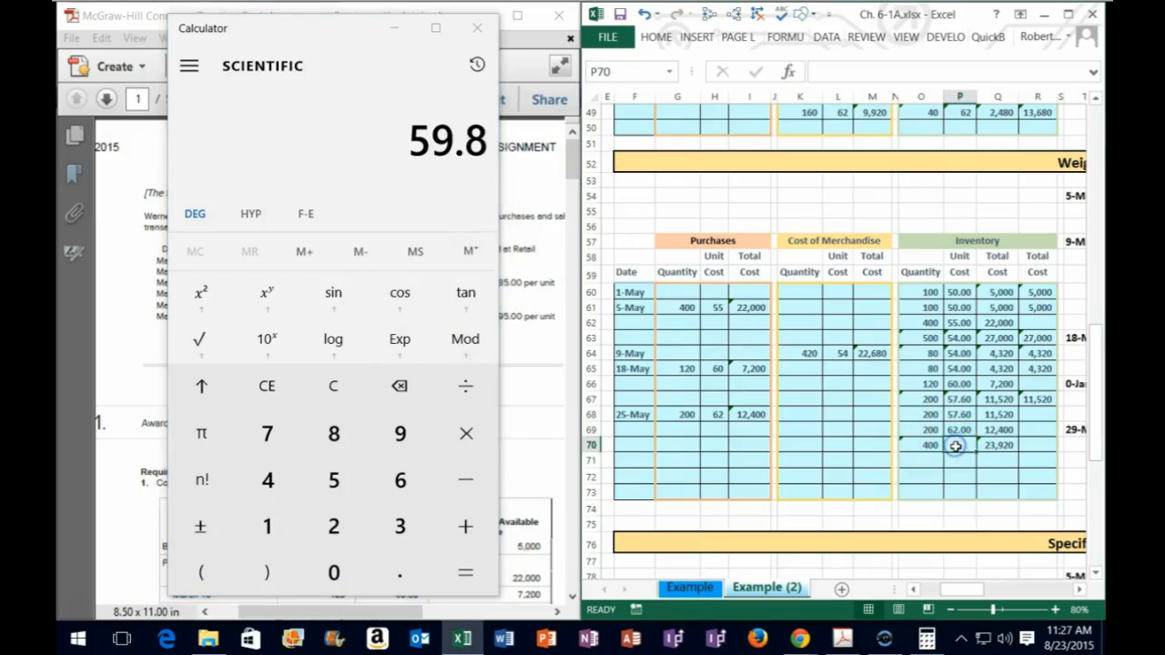
{"action": "type", "text": "="}
{"action": "key", "text": "Right"}
{"action": "type", "text": "/"}
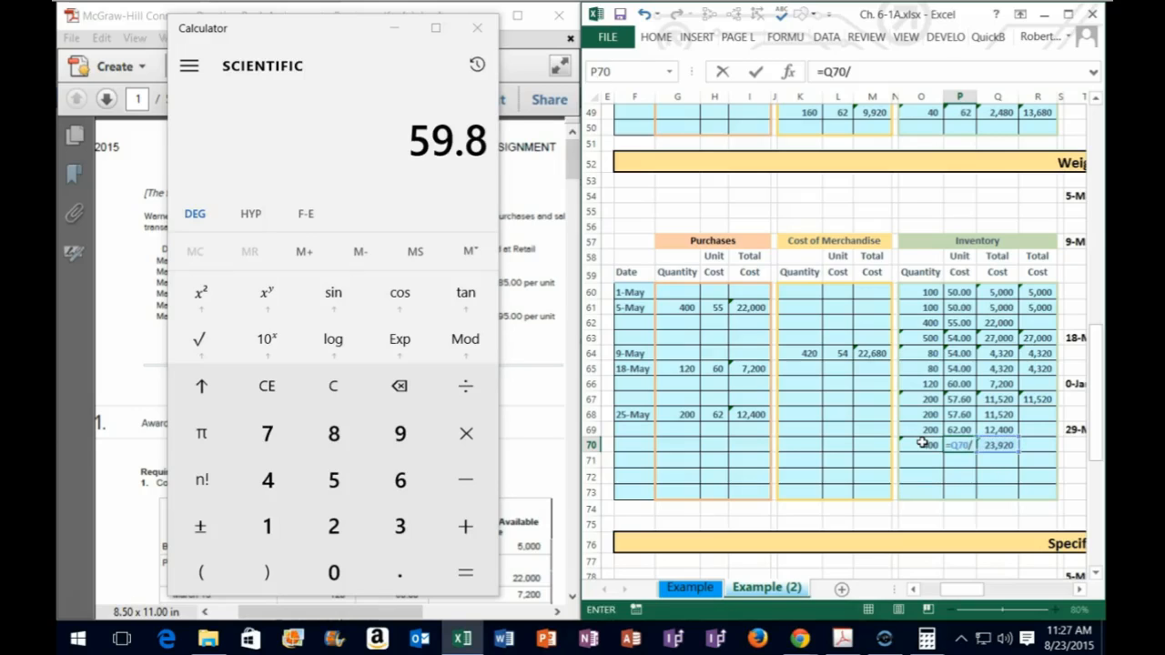
{"action": "left_click", "coordinate": [922, 443]}
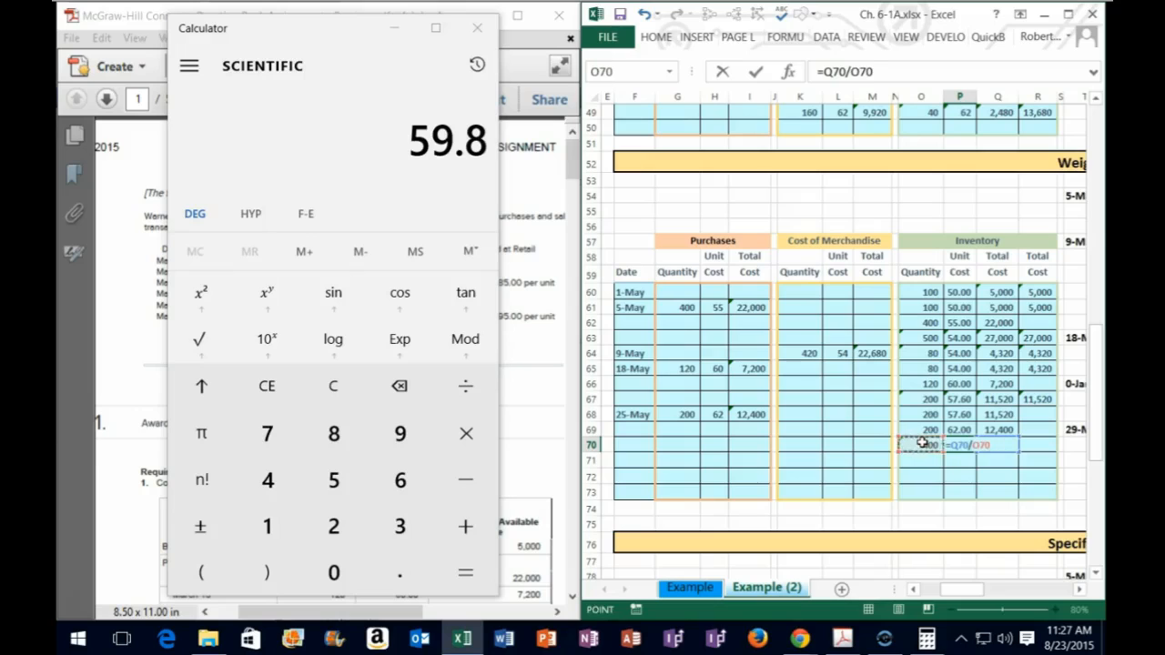
{"action": "key", "text": "Return"}
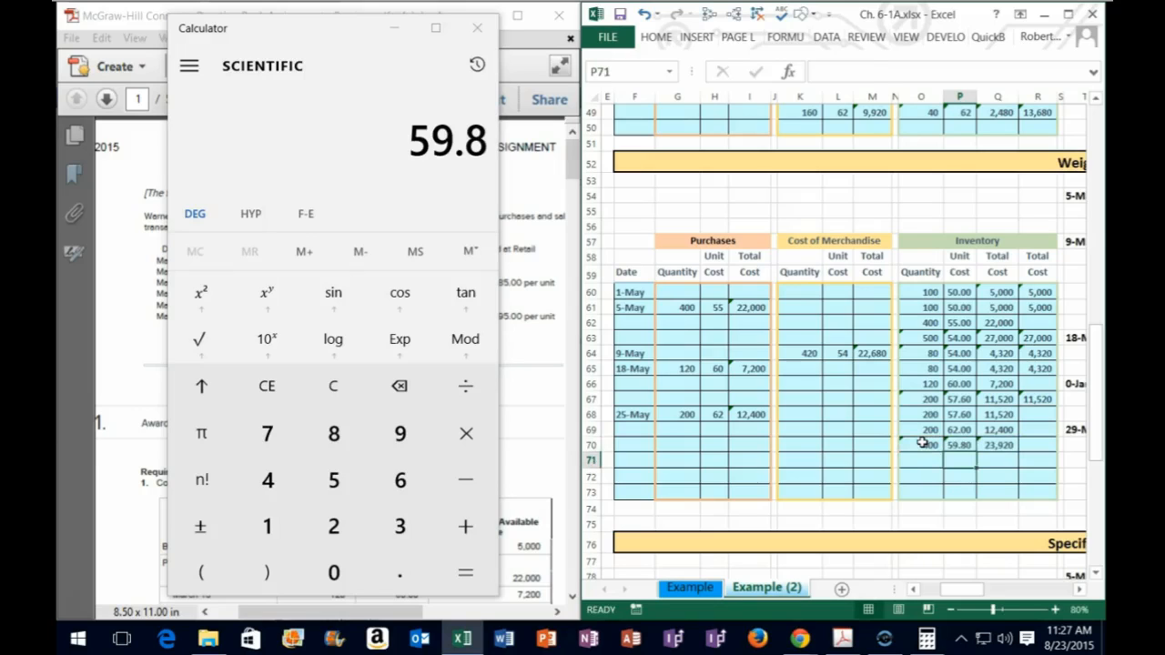
Calculate the total inventory balance in R70 with the formula =O70*P70.
{"action": "key", "text": "Right"}
{"action": "key", "text": "Right"}
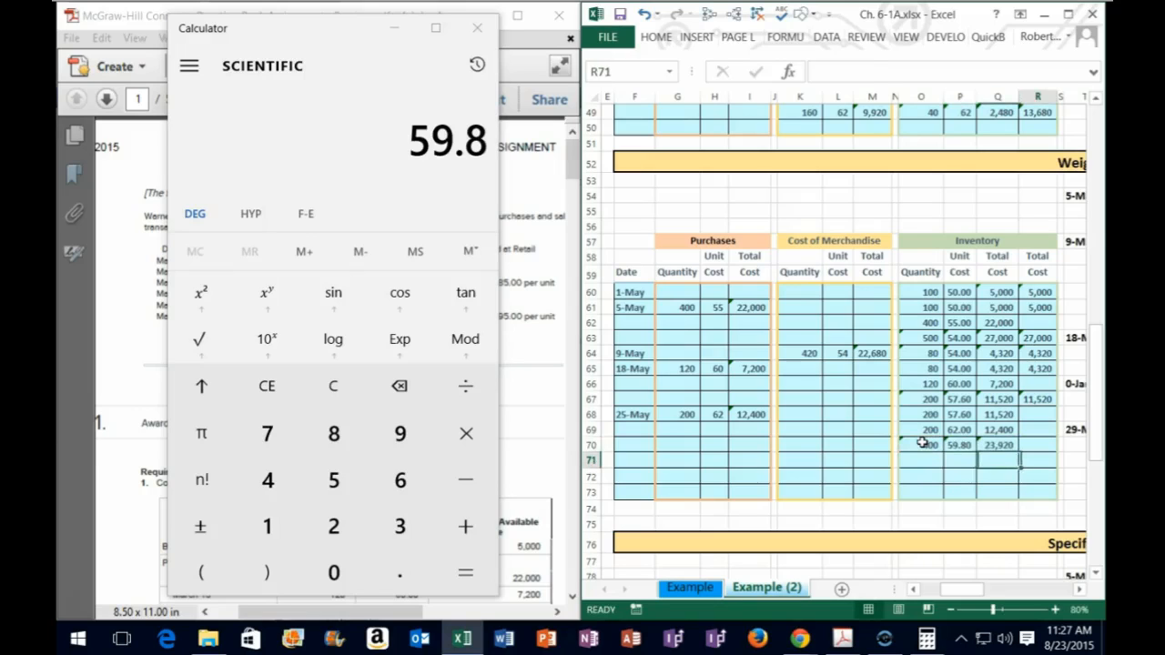
{"action": "key", "text": "Up"}
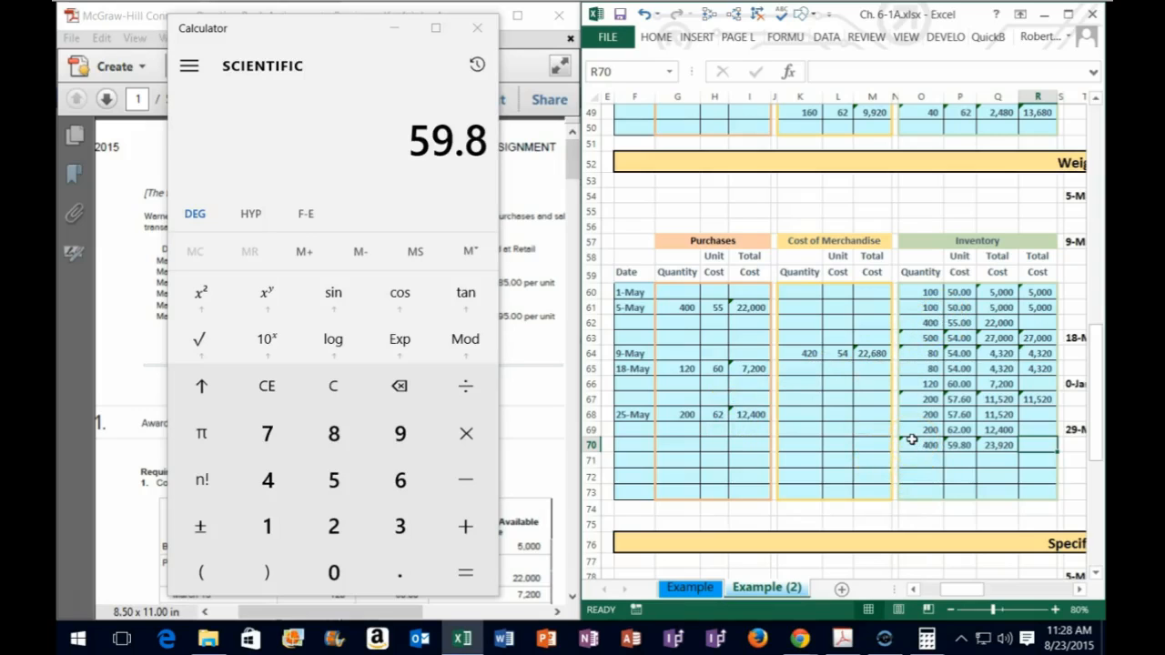
{"action": "type", "text": "="}
{"action": "key", "text": "Left"}
{"action": "key", "text": "Left"}
{"action": "key", "text": "Left"}
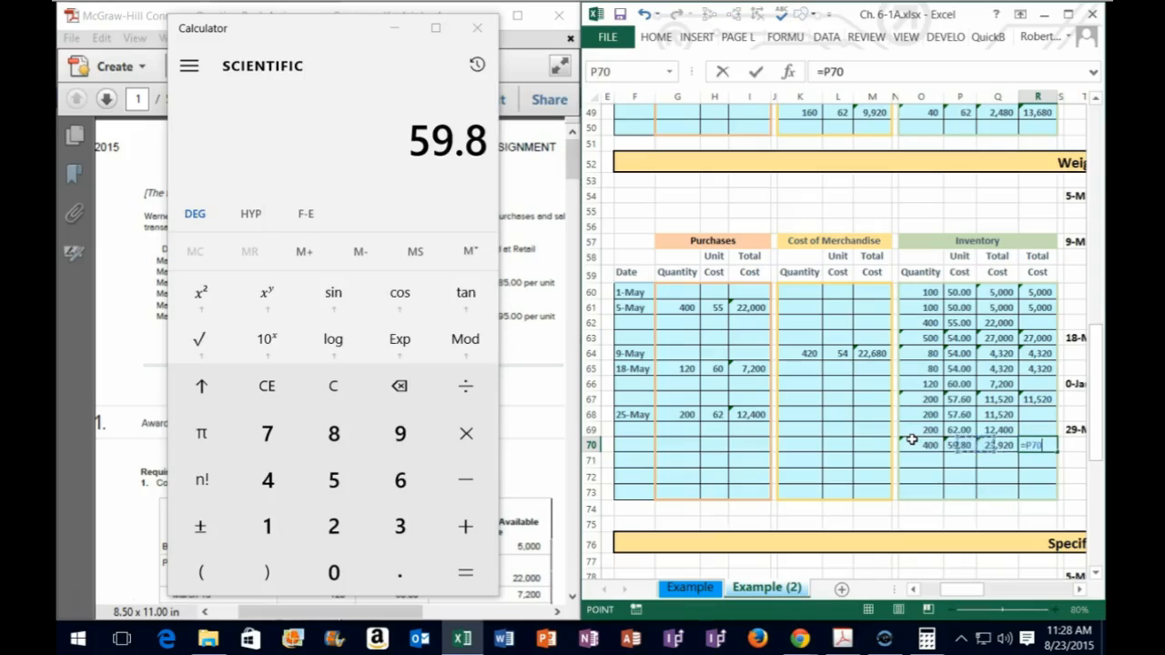
{"action": "type", "text": "*"}
{"action": "key", "text": "Left"}
{"action": "key", "text": "Left"}
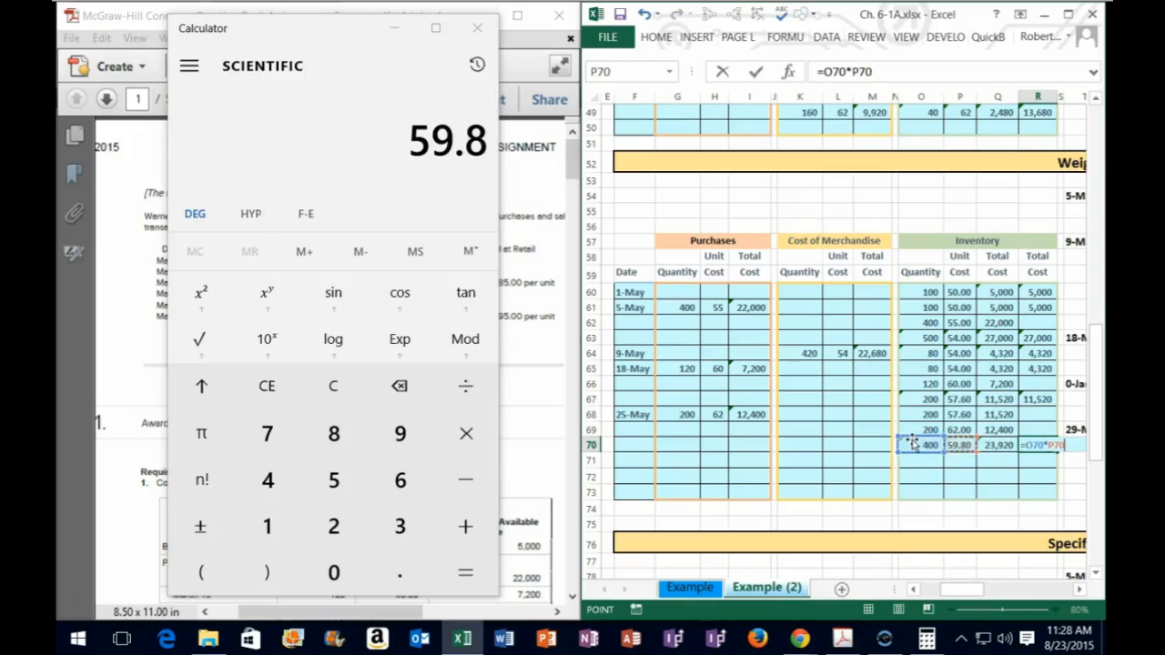
{"action": "key", "text": "Return"}
{"action": "key", "text": "Up"}
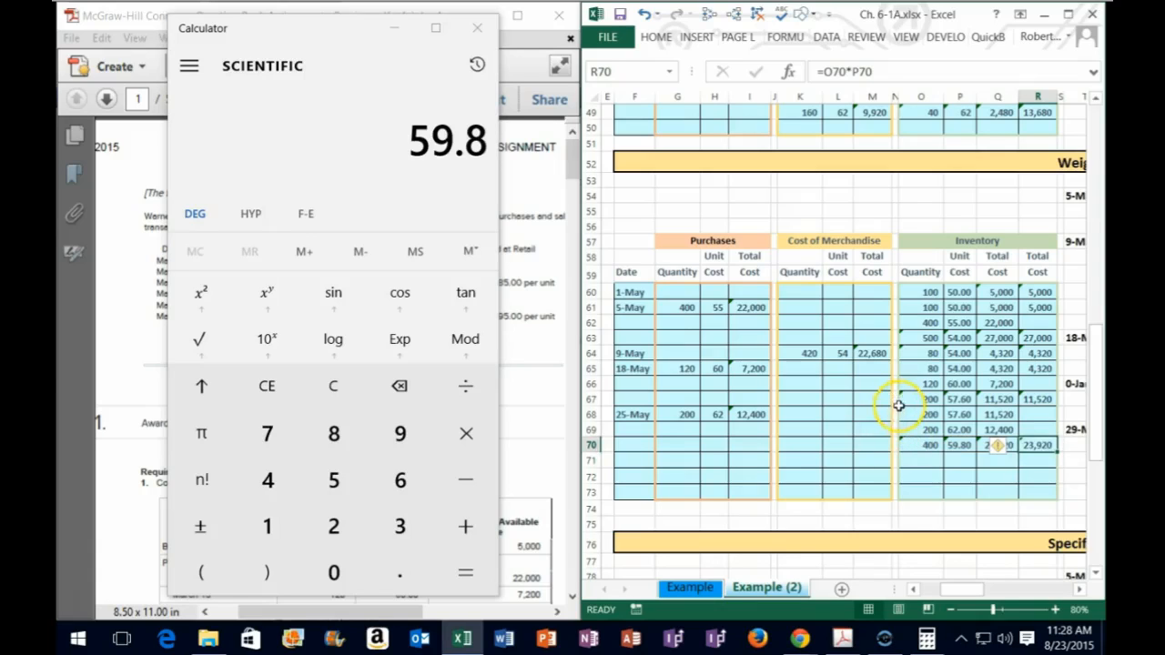
Maximize the workbook window and debit Inventory in V66 for the 25-May purchase with =I68.
{"action": "left_click", "coordinate": [1069, 16]}
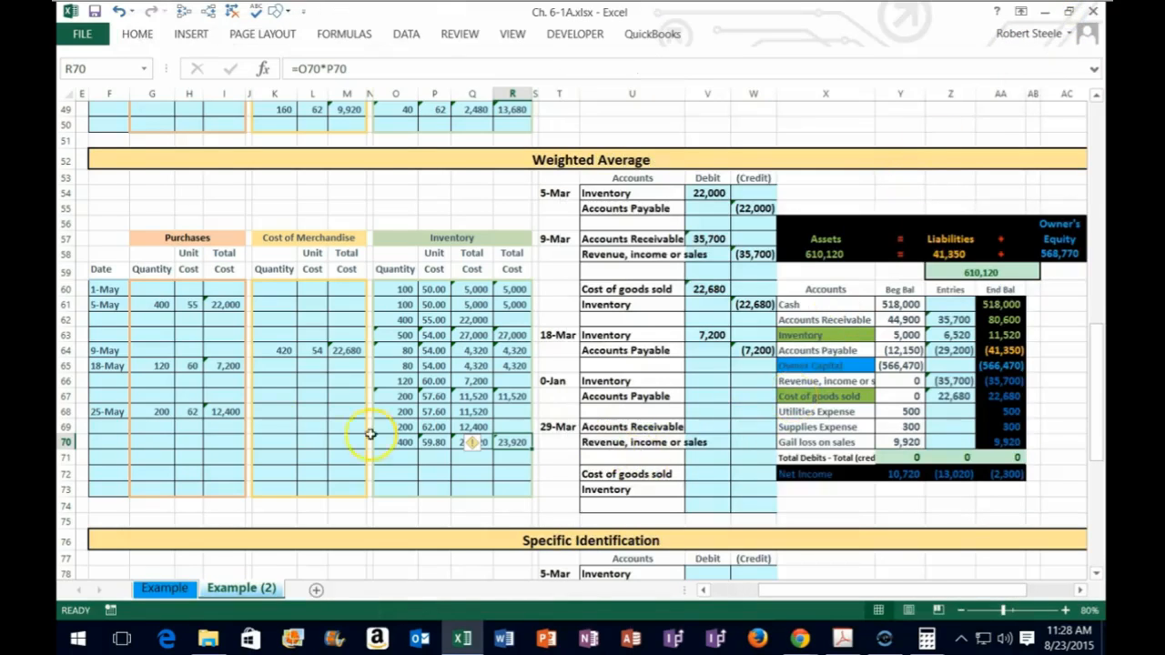
{"action": "left_click_drag", "start_coordinate": [157, 411], "coordinate": [230, 414]}
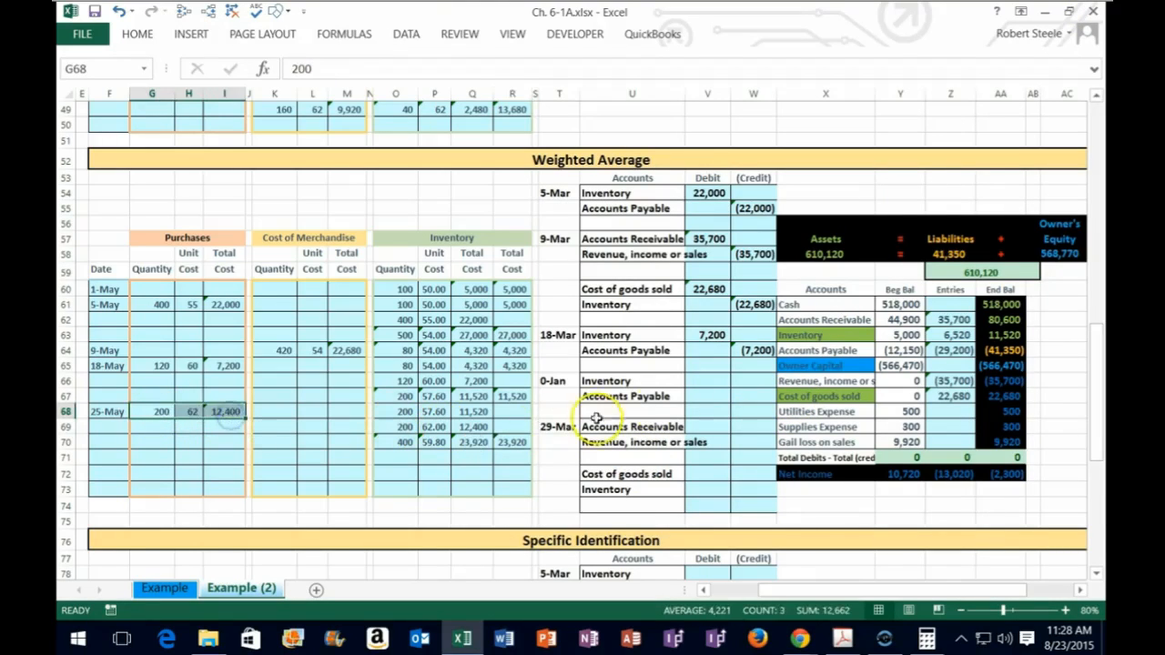
{"action": "left_click", "coordinate": [703, 382]}
{"action": "type", "text": "="}
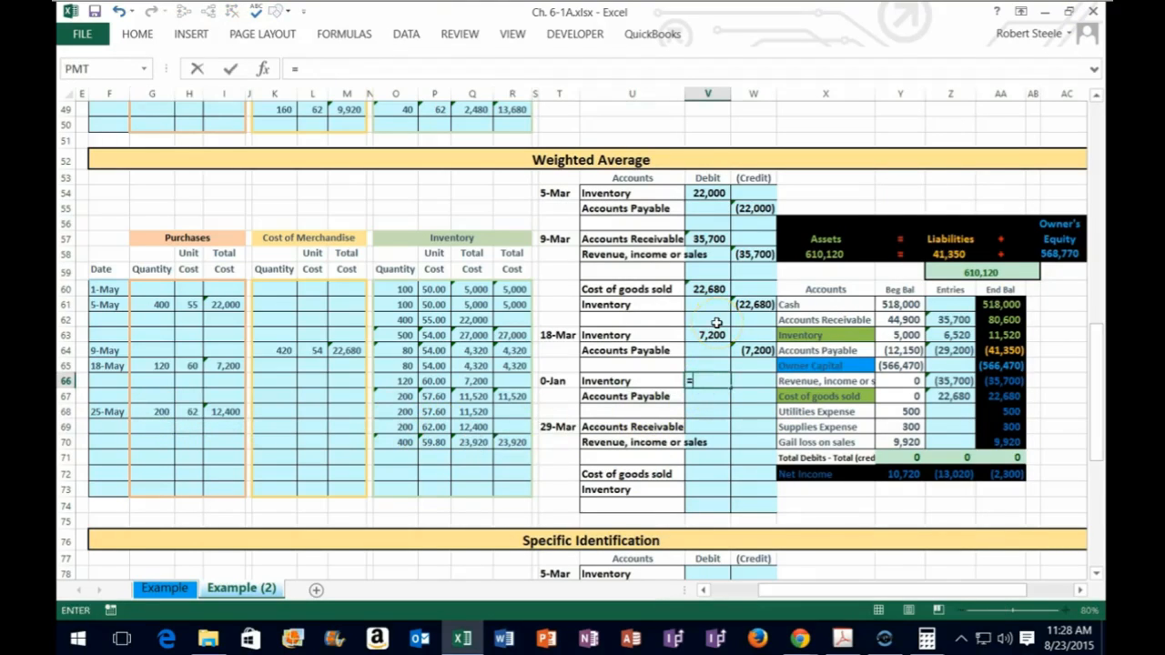
{"action": "left_click", "coordinate": [232, 417]}
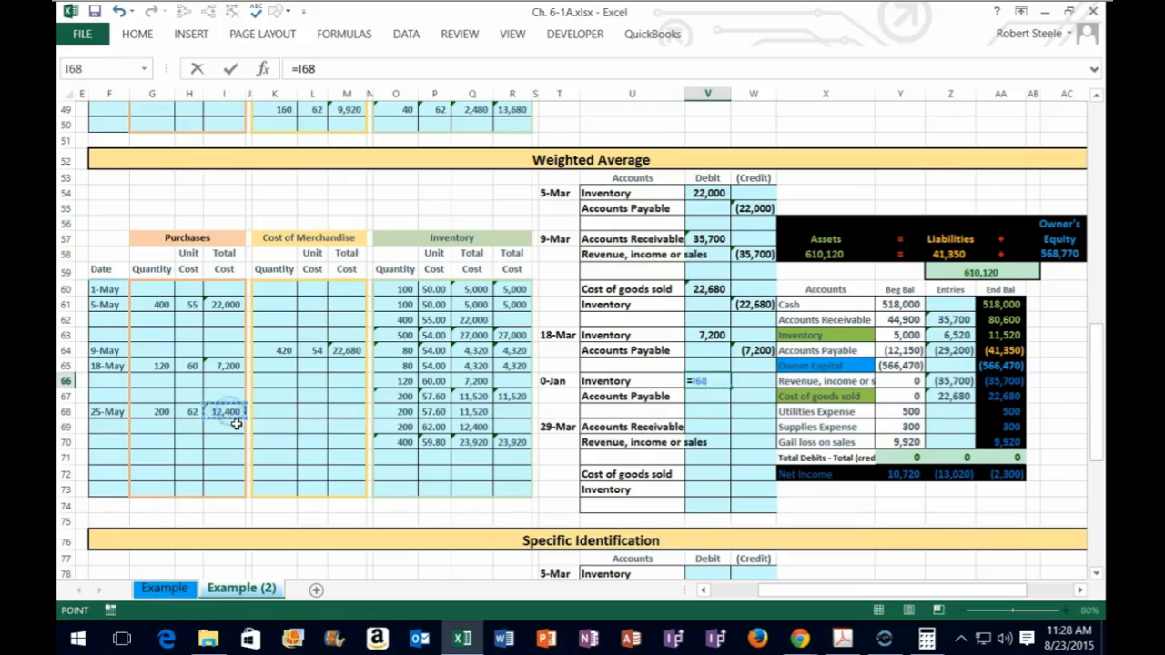
{"action": "key", "text": "Return"}
Credit Accounts Payable in W67 with the negative of the Inventory debit in V66.
{"action": "key", "text": "Right"}
{"action": "type", "text": "-"}
{"action": "key", "text": "Left"}
{"action": "key", "text": "Up"}
{"action": "key", "text": "Return"}
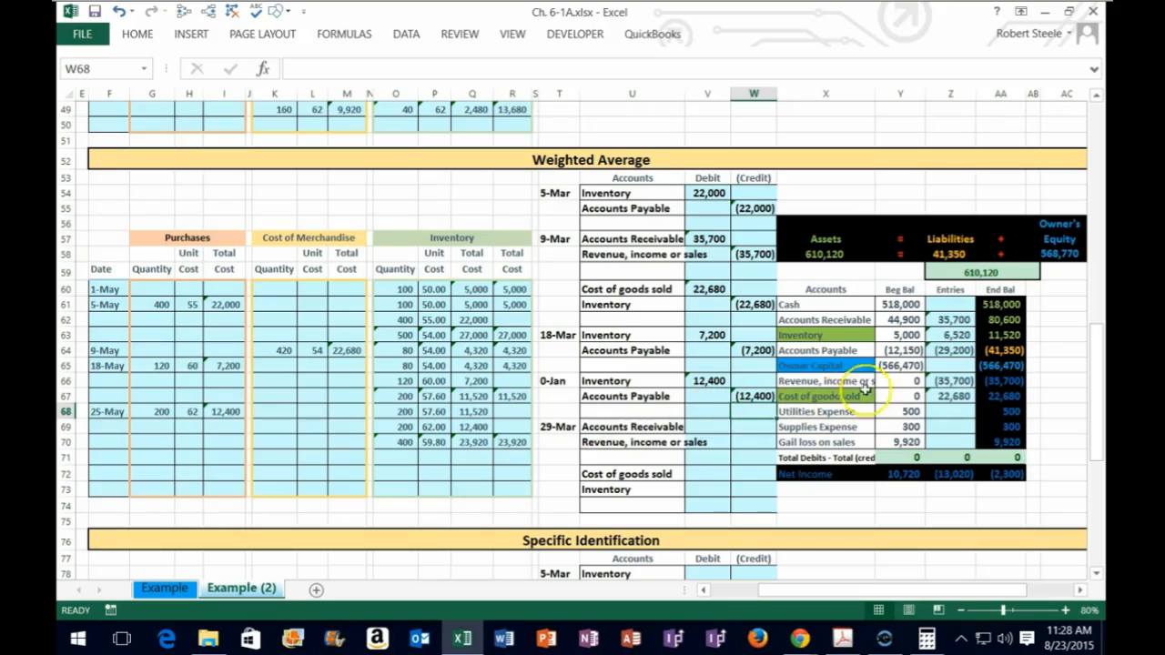
Post the purchase entry to the account balances by adding V66 to the Inventory formula in Z63 and W67 to the Accounts Payable formula in Z64.
{"action": "double_click", "coordinate": [961, 335]}
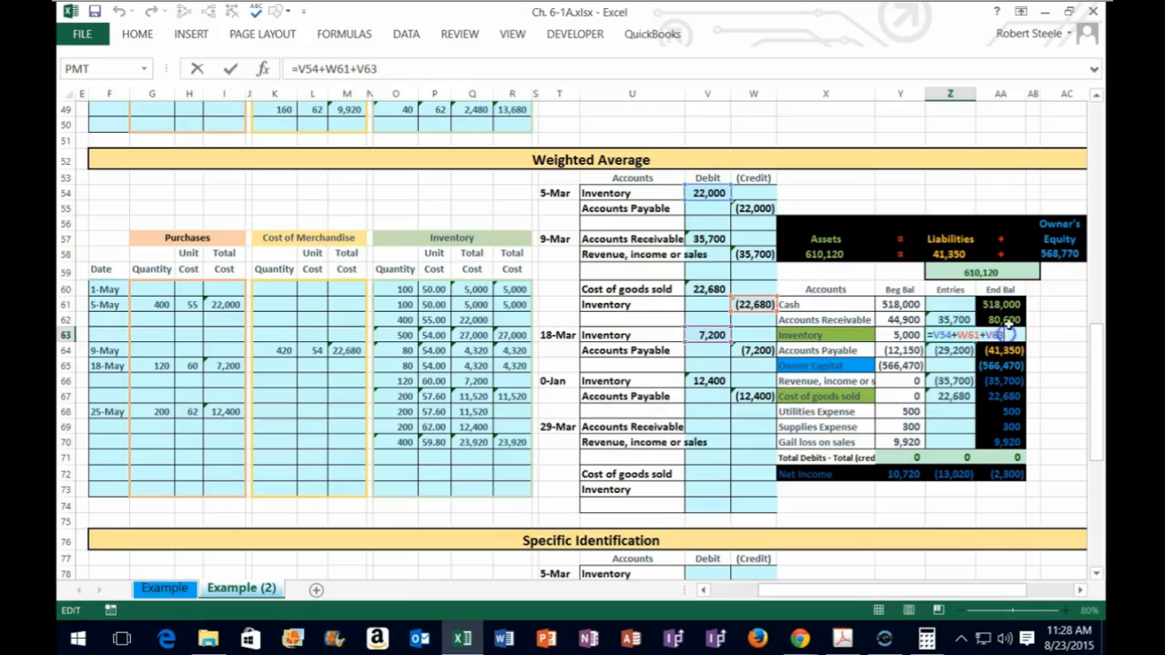
{"action": "left_click", "coordinate": [709, 381]}
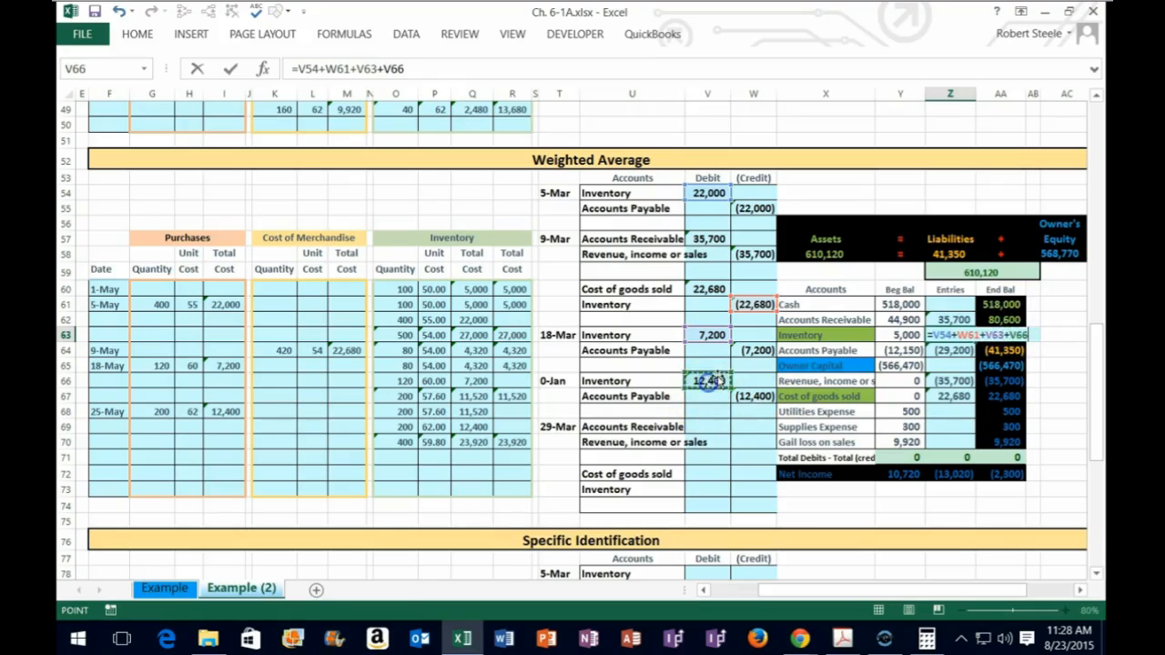
{"action": "key", "text": "Return"}
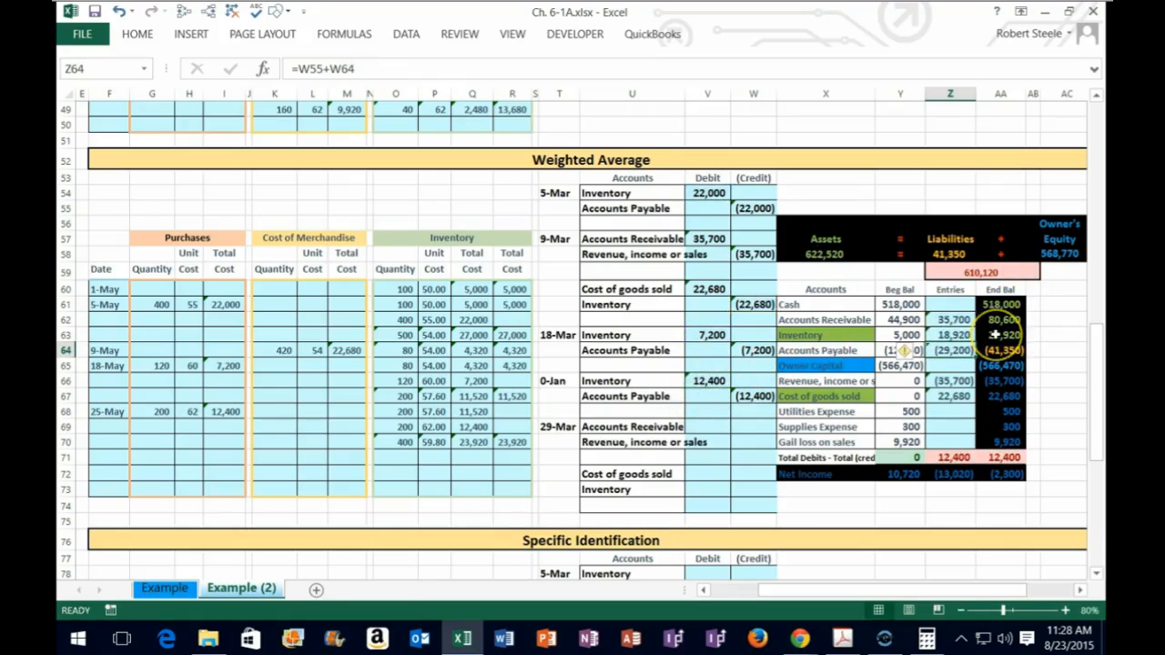
{"action": "double_click", "coordinate": [945, 349]}
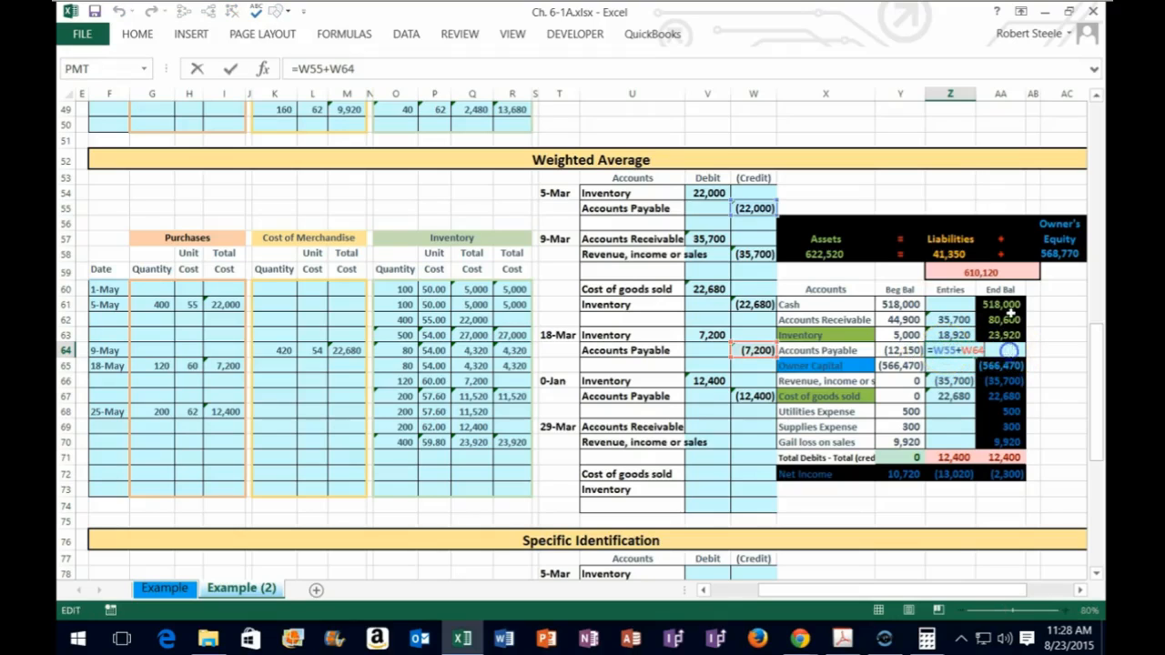
{"action": "left_click", "coordinate": [755, 395]}
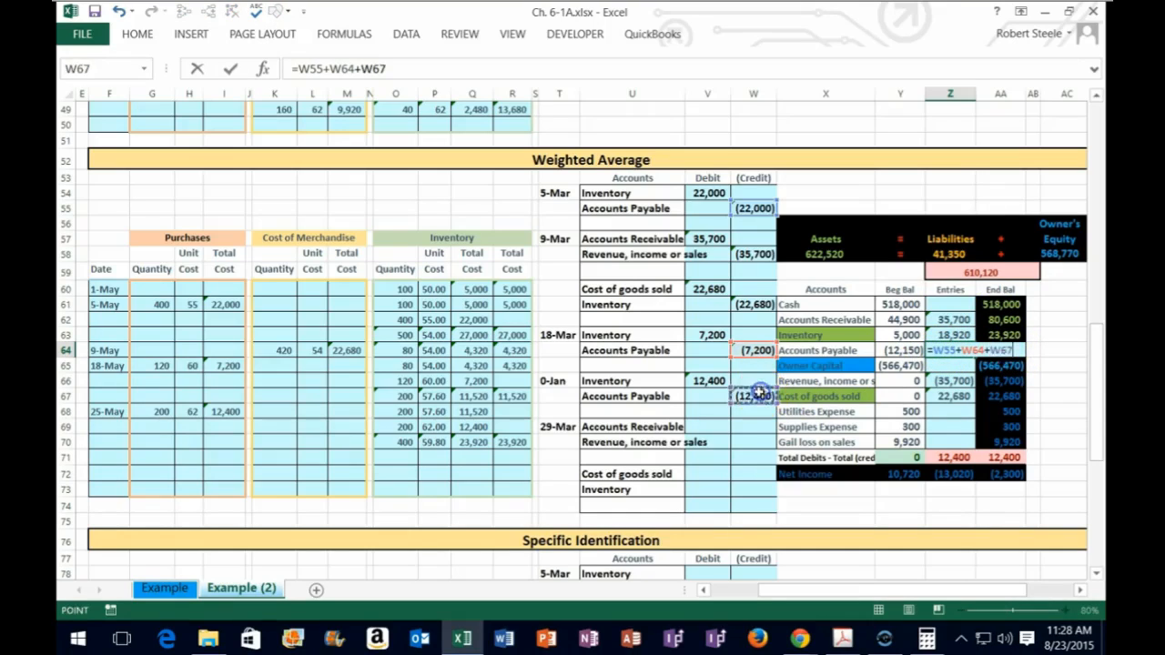
{"action": "key", "text": "Return"}
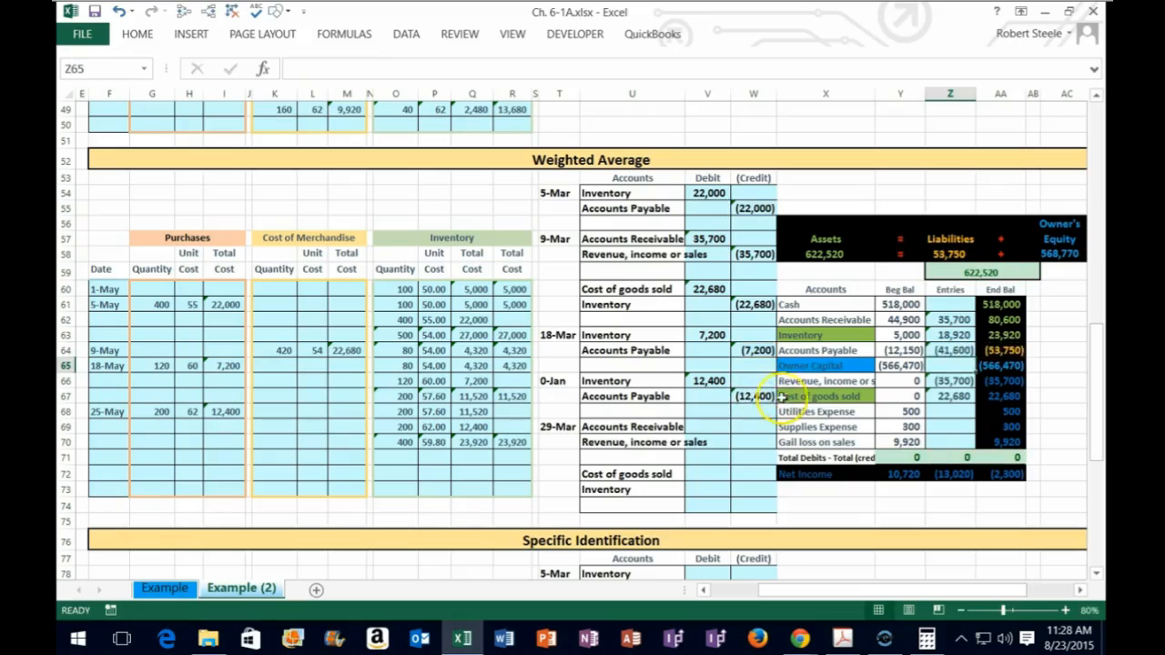
Compare the Inventory ending balance in AA63 with R70, and place the workbook side by side with the McGraw-Hill assignment PDF.
{"action": "left_click", "coordinate": [1001, 337]}
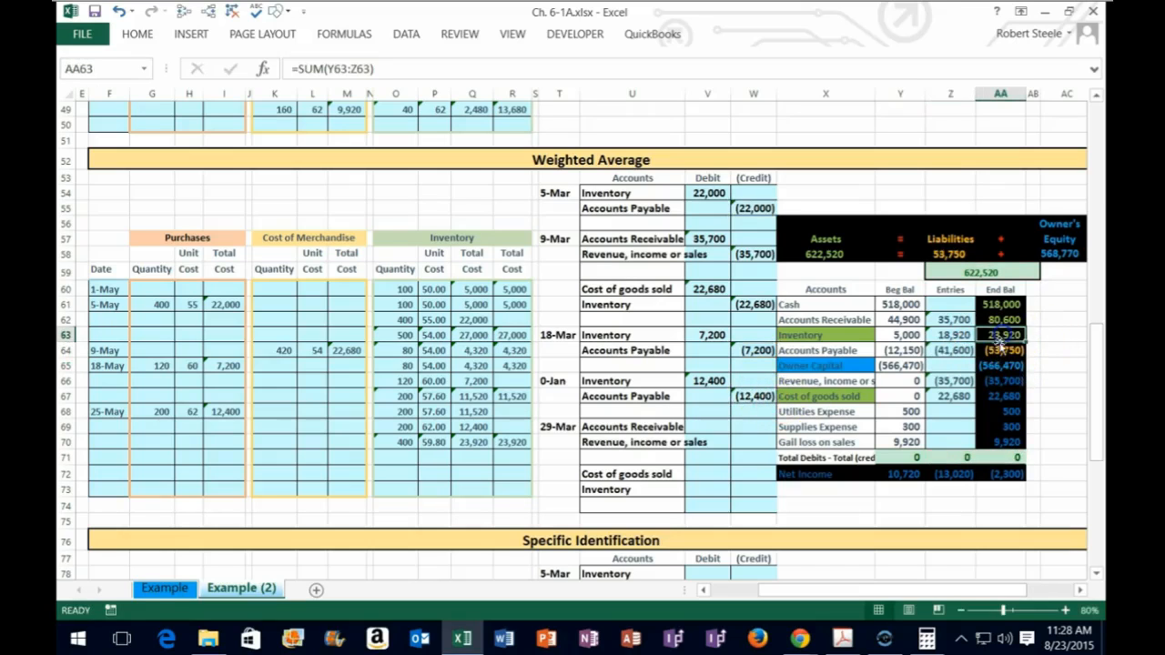
{"action": "left_click", "coordinate": [508, 443]}
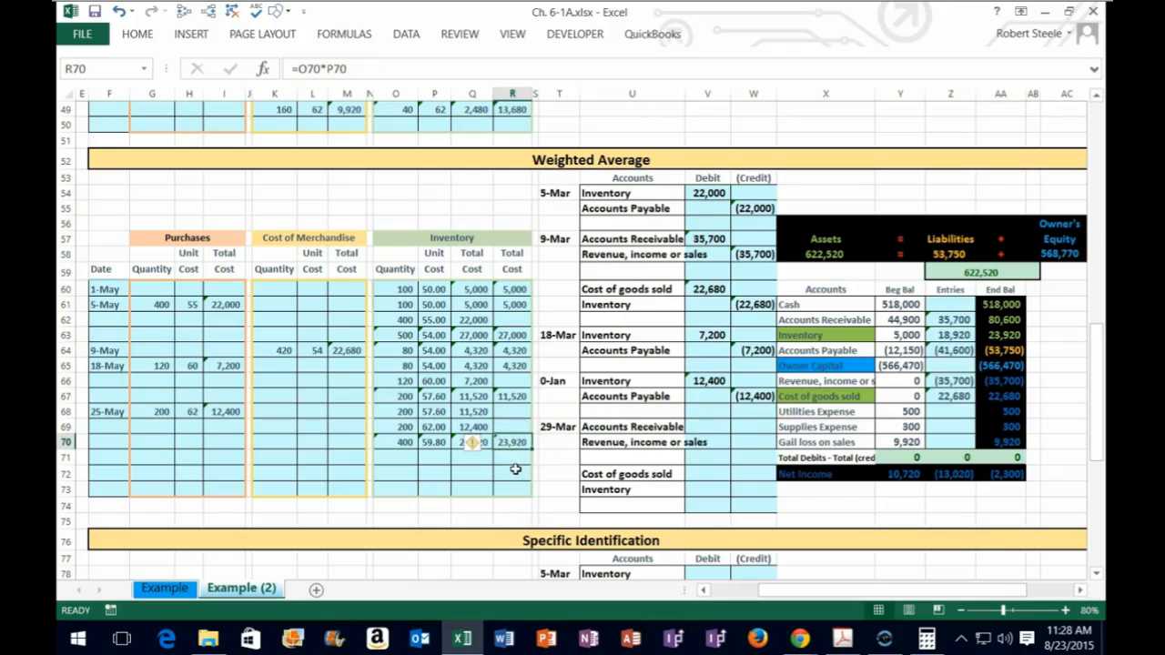
{"action": "double_click", "coordinate": [483, 21]}
{"action": "left_click_drag", "start_coordinate": [483, 20], "coordinate": [1163, 20]}
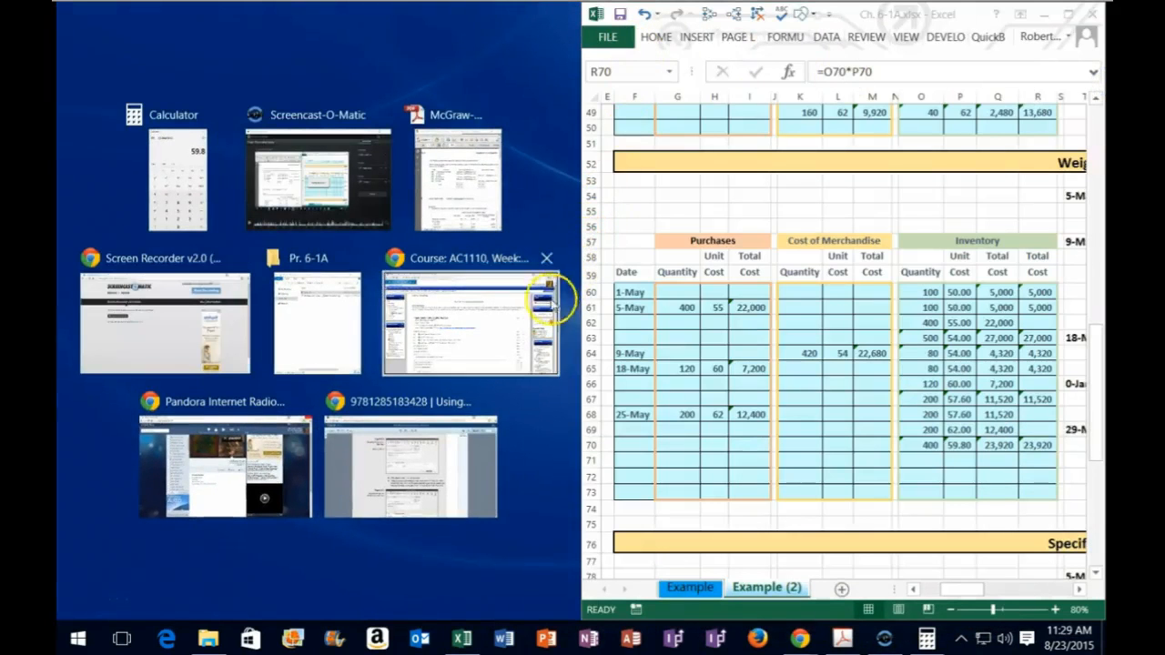
{"action": "left_click", "coordinate": [451, 196]}
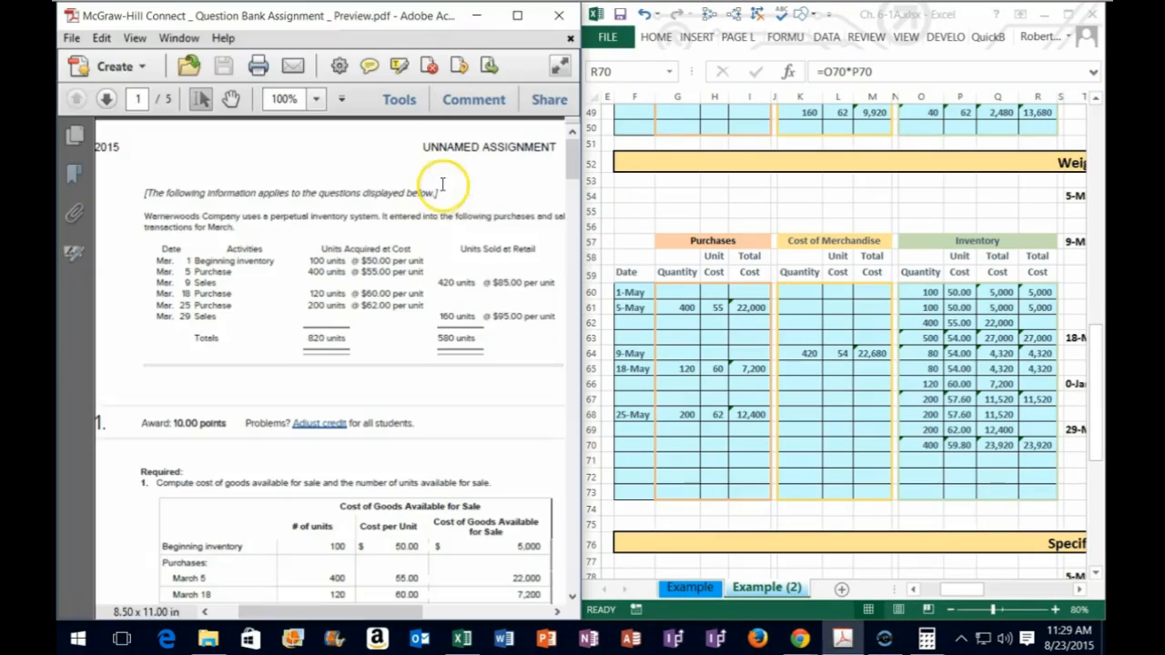
Enter the date 5/29 in F71 for the next sales transaction.
{"action": "left_click", "coordinate": [829, 452]}
{"action": "left_click_drag", "start_coordinate": [1027, 461], "coordinate": [628, 461]}
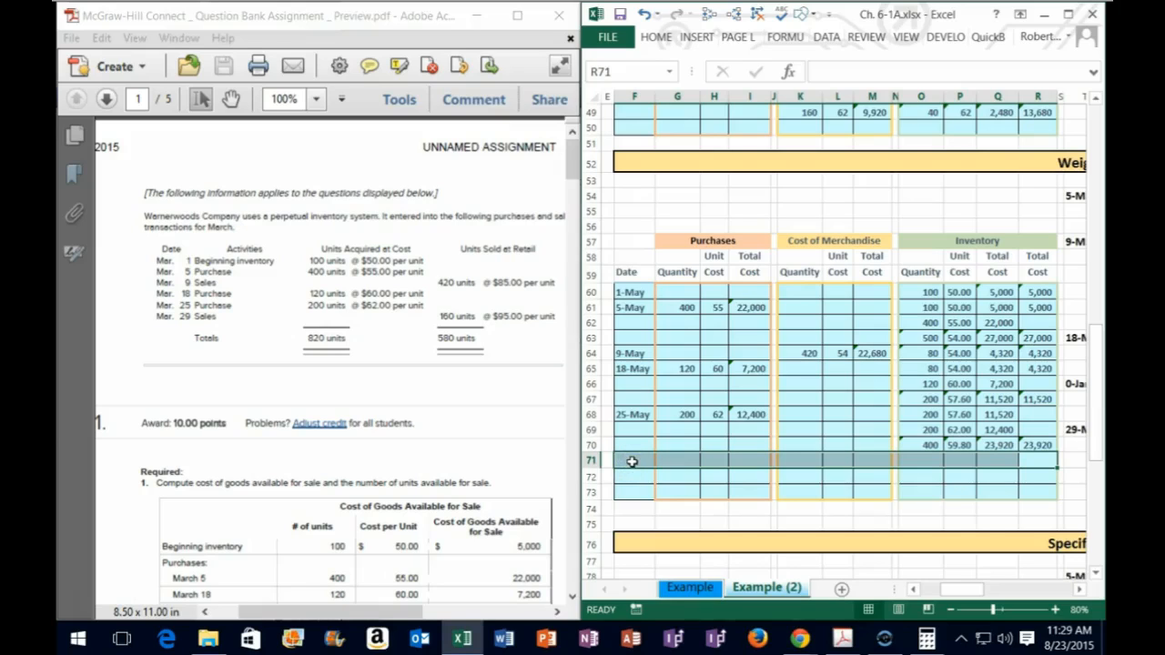
{"action": "left_click", "coordinate": [632, 462]}
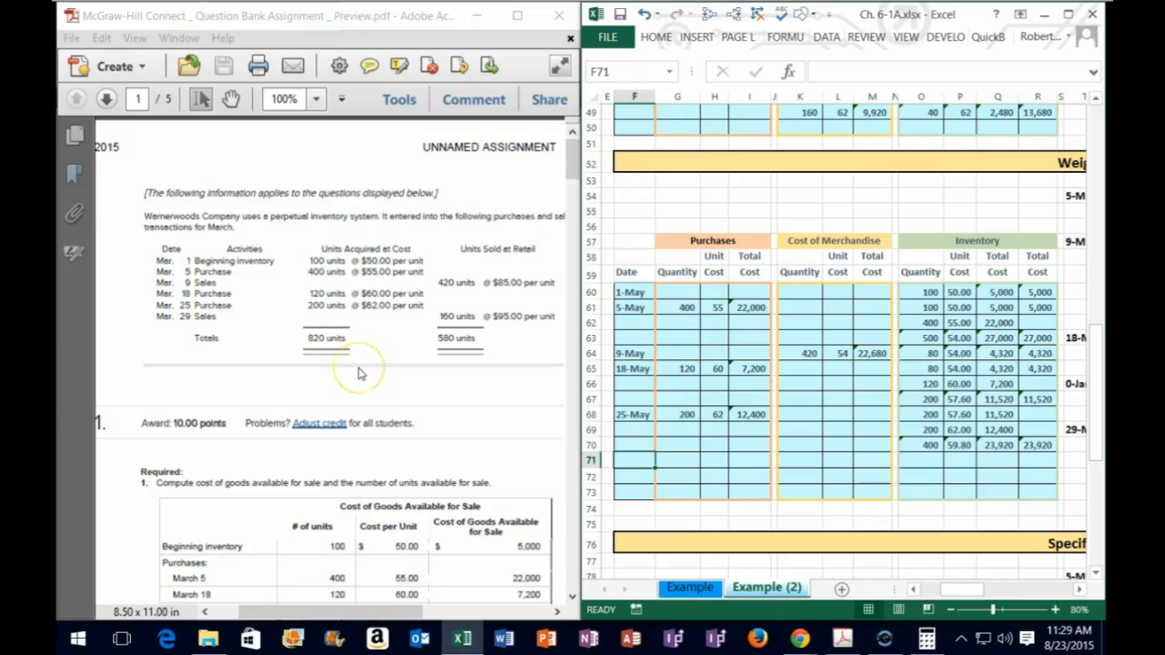
{"action": "type", "text": "5/29"}
{"action": "key", "text": "Return"}
{"action": "key", "text": "Up"}
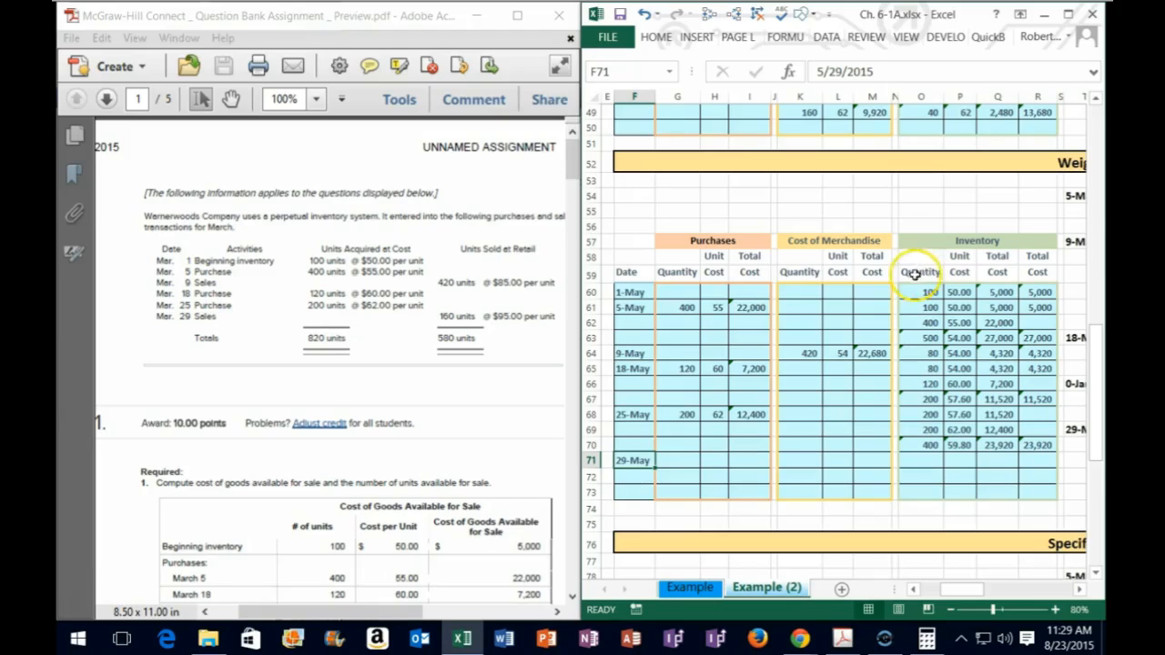
Enter 160 as the cost of merchandise sold quantity for the 29-May sale in K71.
{"action": "left_click", "coordinate": [837, 242]}
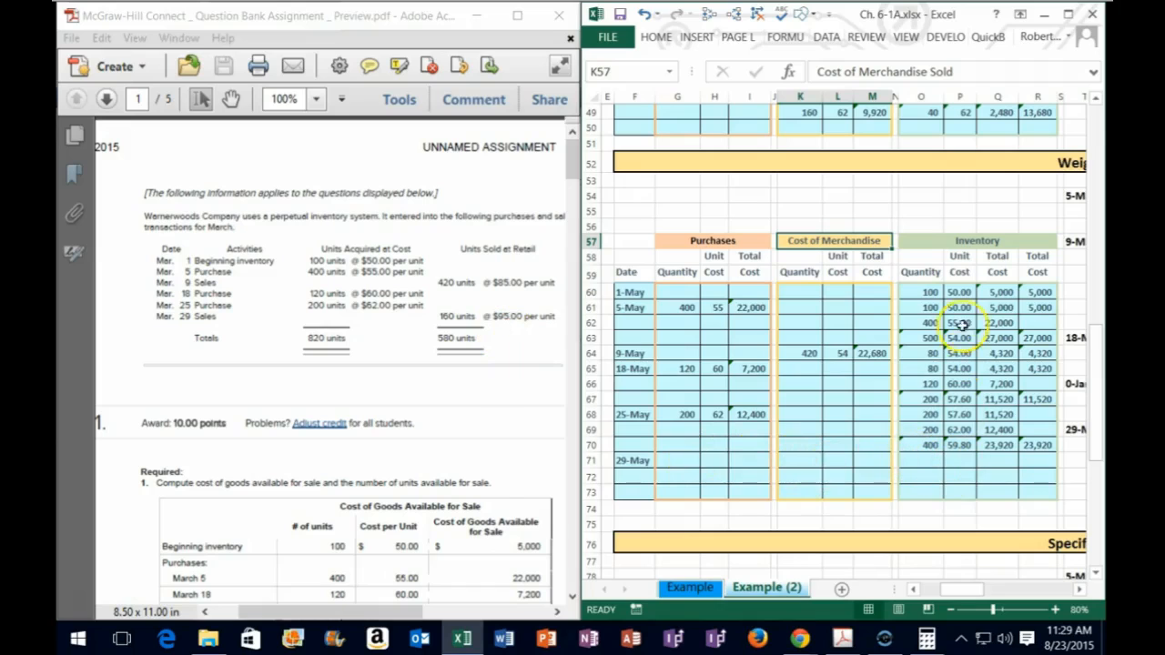
{"action": "left_click", "coordinate": [795, 461]}
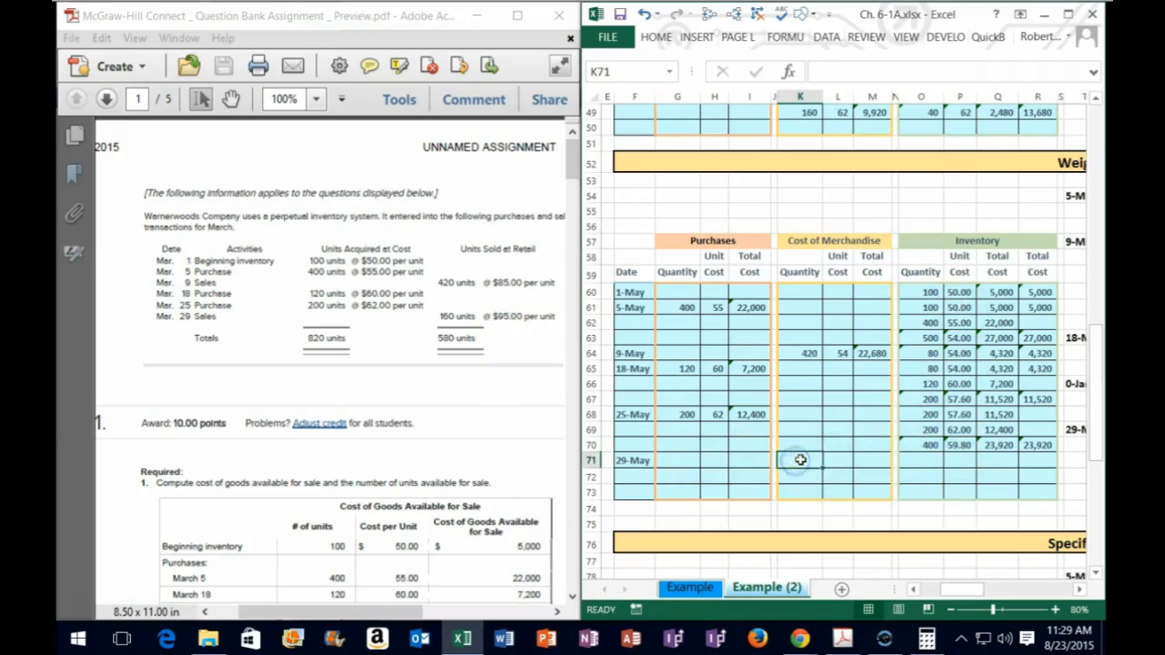
{"action": "type", "text": "160"}
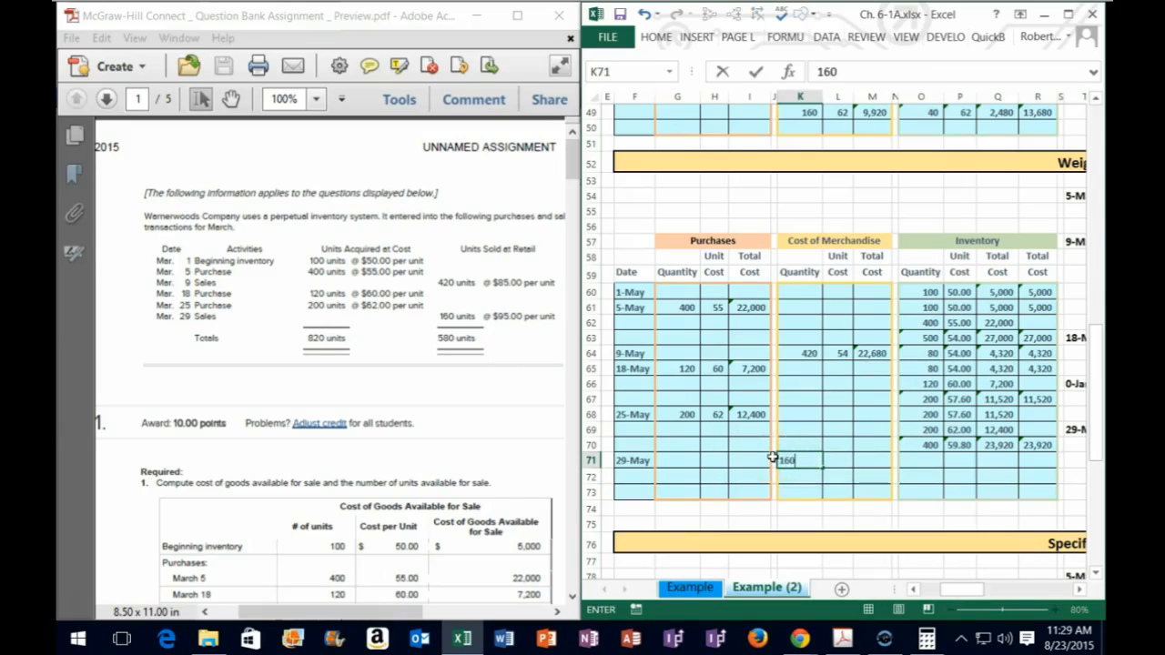
{"action": "key", "text": "Tab"}
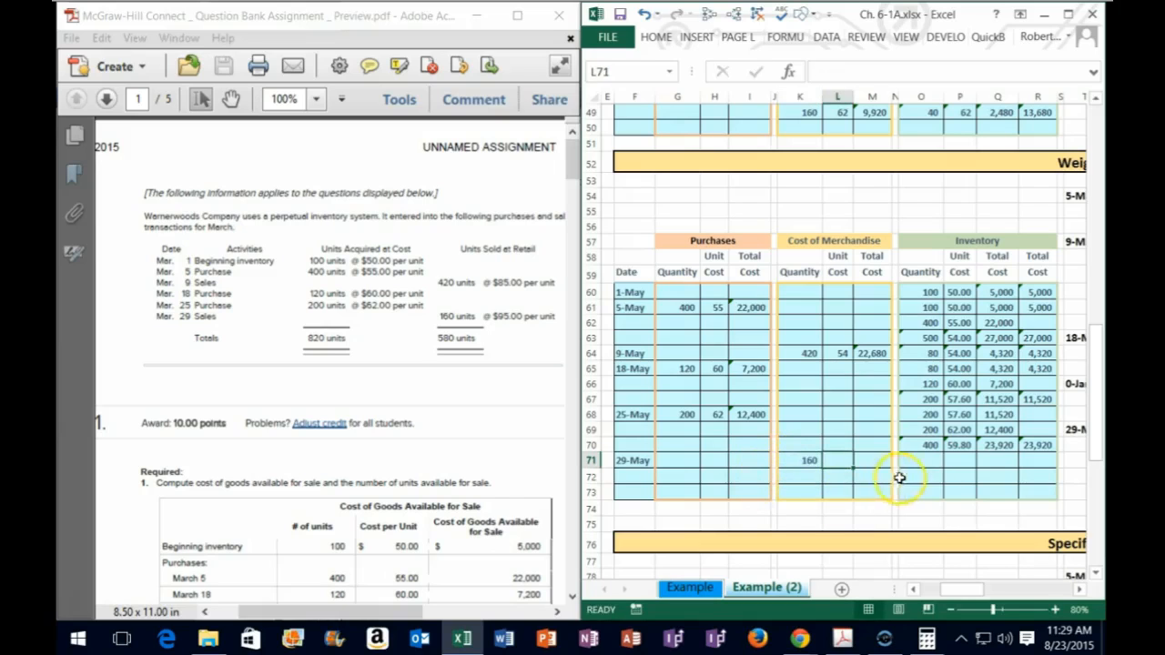
Link the 29-May unit cost in L71 to the weighted average unit cost in P70.
{"action": "left_click", "coordinate": [956, 449]}
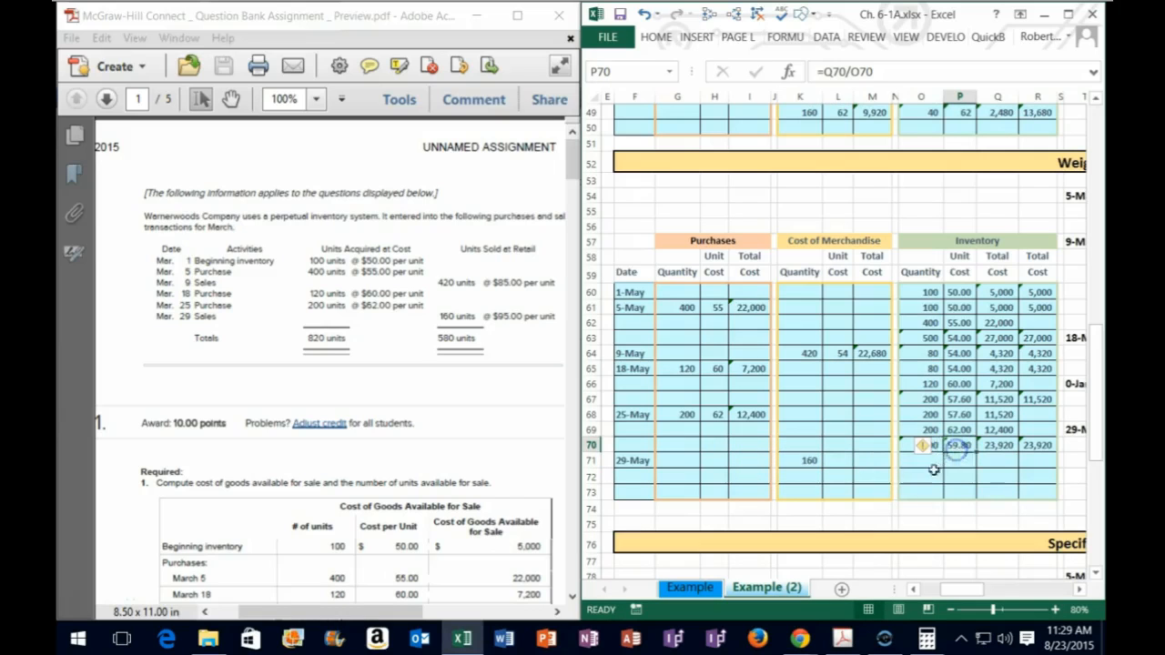
{"action": "left_click", "coordinate": [833, 462]}
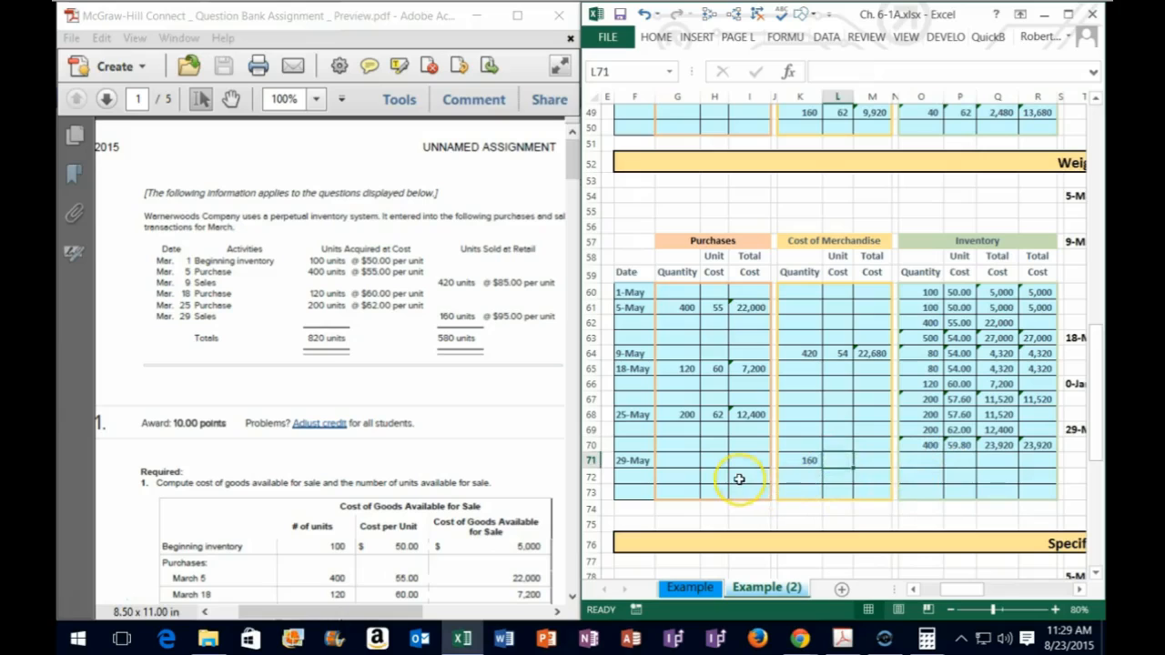
{"action": "type", "text": "="}
{"action": "key", "text": "Up"}
{"action": "key", "text": "Right"}
{"action": "key", "text": "Right"}
{"action": "key", "text": "Right"}
{"action": "key", "text": "Right"}
{"action": "key", "text": "Return"}
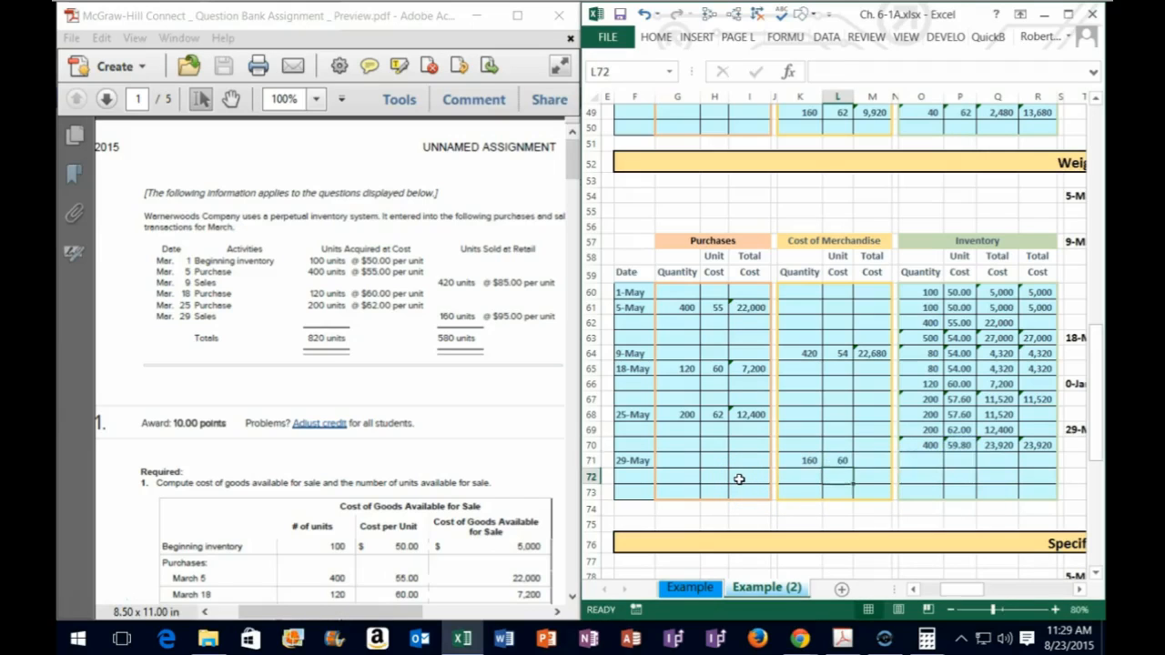
Format the Cost of Merchandise unit cost cells L60:L73 to show two decimal places.
{"action": "key", "text": "Right"}
{"action": "key", "text": "Up"}
{"action": "key", "text": "Left"}
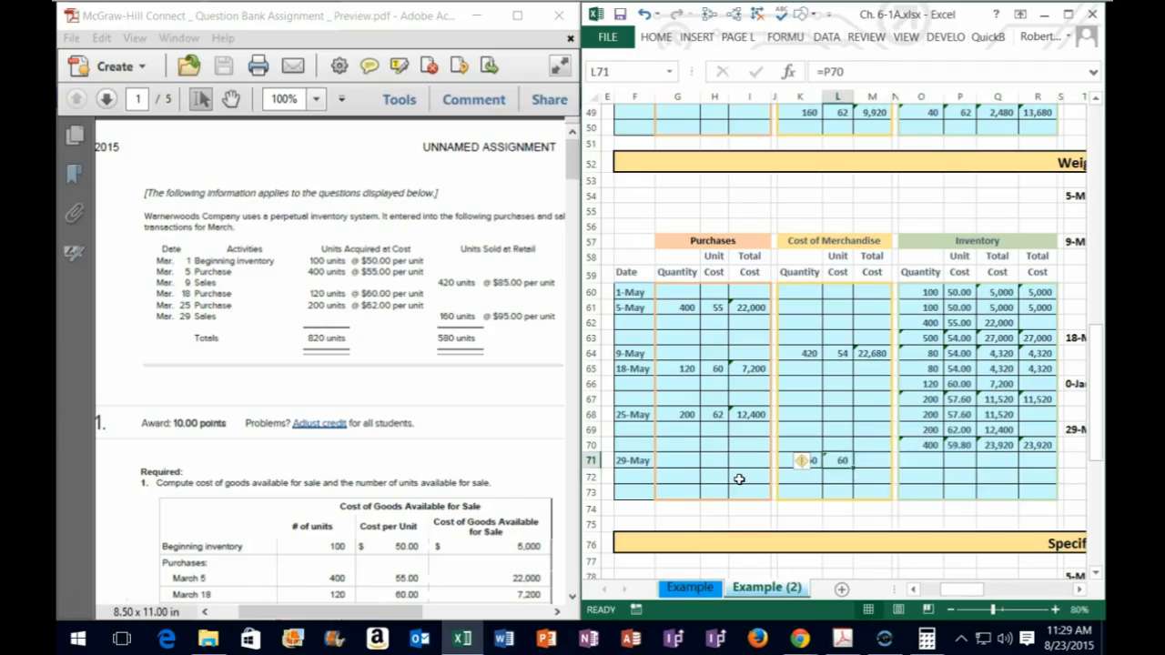
{"action": "left_click_drag", "start_coordinate": [839, 292], "coordinate": [834, 492]}
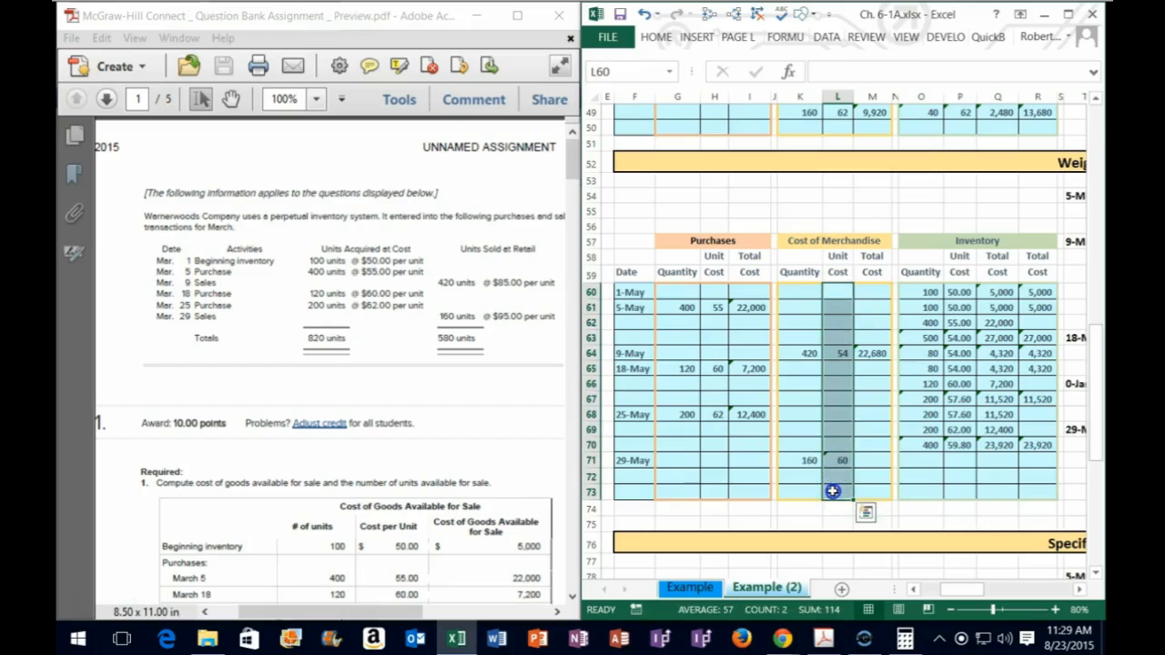
{"action": "left_click", "coordinate": [1068, 14]}
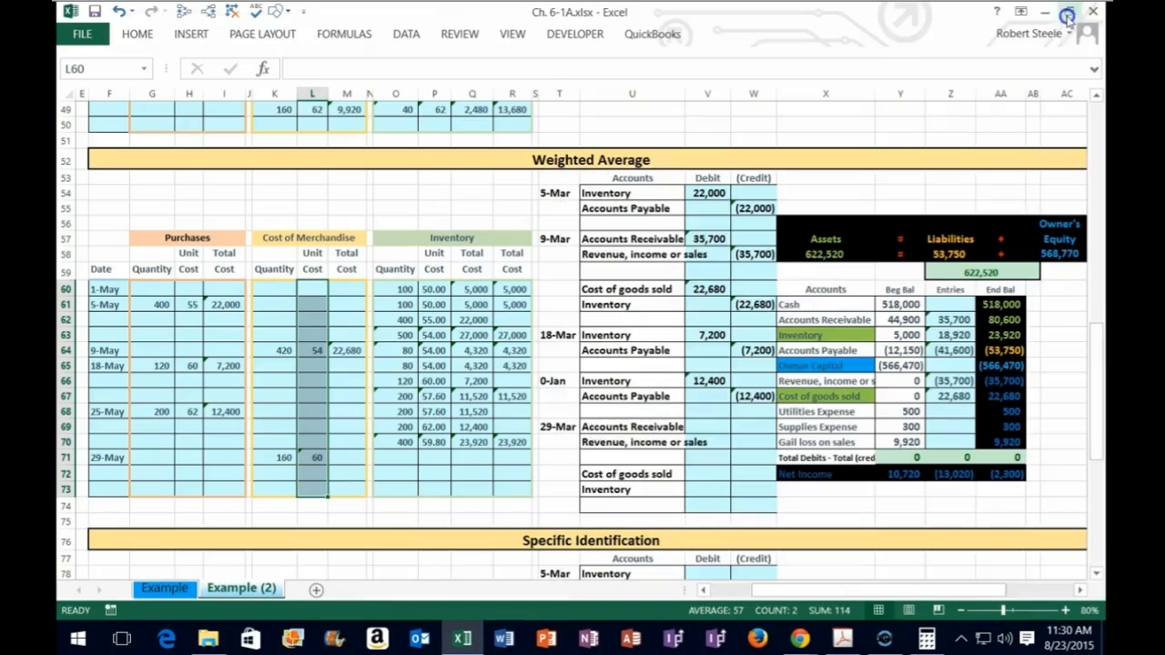
{"action": "left_click", "coordinate": [137, 34]}
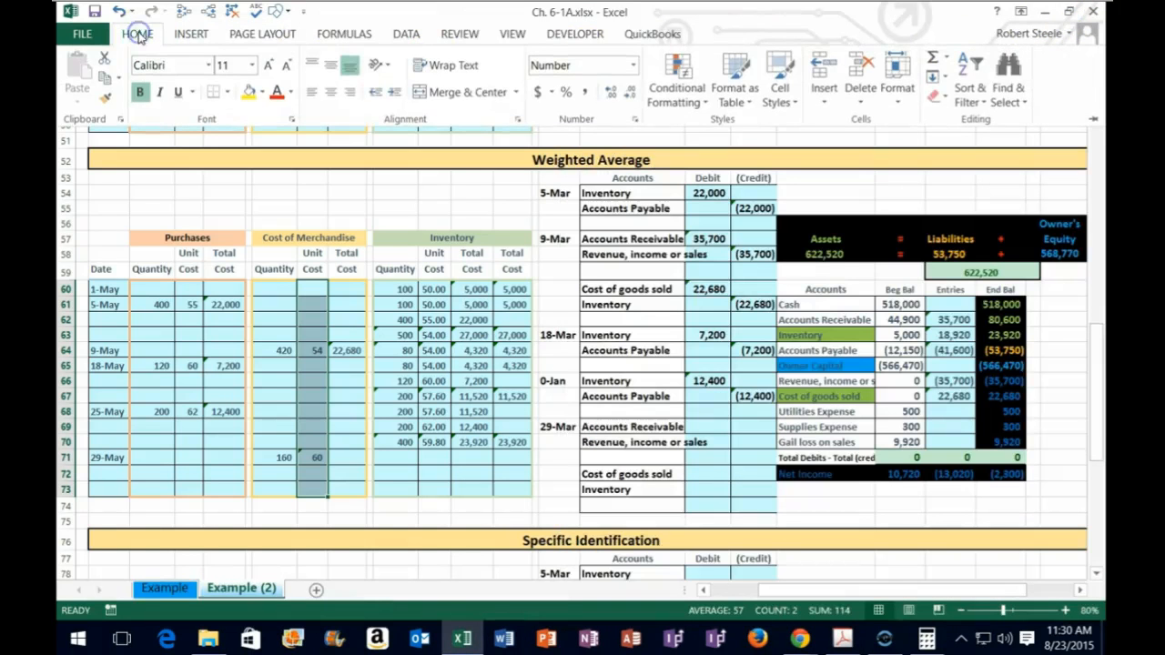
{"action": "left_click", "coordinate": [610, 98]}
{"action": "left_click", "coordinate": [610, 98]}
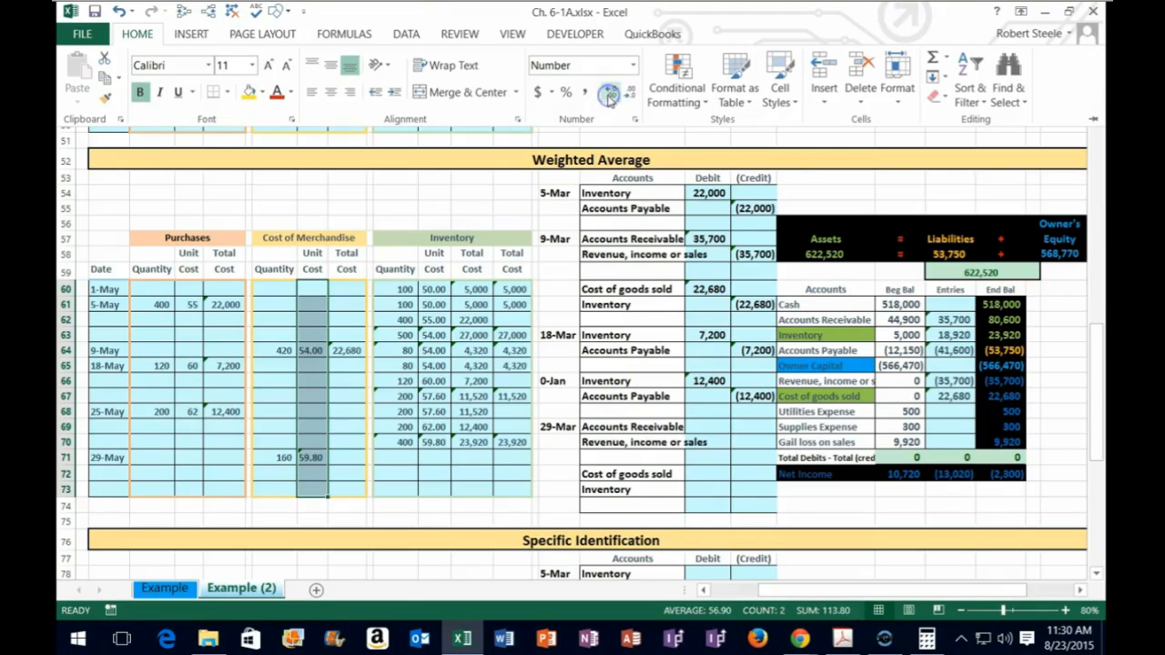
{"action": "left_click", "coordinate": [309, 458]}
{"action": "left_click", "coordinate": [314, 458]}
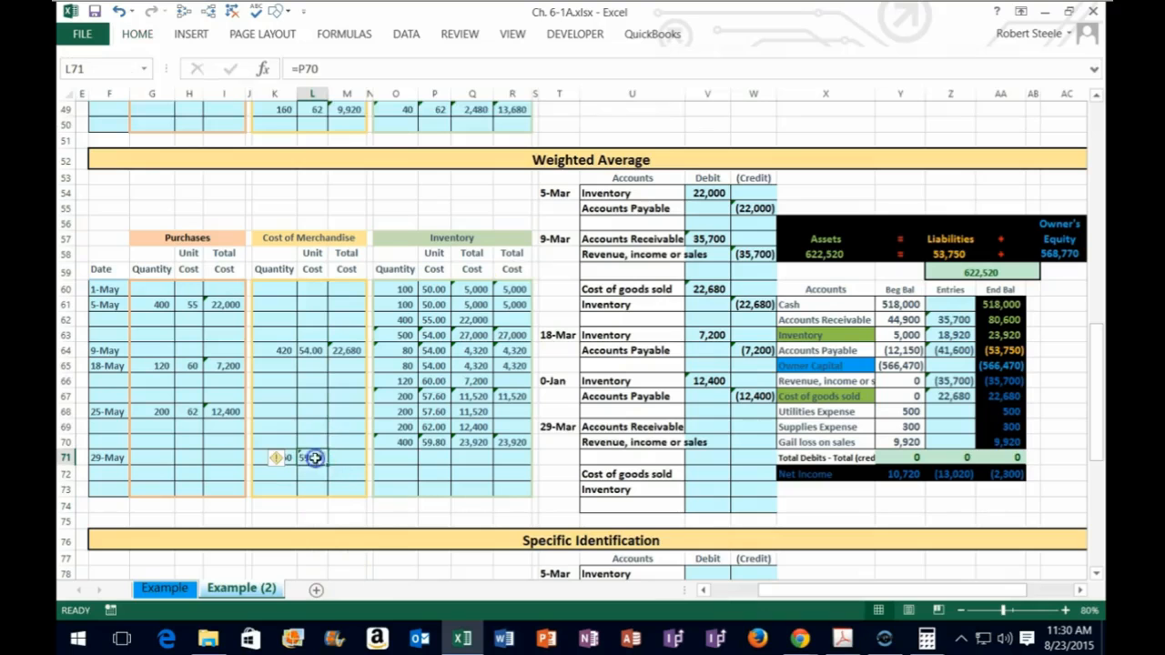
Return the workbook beside the assignment PDF and calculate the 29-May total cost in M71 as K71*L71.
{"action": "left_click_drag", "start_coordinate": [455, 13], "coordinate": [1105, 108]}
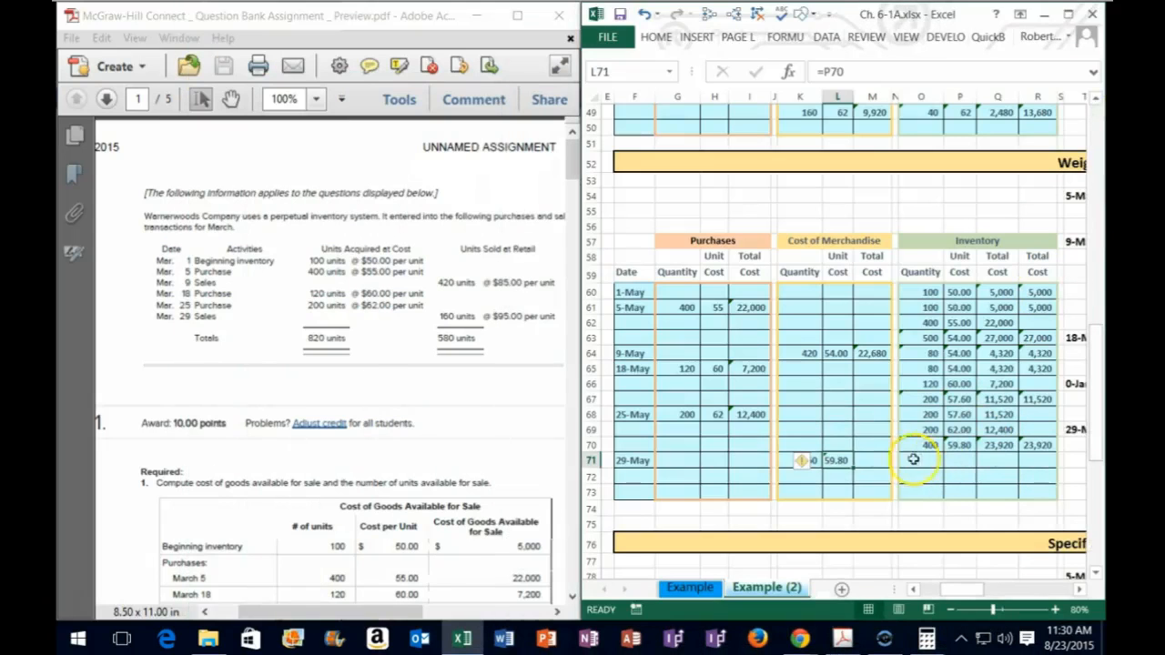
{"action": "left_click", "coordinate": [877, 459]}
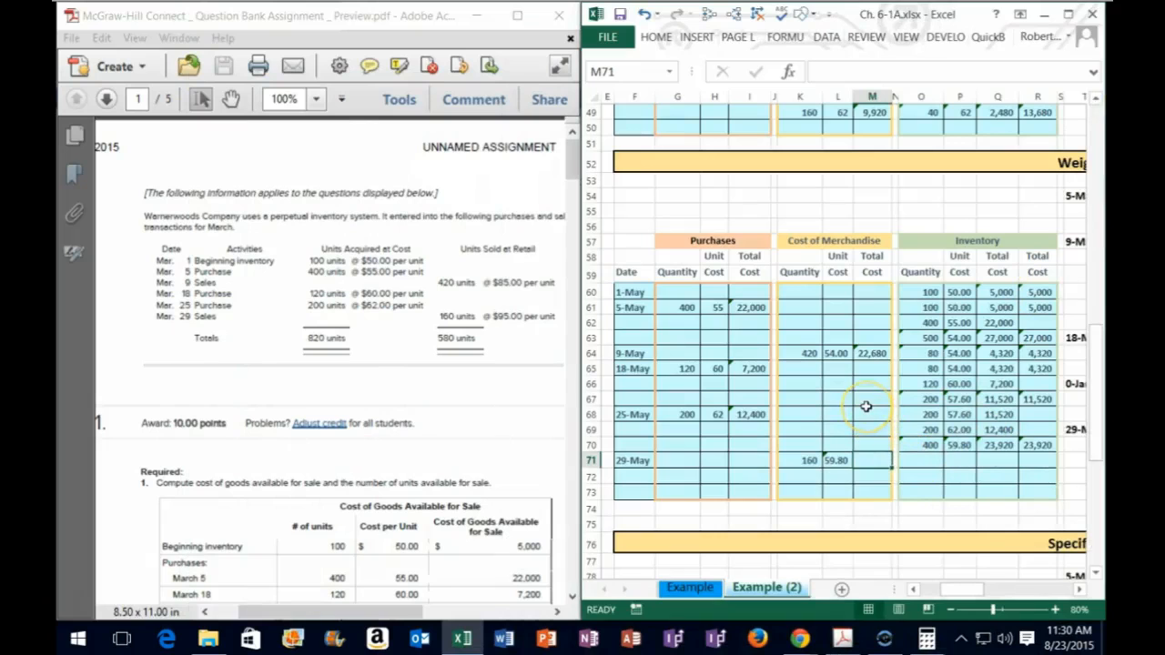
{"action": "type", "text": "="}
{"action": "key", "text": "Left"}
{"action": "key", "text": "Left"}
{"action": "type", "text": "*"}
{"action": "key", "text": "Left"}
{"action": "key", "text": "Return"}
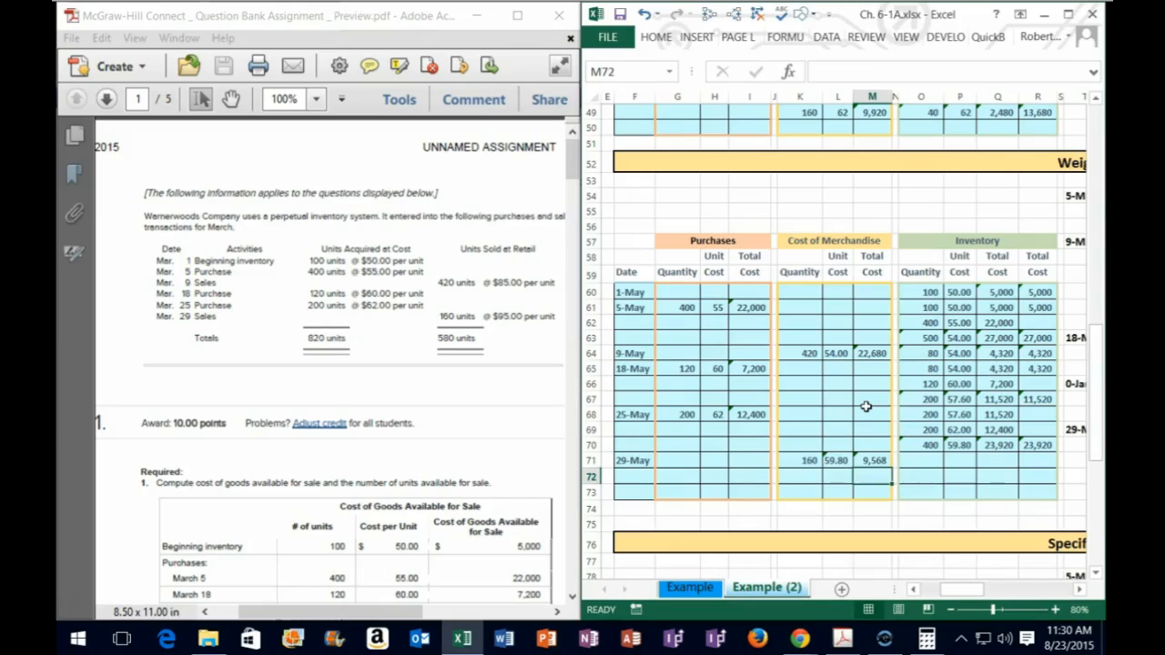
Calculate the remaining inventory quantity in O71 with the formula =O70-K71.
{"action": "key", "text": "Up"}
{"action": "key", "text": "Right"}
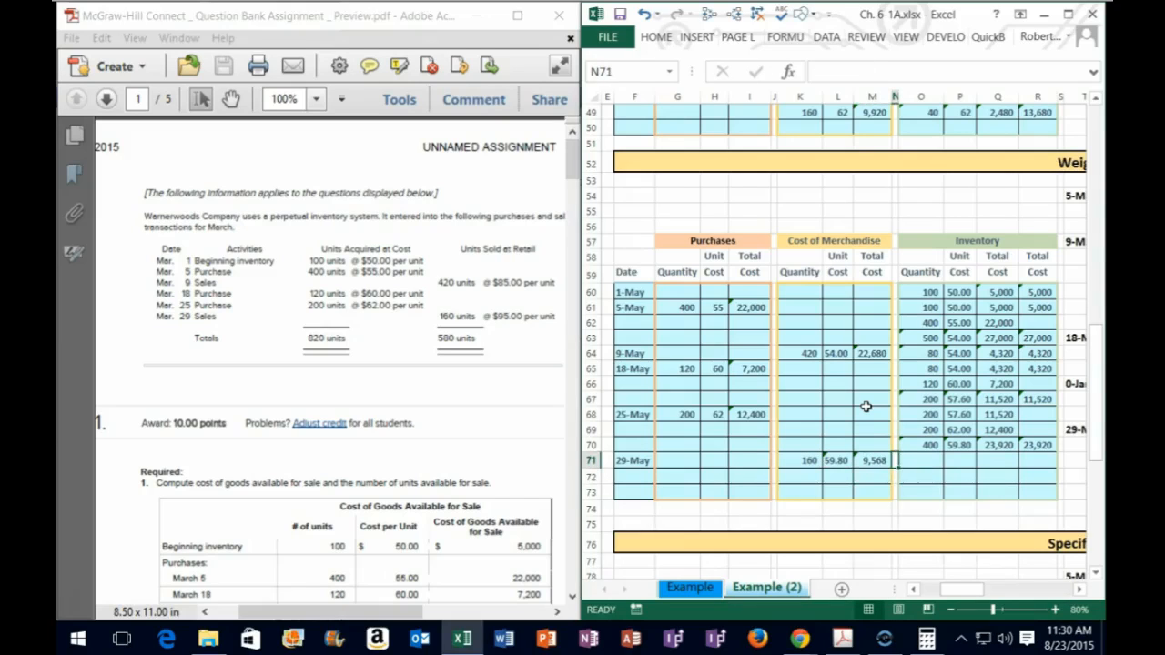
{"action": "left_click_drag", "start_coordinate": [924, 445], "coordinate": [1037, 445]}
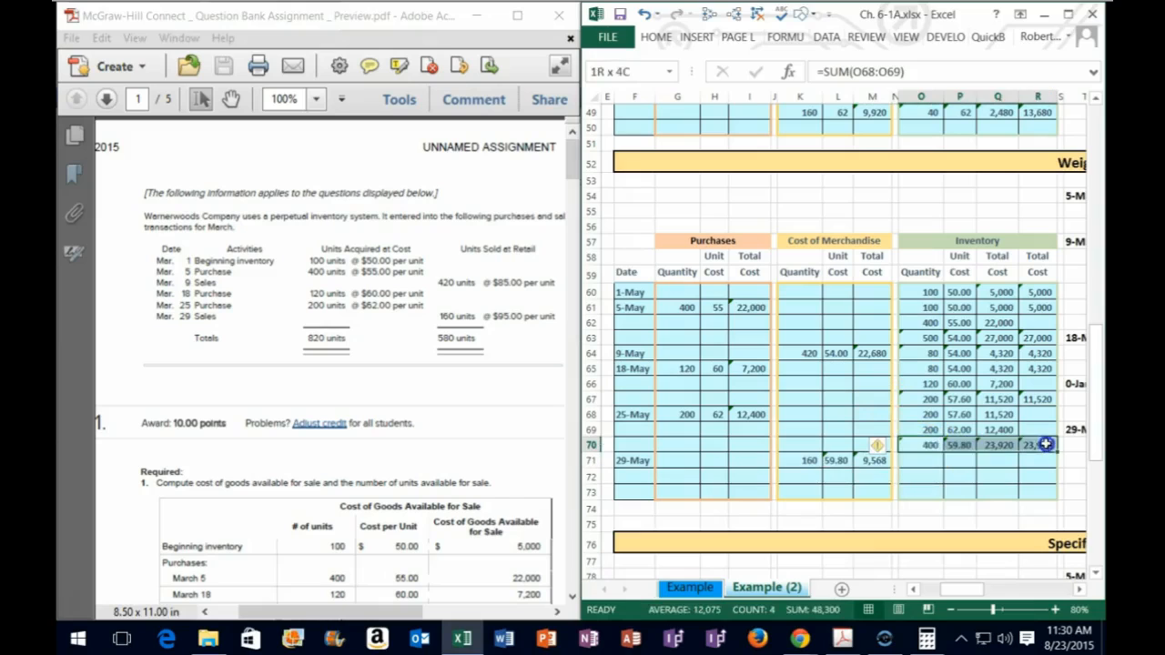
{"action": "left_click", "coordinate": [916, 446]}
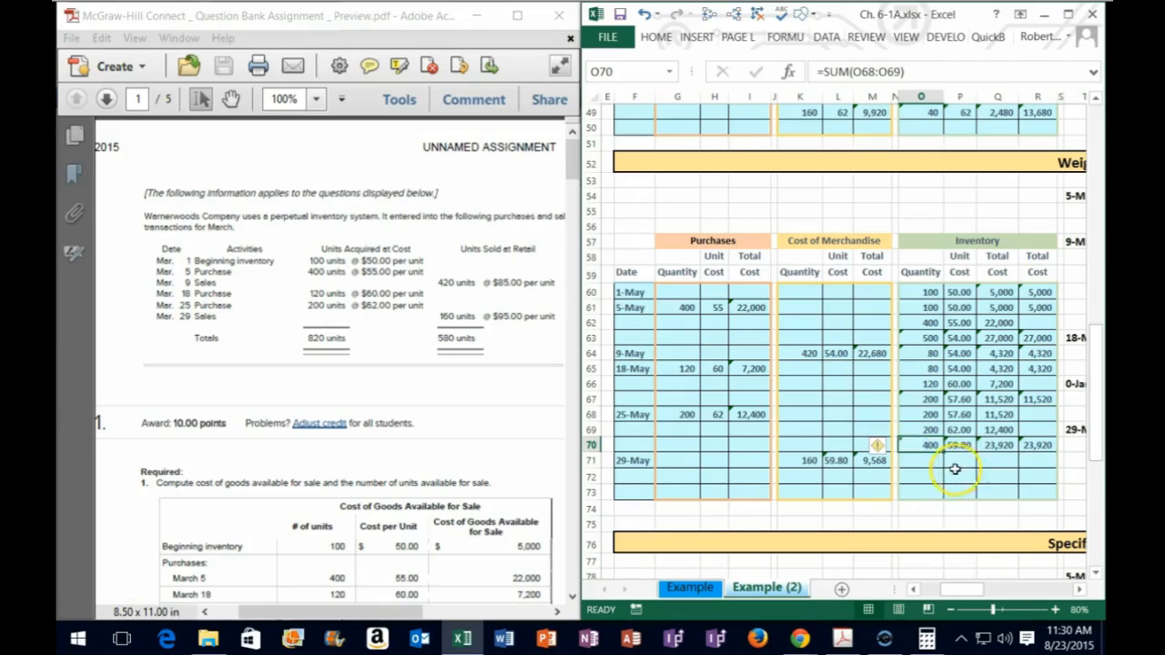
{"action": "left_click", "coordinate": [915, 461]}
{"action": "left_click", "coordinate": [806, 461]}
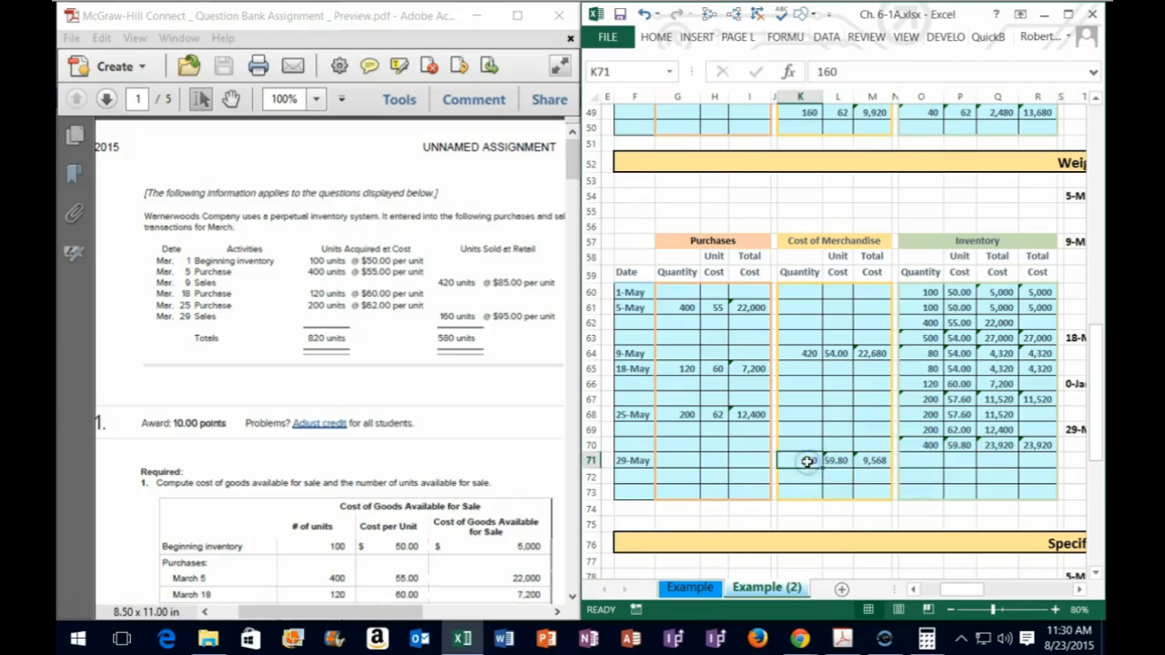
{"action": "left_click", "coordinate": [907, 460]}
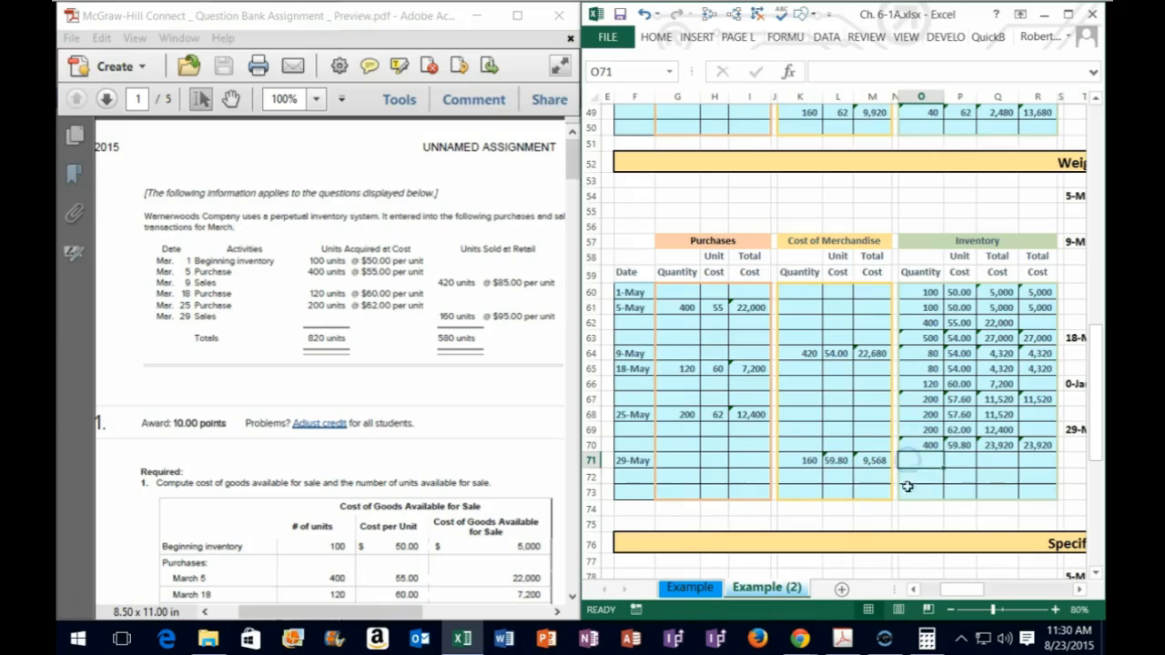
{"action": "type", "text": "="}
{"action": "key", "text": "Up"}
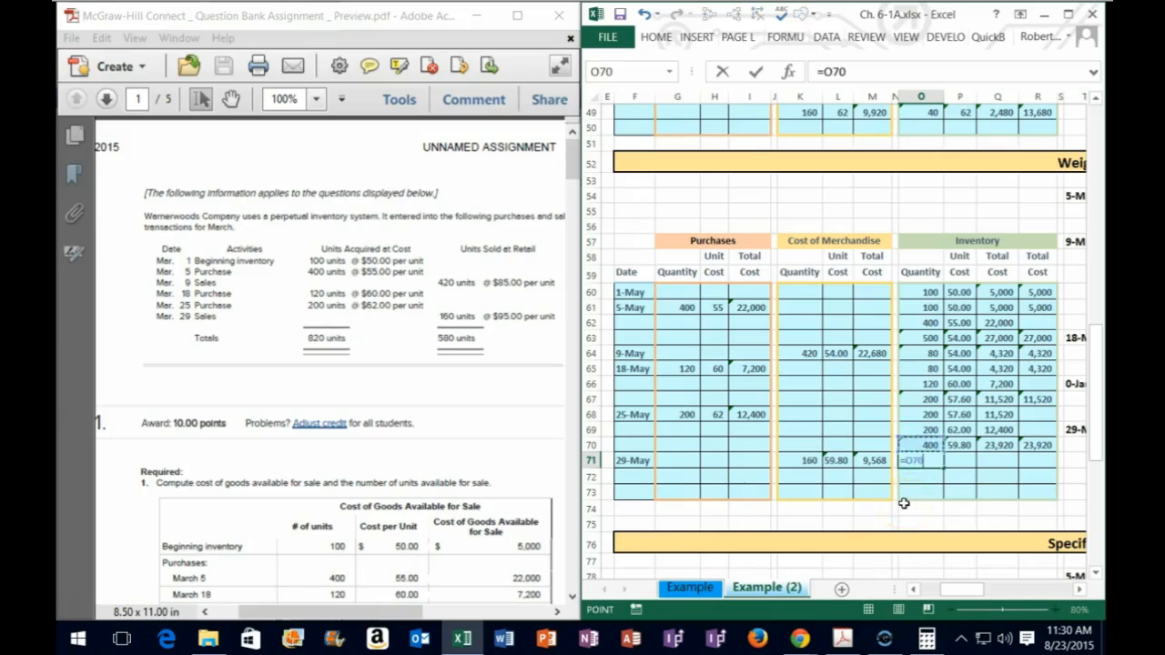
{"action": "left_click", "coordinate": [805, 462]}
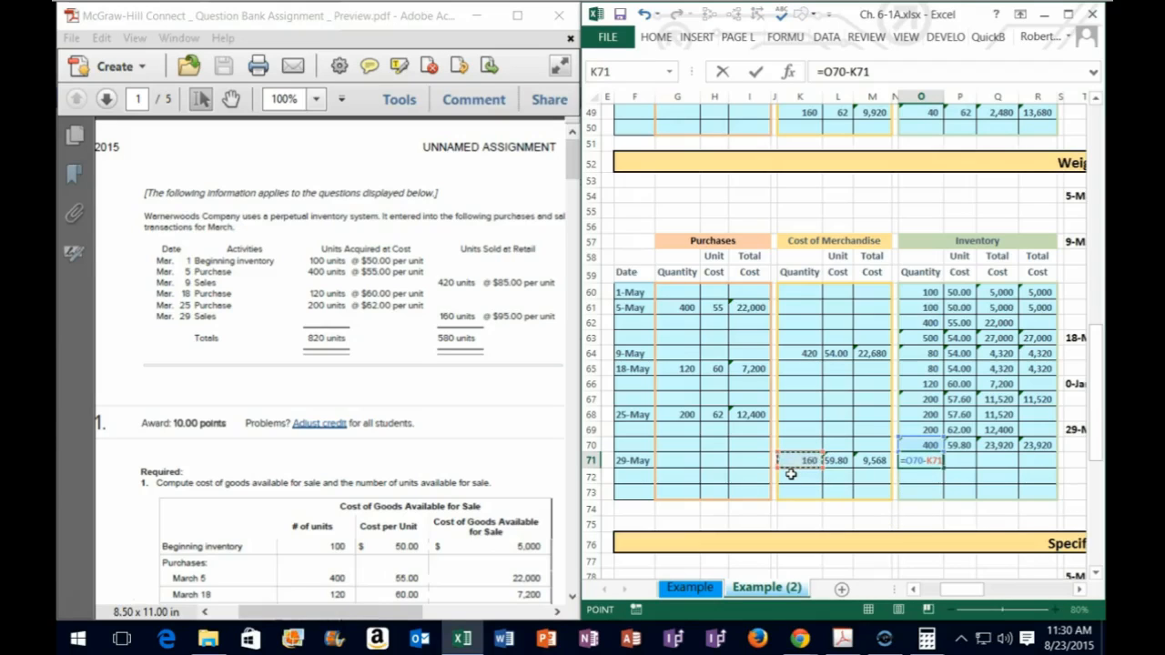
{"action": "key", "text": "Return"}
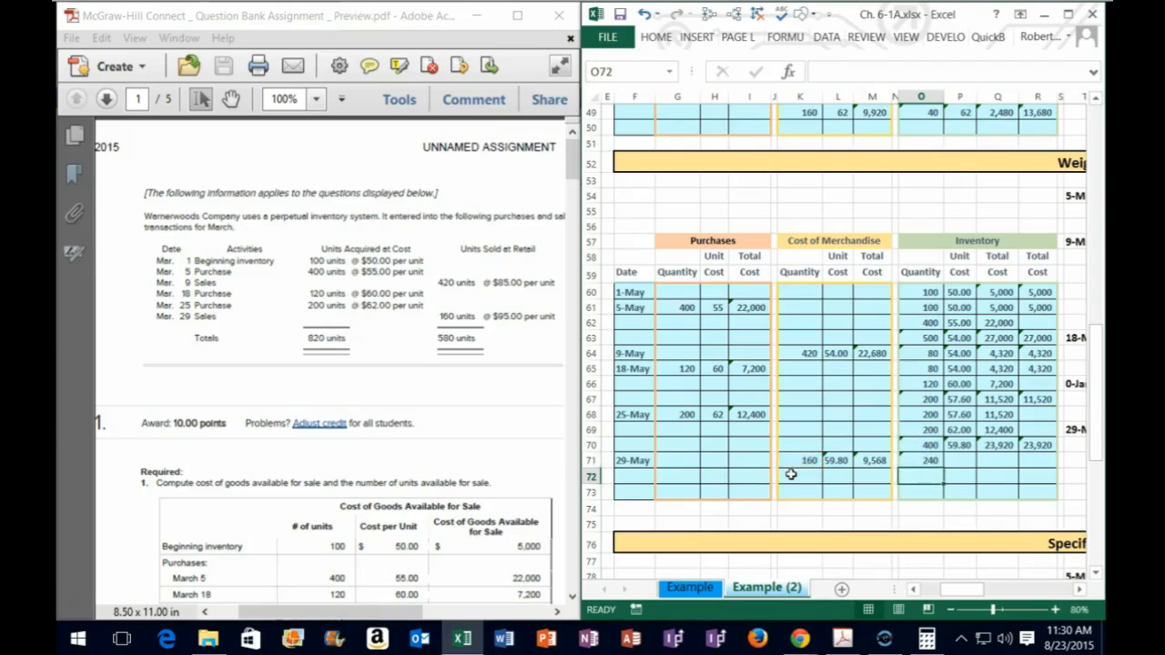
Carry the average unit cost from P70 into the 29-May inventory unit cost in P71.
{"action": "key", "text": "Up"}
{"action": "key", "text": "Right"}
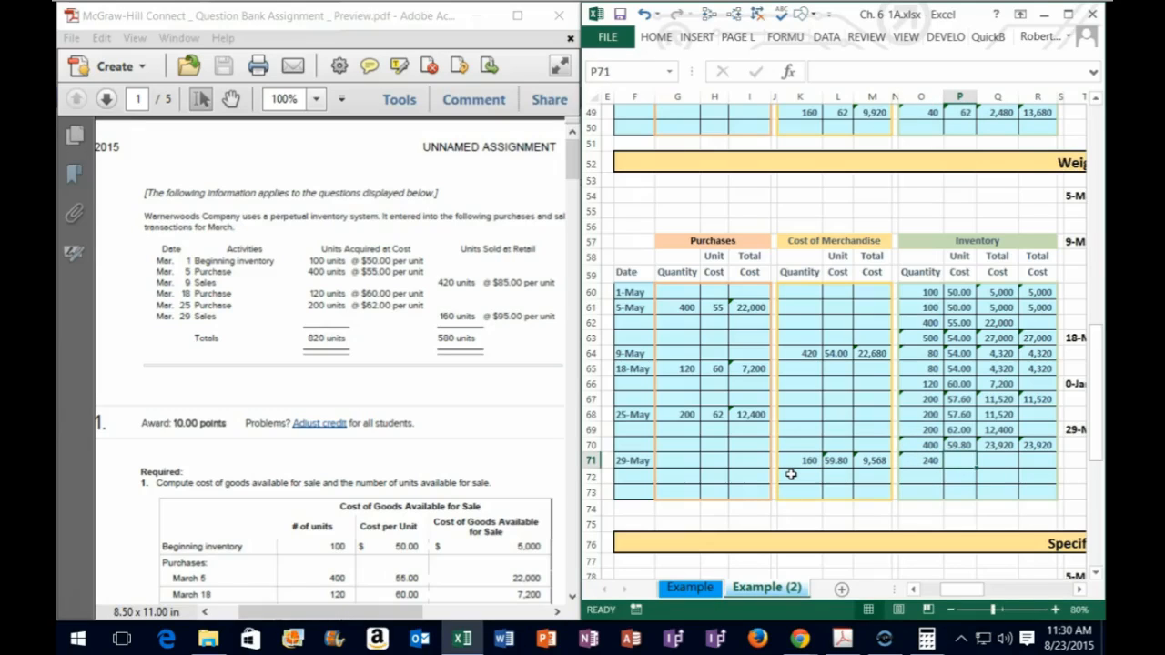
{"action": "type", "text": "+"}
{"action": "key", "text": "Up"}
{"action": "key", "text": "Tab"}
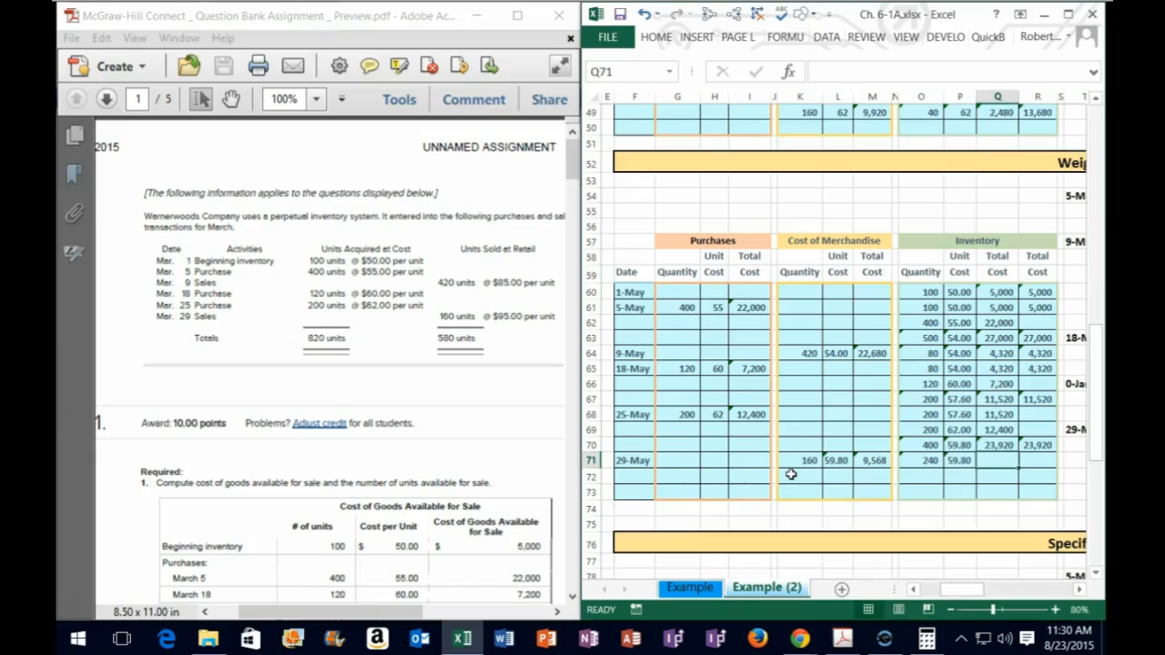
Calculate the 29-May inventory total cost in Q71 with the formula =O71*P71.
{"action": "type", "text": "="}
{"action": "key", "text": "Left"}
{"action": "key", "text": "Left"}
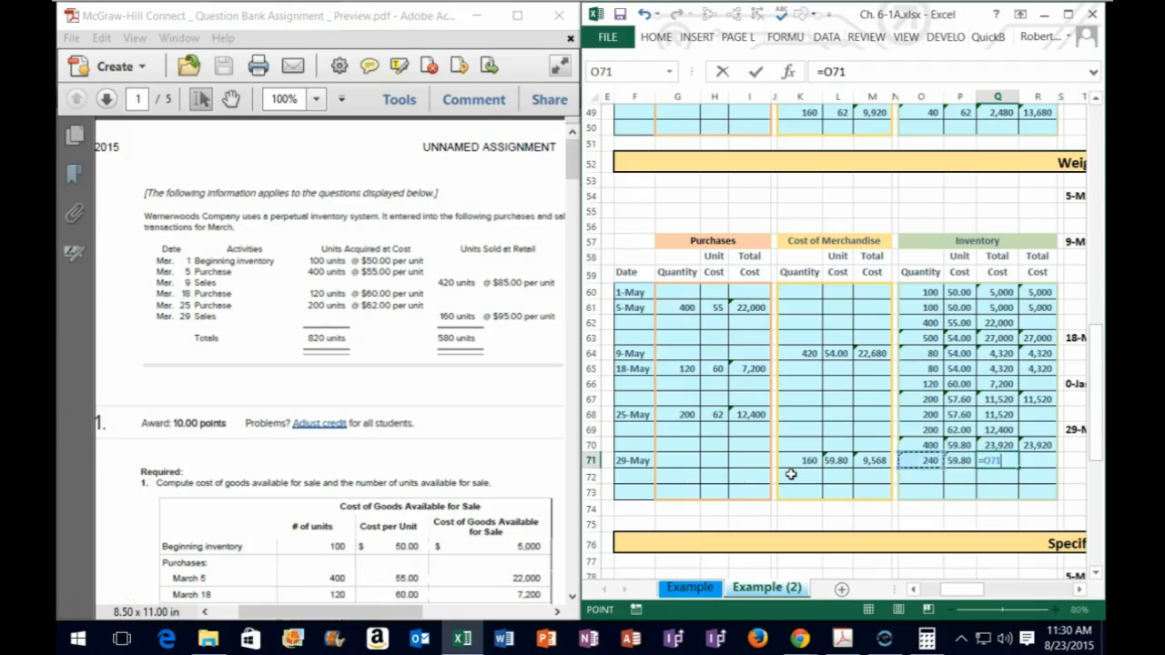
{"action": "type", "text": "*"}
{"action": "key", "text": "Left"}
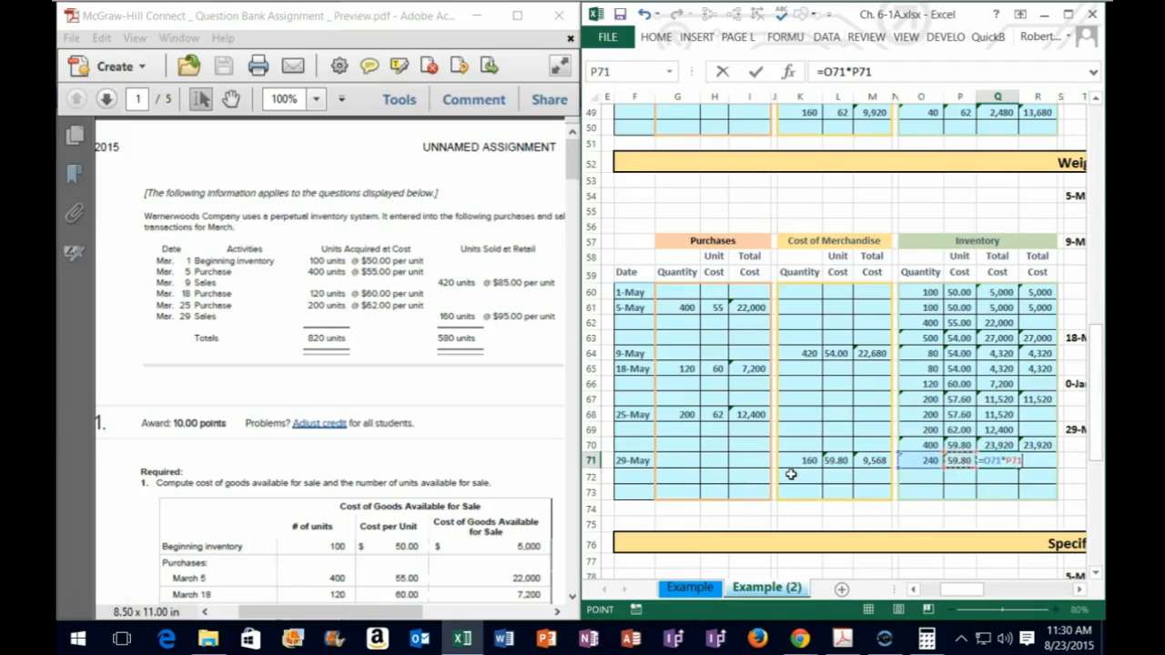
{"action": "key", "text": "Tab"}
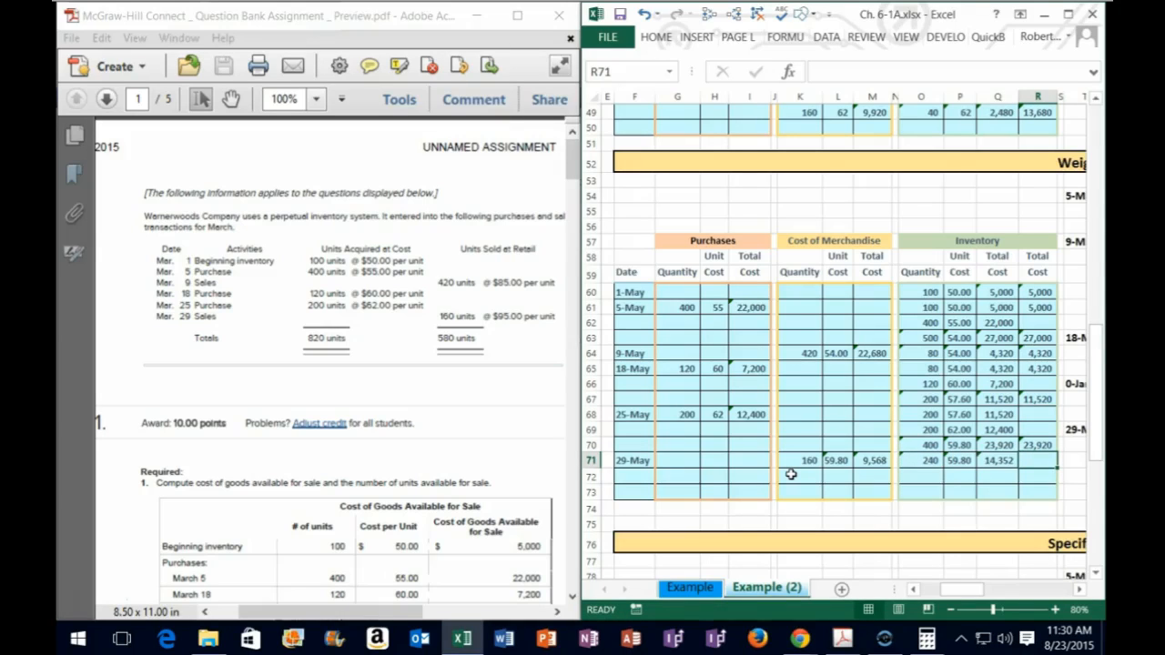
Link the final total cost in R71 to Q71.
{"action": "type", "text": "+"}
{"action": "key", "text": "Left"}
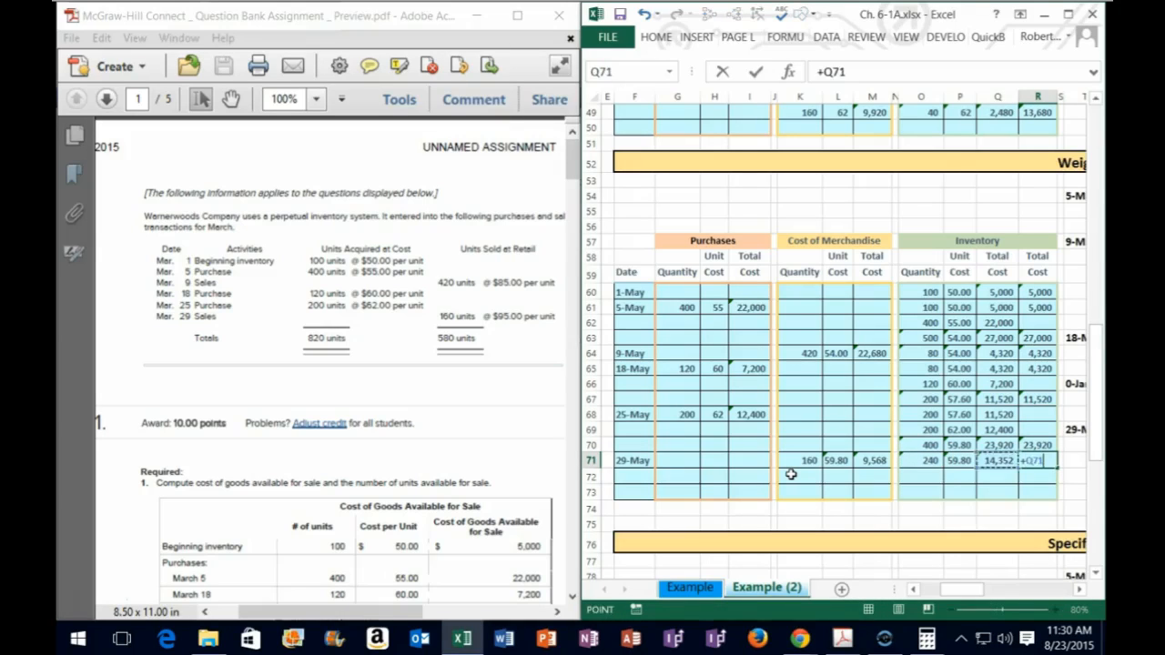
{"action": "key", "text": "Return"}
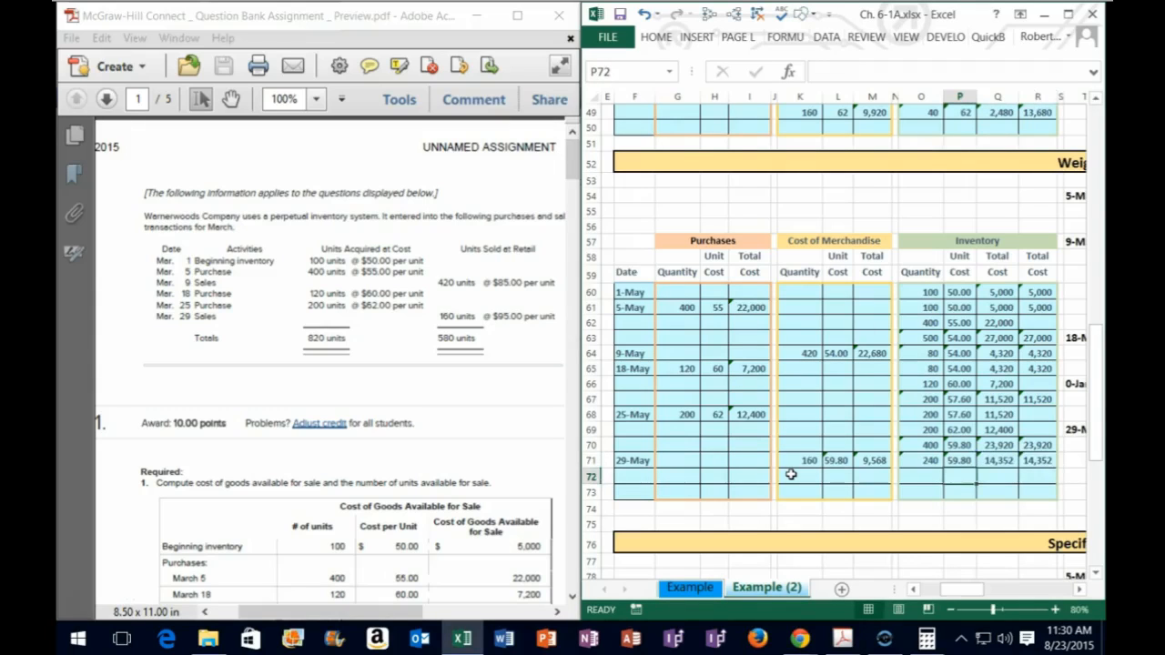
Replace the formula for the final inventory total cost in R71 with =O71*P71.
{"action": "key", "text": "Up"}
{"action": "key", "text": "Right"}
{"action": "key", "text": "Right"}
{"action": "key", "text": "Delete"}
{"action": "type", "text": "="}
{"action": "key", "text": "Left"}
{"action": "key", "text": "Left"}
{"action": "key", "text": "Left"}
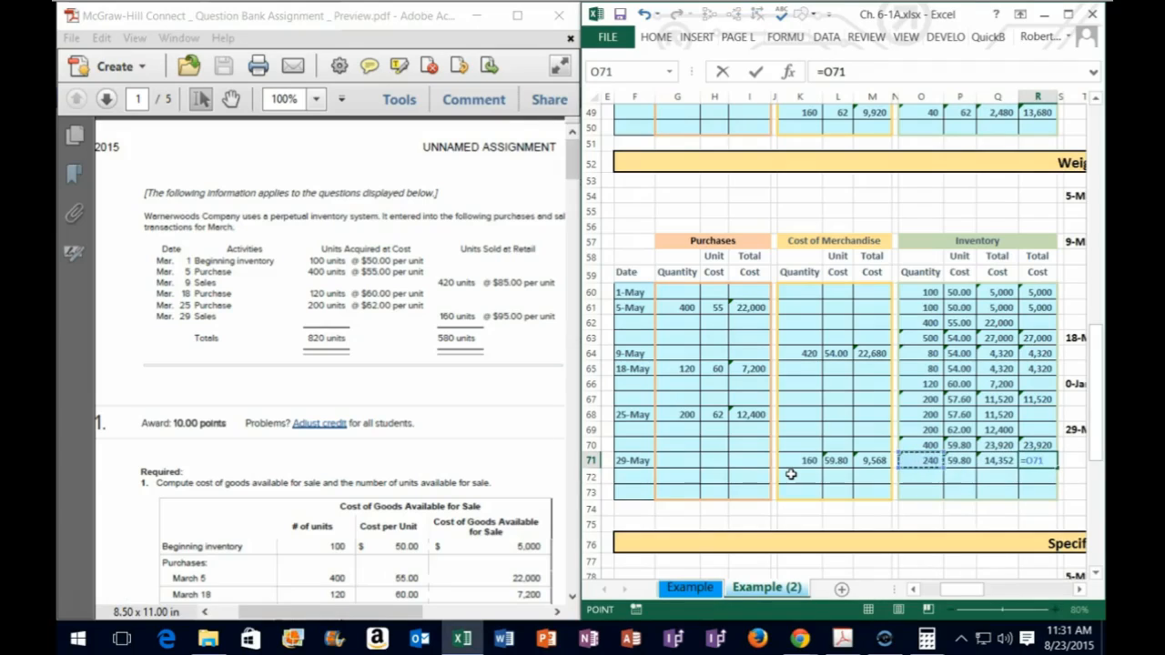
{"action": "type", "text": "*"}
{"action": "key", "text": "Left"}
{"action": "key", "text": "Left"}
{"action": "key", "text": "Return"}
{"action": "key", "text": "Up"}
{"action": "key", "text": "Left"}
{"action": "key", "text": "Right"}
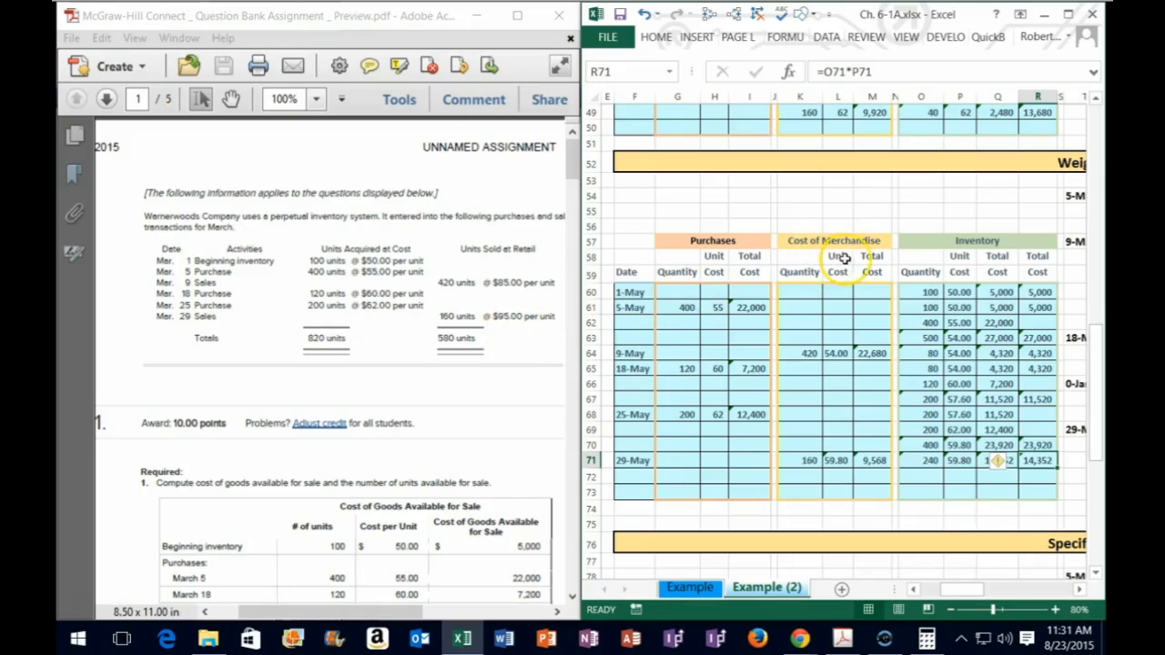
Enter the 29-Mar Accounts Receivable debit in V69 with the formula =160*95.
{"action": "left_click", "coordinate": [1068, 15]}
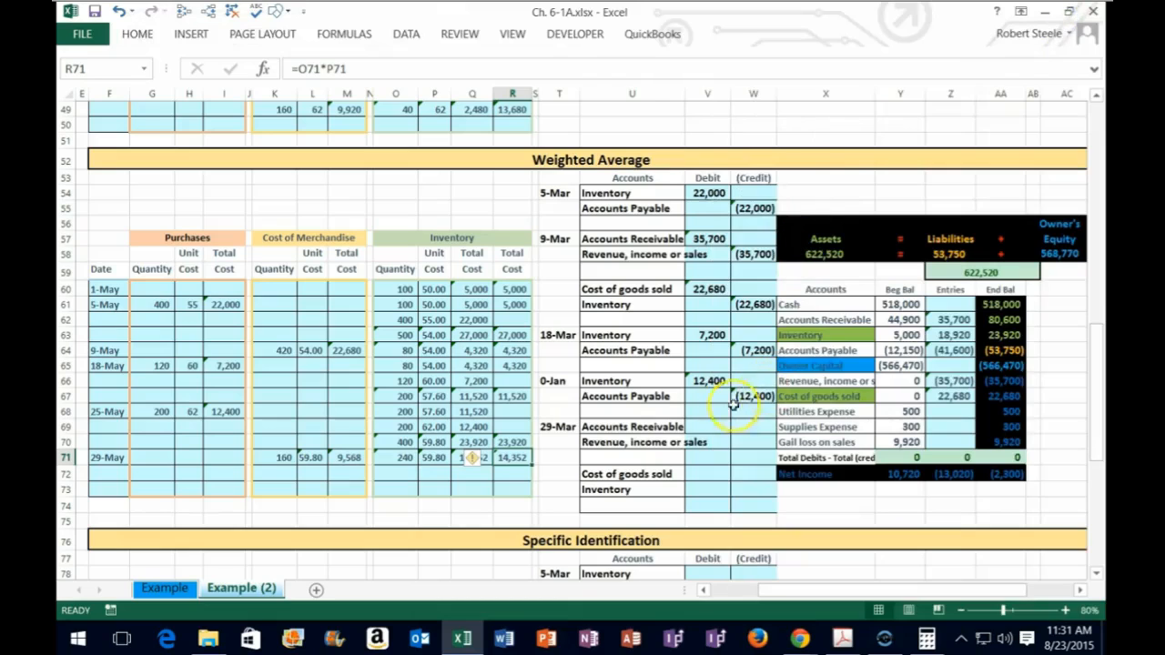
{"action": "left_click", "coordinate": [702, 426]}
{"action": "type", "text": "=16"}
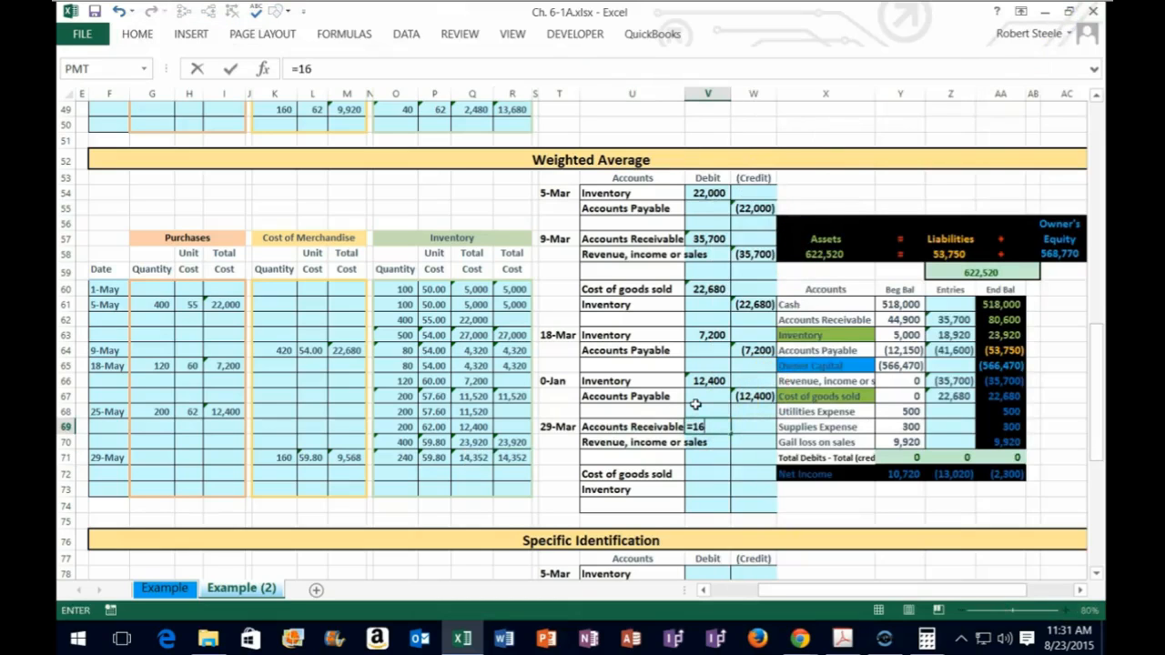
{"action": "type", "text": "0*95"}
{"action": "key", "text": "Return"}
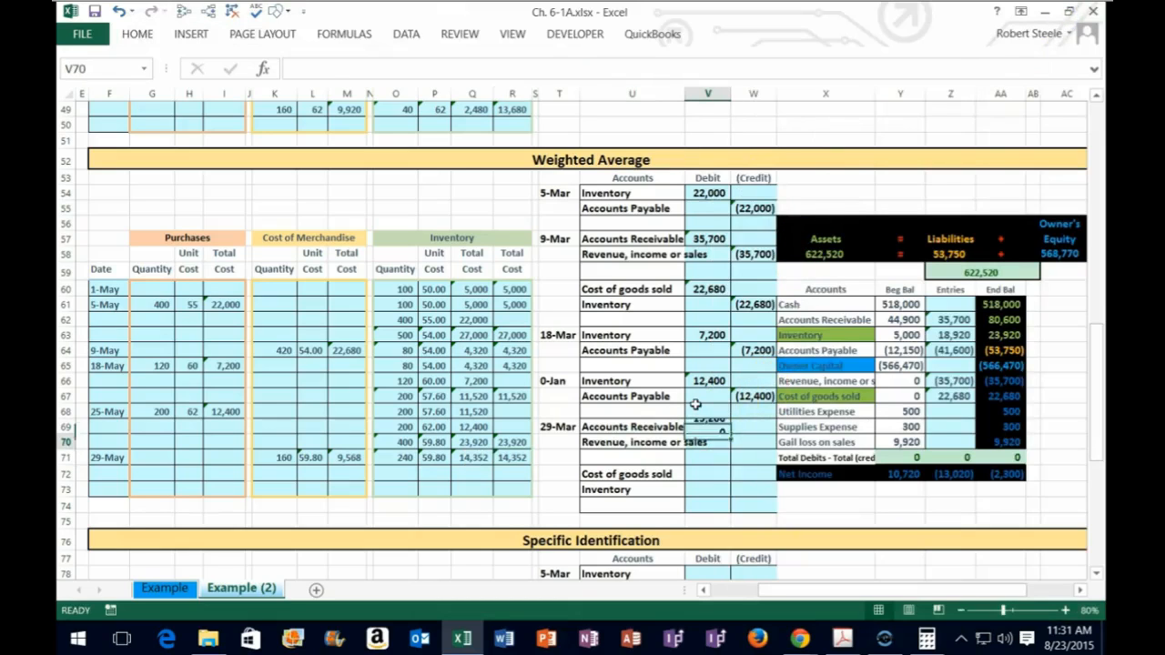
Credit the 29-Mar revenue in W70 with the negative of the receivable debit, =-V69.
{"action": "key", "text": "Right"}
{"action": "type", "text": "=-"}
{"action": "key", "text": "Left"}
{"action": "key", "text": "Up"}
{"action": "key", "text": "Return"}
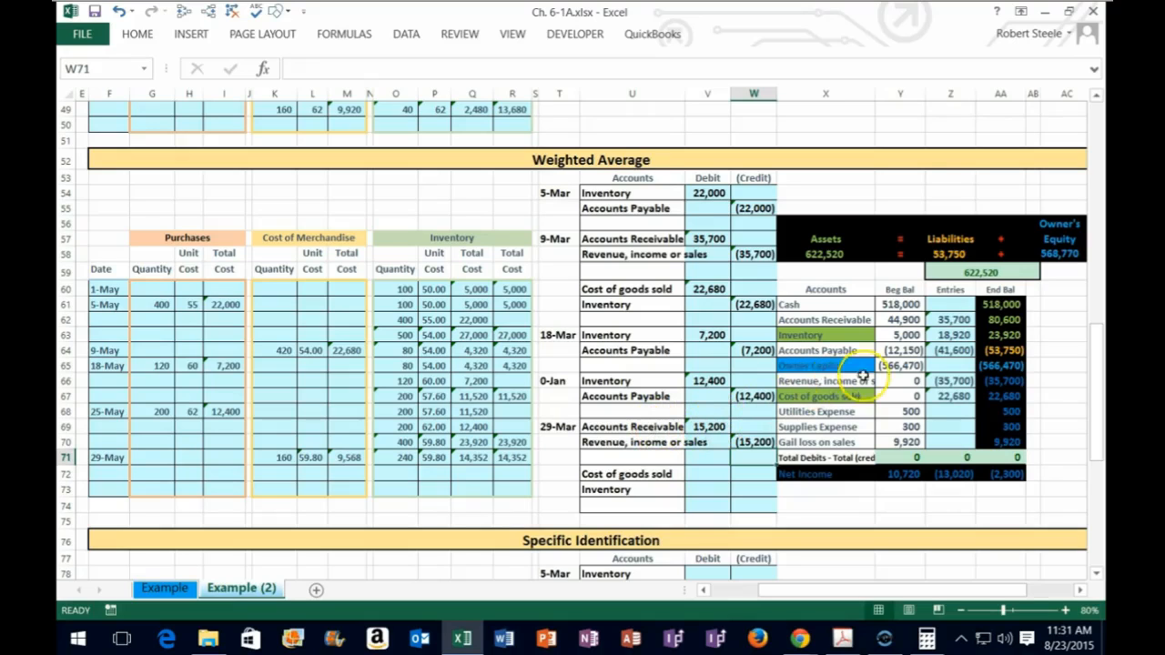
Add the 29-Mar debit to the Accounts Receivable entries in Z62, extending the formula to =V57+V69.
{"action": "double_click", "coordinate": [945, 319]}
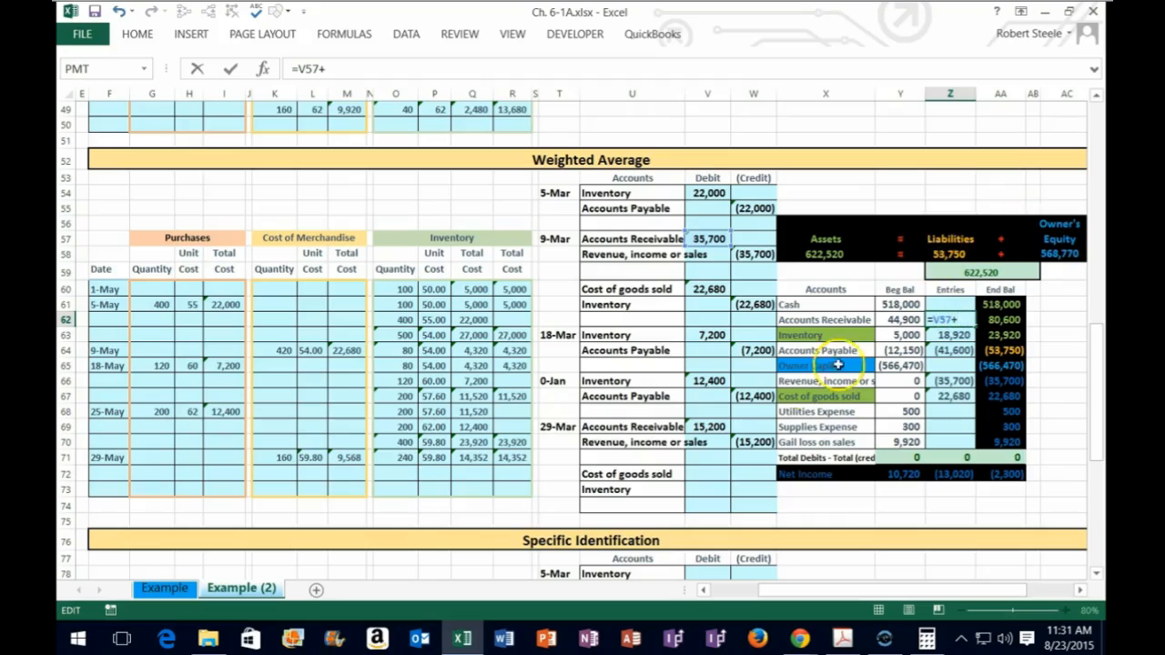
{"action": "left_click", "coordinate": [713, 426]}
{"action": "key", "text": "Return"}
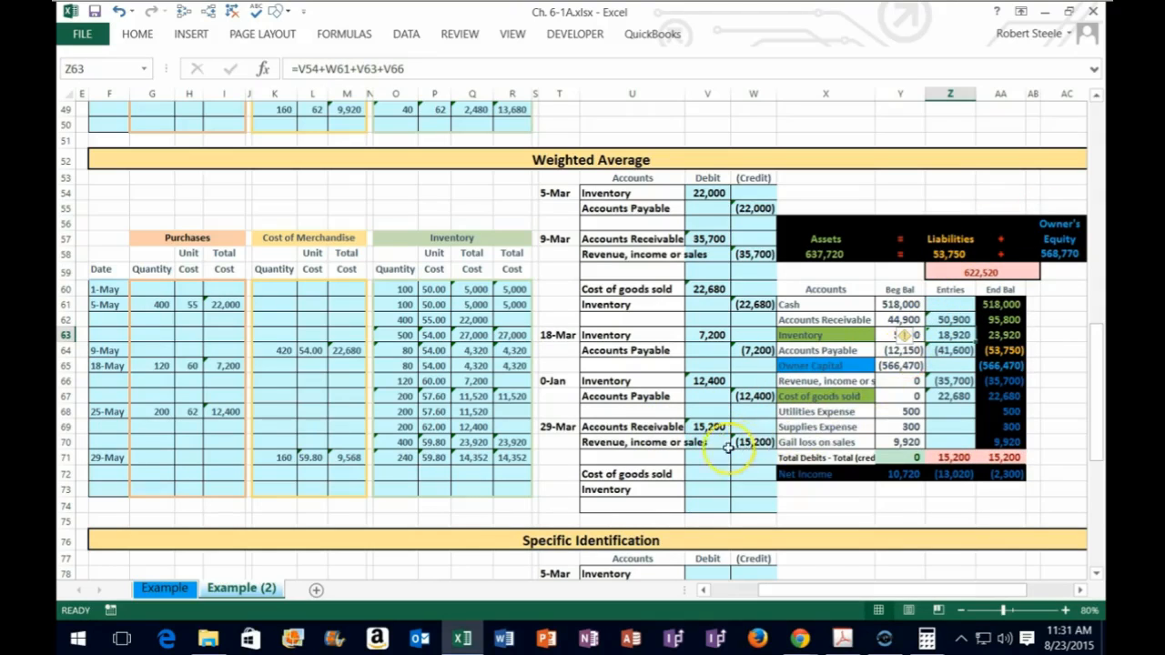
Add the 29-Mar sales credit to the revenue entries in Z66, making the formula =W58+W70.
{"action": "left_click", "coordinate": [939, 381]}
{"action": "type", "text": "=W58"}
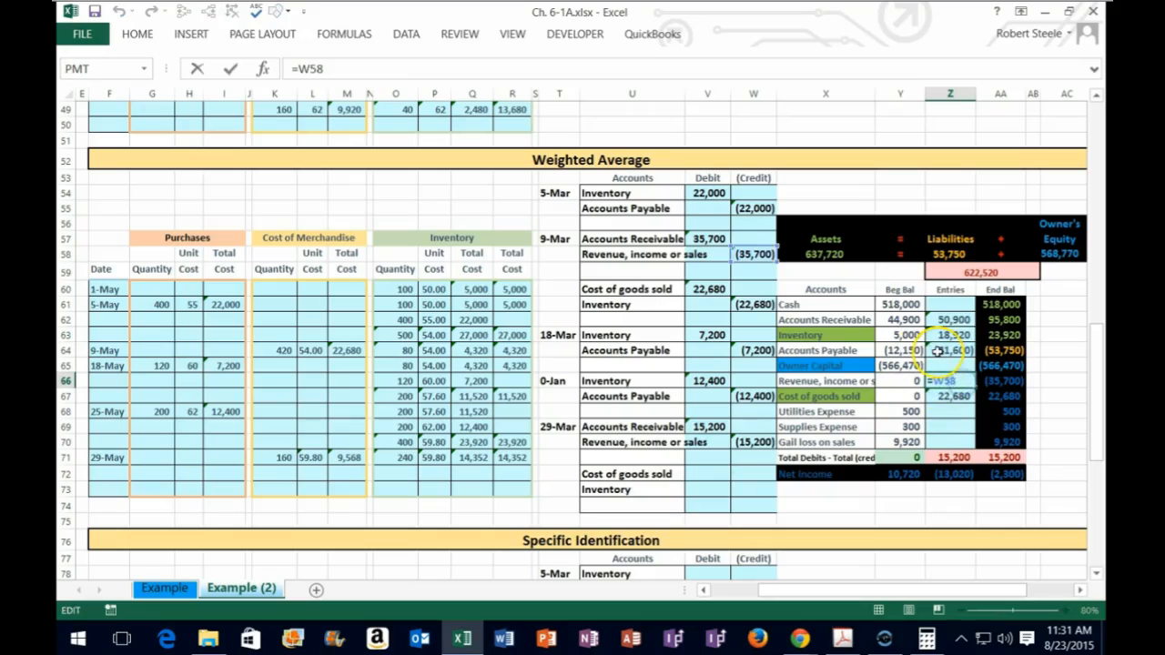
{"action": "type", "text": "+"}
{"action": "left_click", "coordinate": [754, 442]}
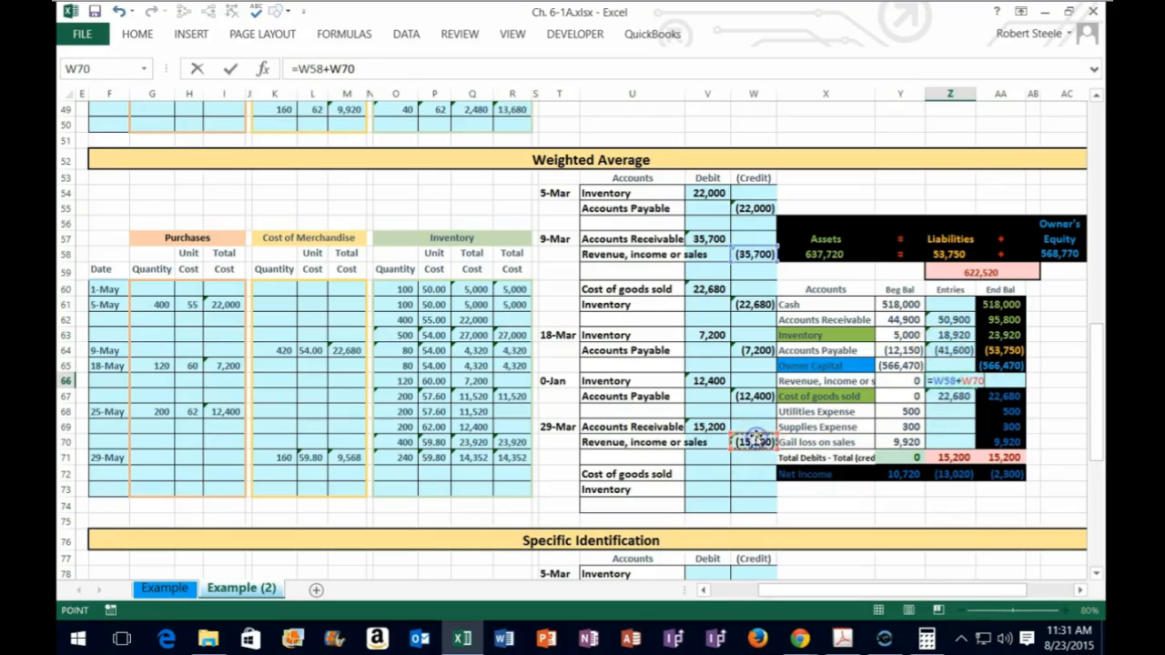
{"action": "key", "text": "Return"}
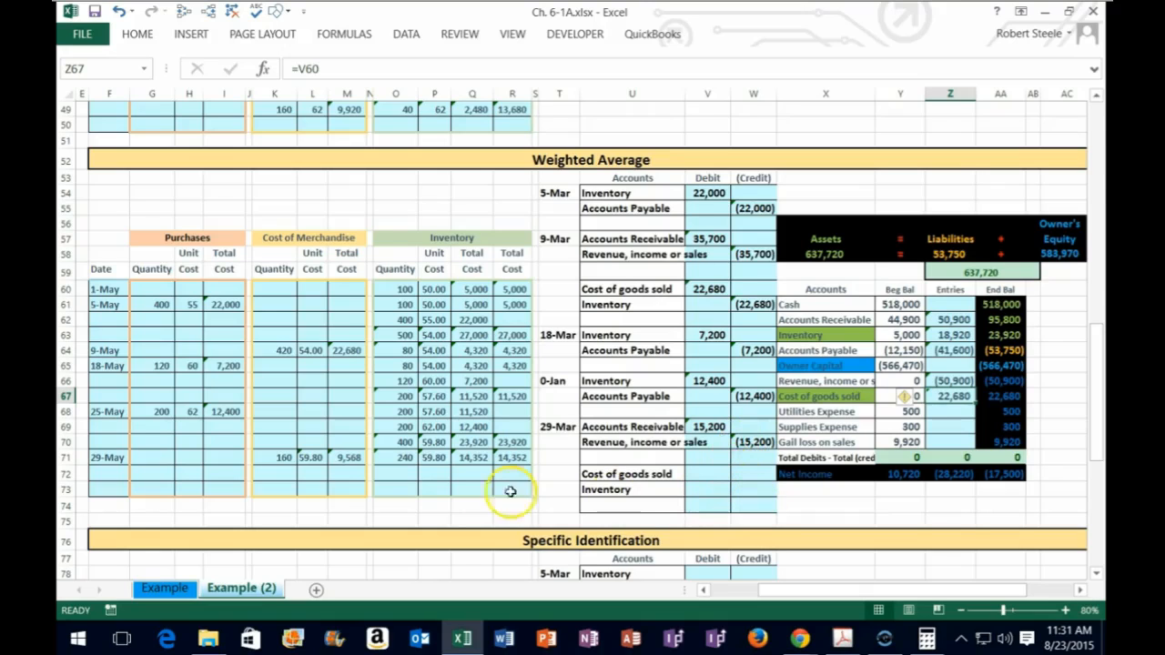
Link the 29-Mar cost of goods sold debit in V72 to the 29-May merchandise total cost in M71.
{"action": "left_click_drag", "start_coordinate": [277, 459], "coordinate": [340, 463]}
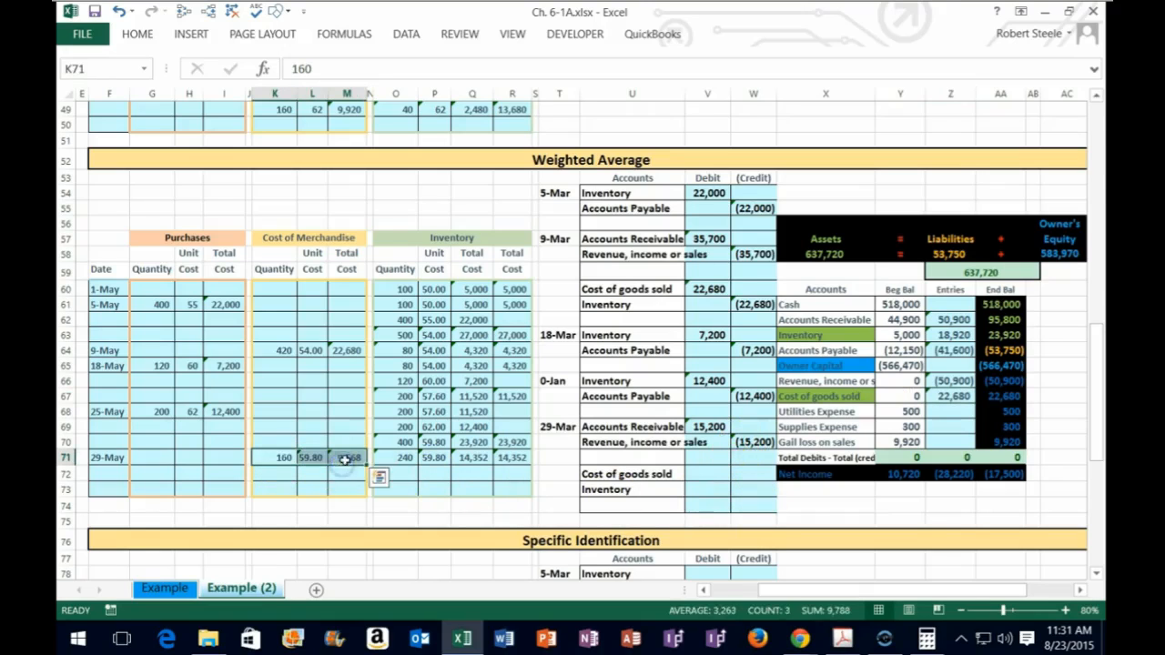
{"action": "left_click", "coordinate": [344, 458]}
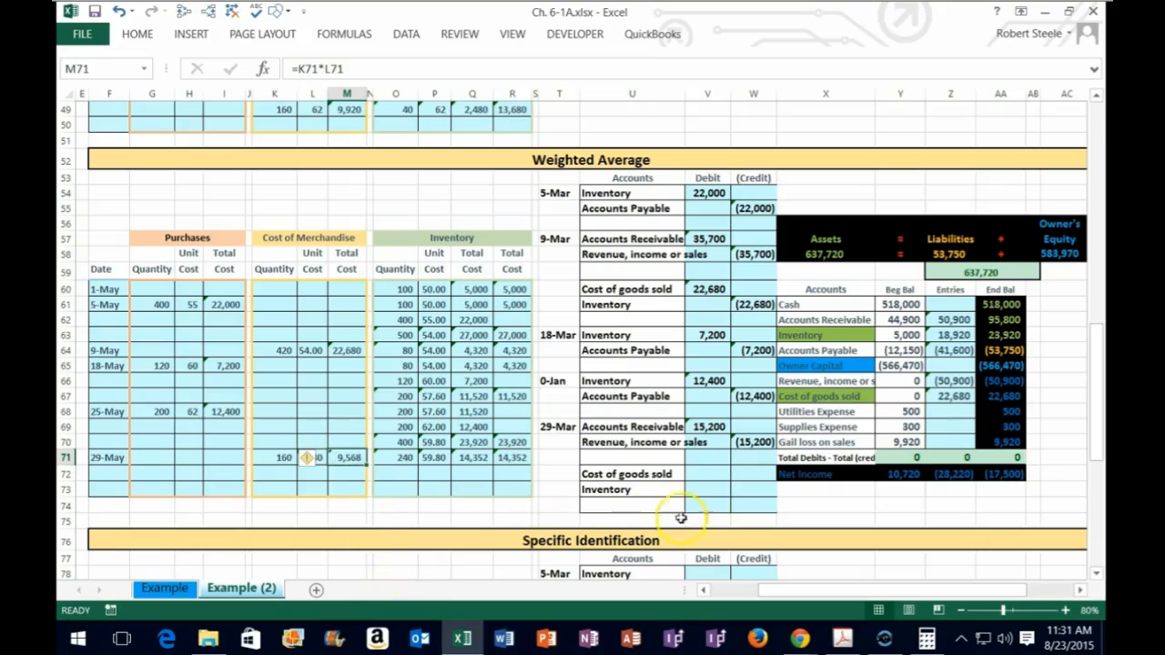
{"action": "left_click", "coordinate": [716, 475]}
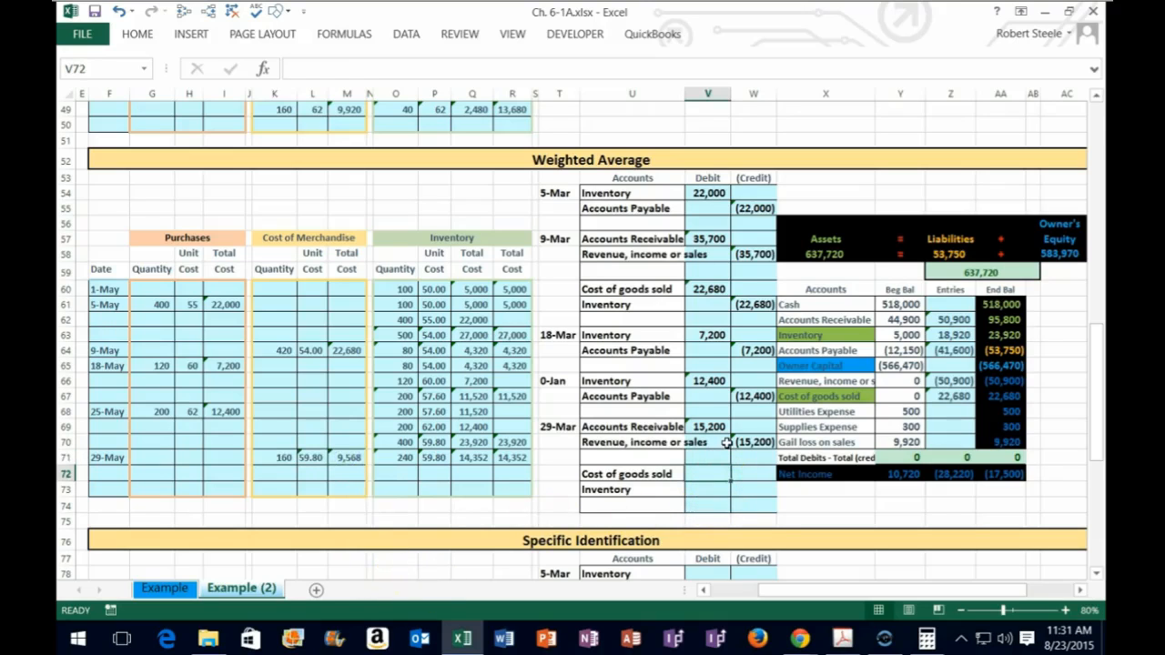
{"action": "type", "text": "="}
{"action": "left_click", "coordinate": [350, 458]}
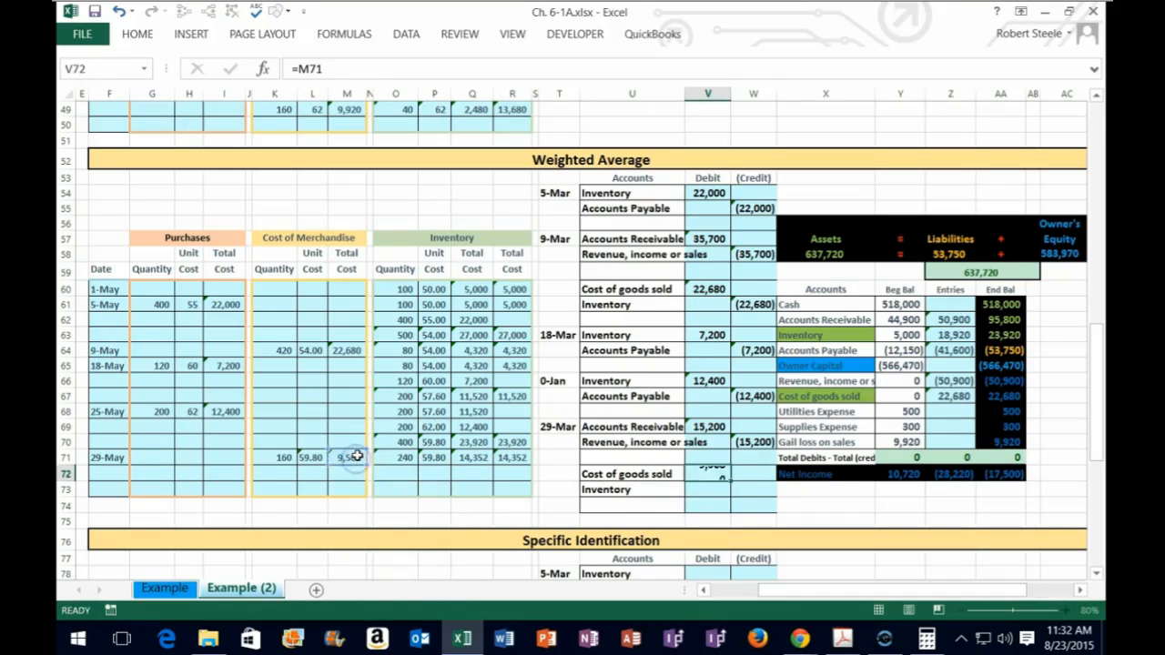
{"action": "key", "text": "Return"}
Credit Inventory in W73 with the negative of the cost of goods sold debit in V72.
{"action": "key", "text": "Right"}
{"action": "type", "text": "-"}
{"action": "key", "text": "Up"}
{"action": "key", "text": "Left"}
{"action": "key", "text": "Return"}
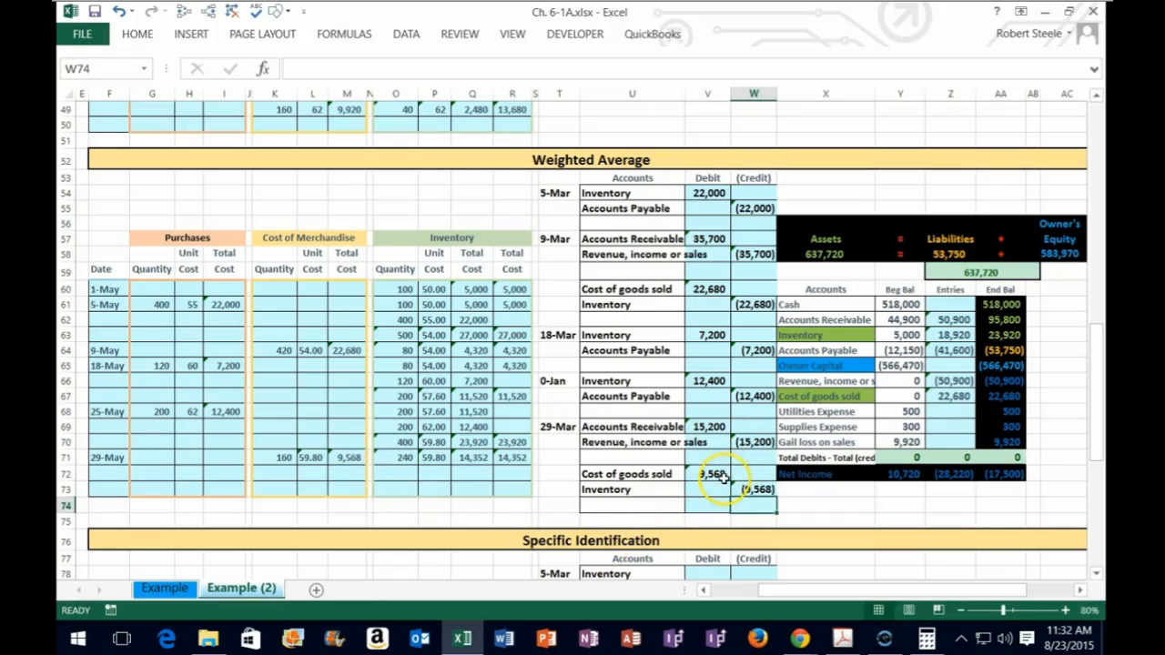
Add the 29-Mar debit to the cost of goods sold entries in Z67, making the formula =V60+V72.
{"action": "left_click", "coordinate": [755, 443]}
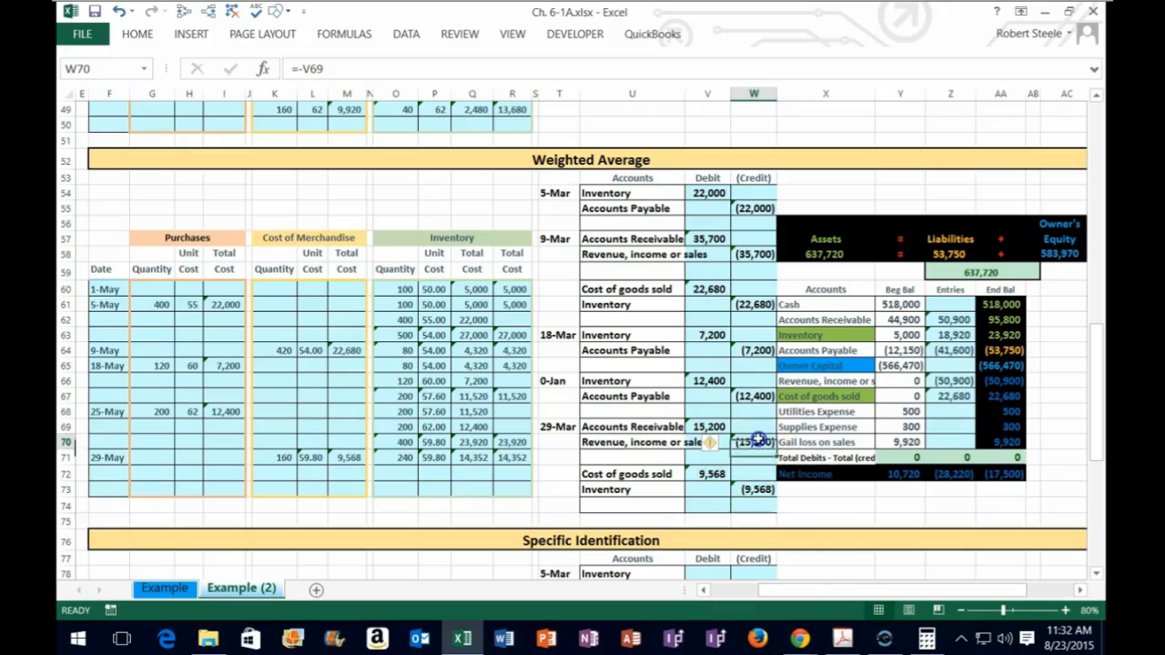
{"action": "left_click", "coordinate": [709, 474]}
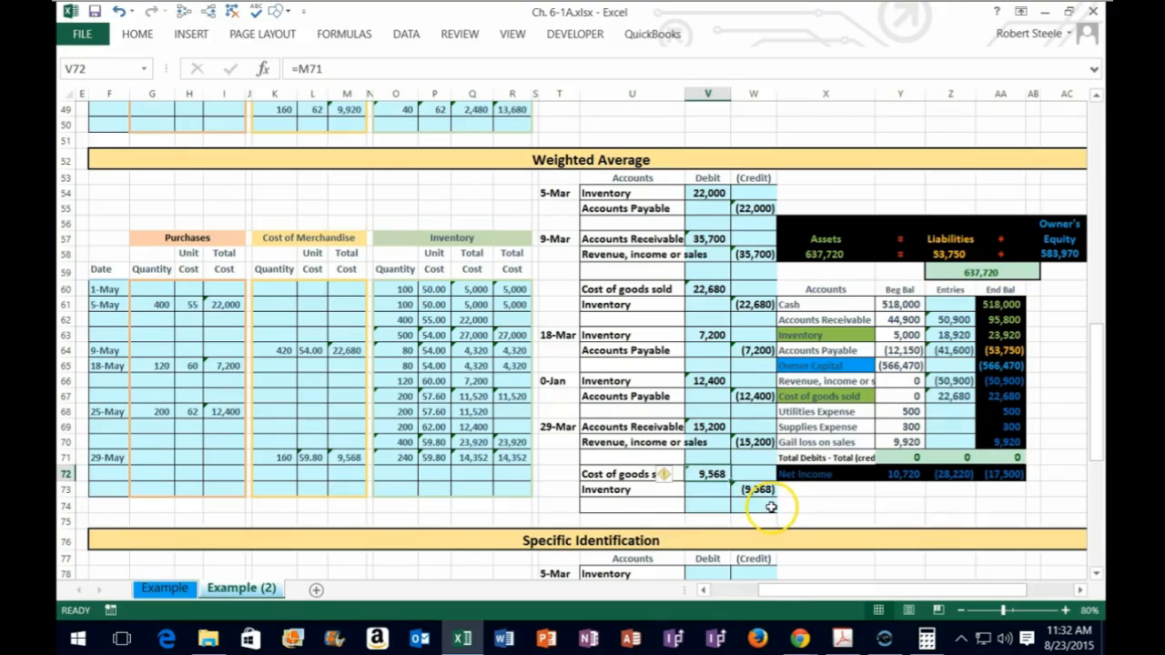
{"action": "left_click", "coordinate": [947, 397]}
{"action": "type", "text": "=V60"}
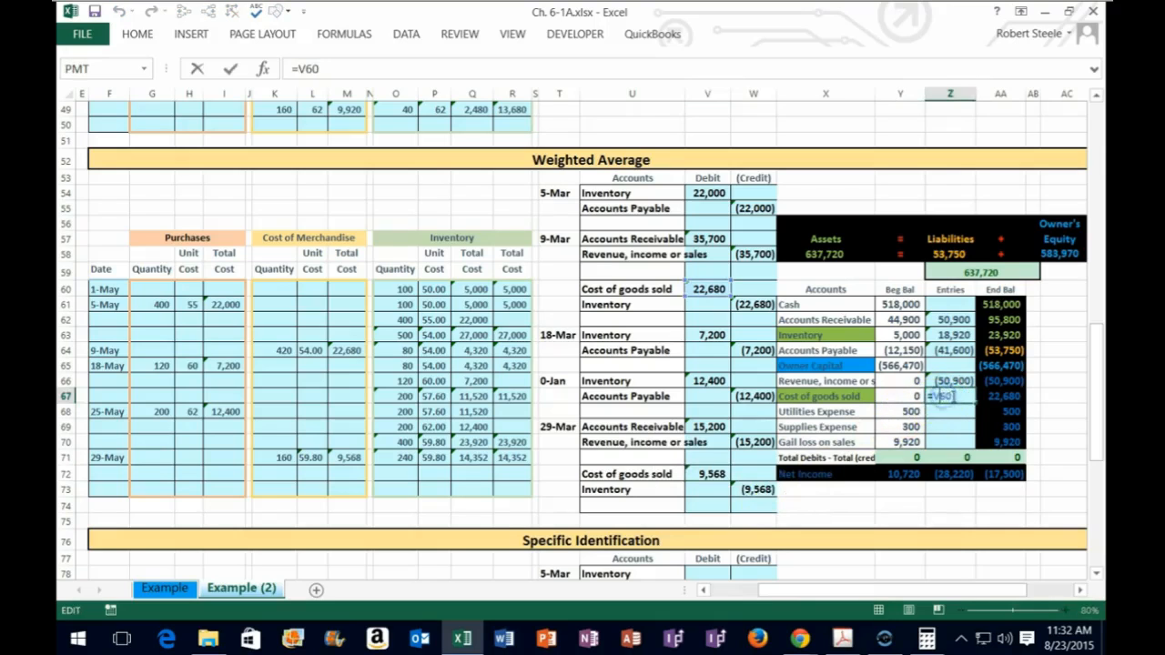
{"action": "type", "text": "+"}
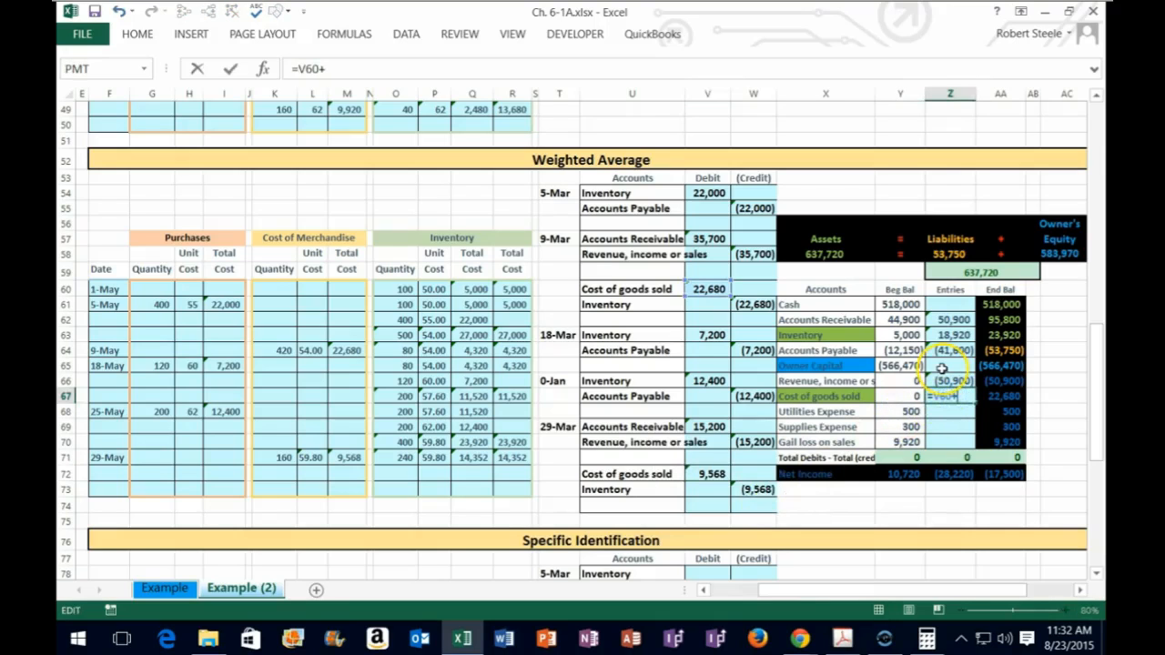
{"action": "left_click", "coordinate": [711, 474]}
{"action": "key", "text": "Return"}
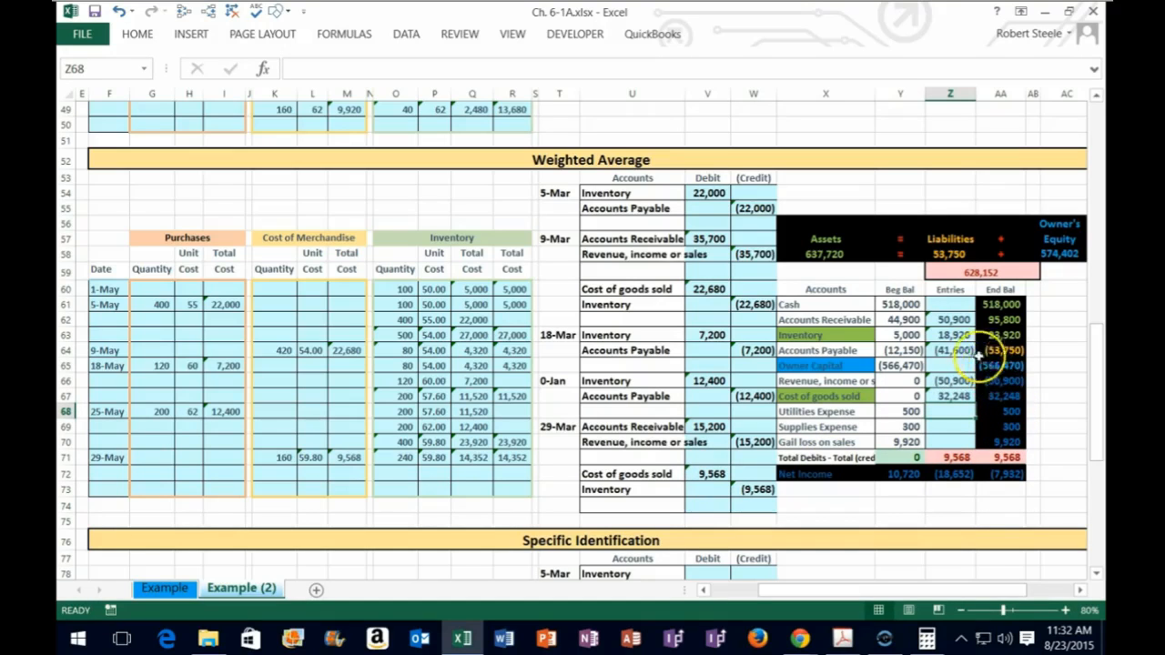
Add the 29-Mar inventory credit to the Inventory entries in Z63, making the formula =V54+W61+V63+V66+W73.
{"action": "double_click", "coordinate": [952, 335]}
{"action": "left_click", "coordinate": [1034, 335]}
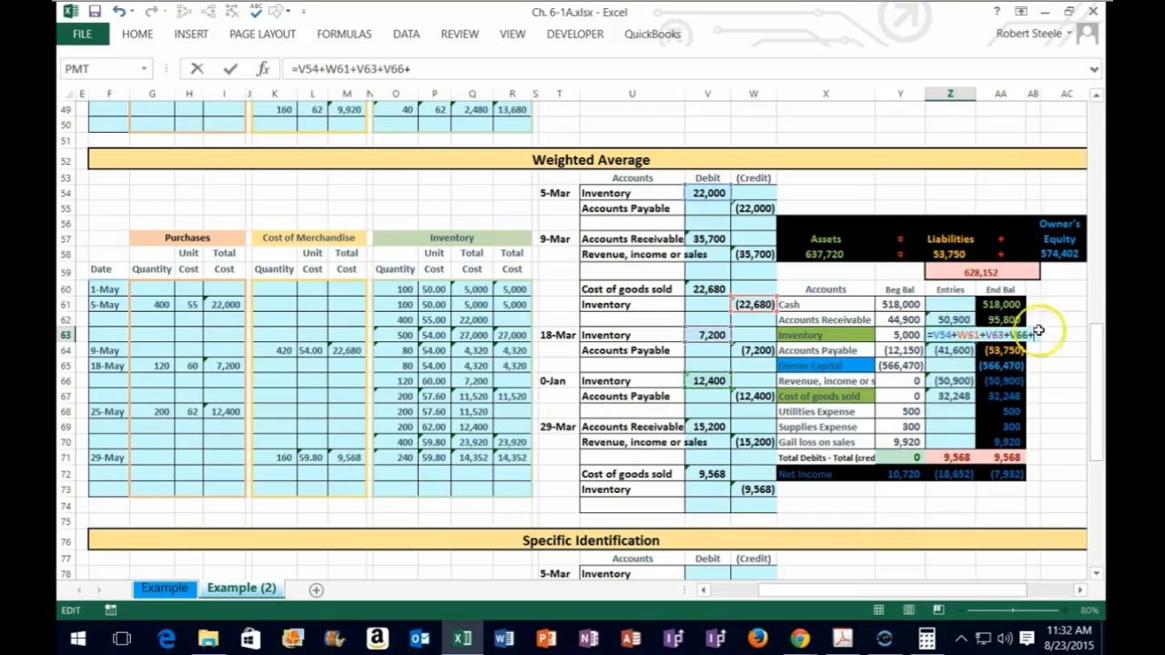
{"action": "left_click", "coordinate": [755, 490]}
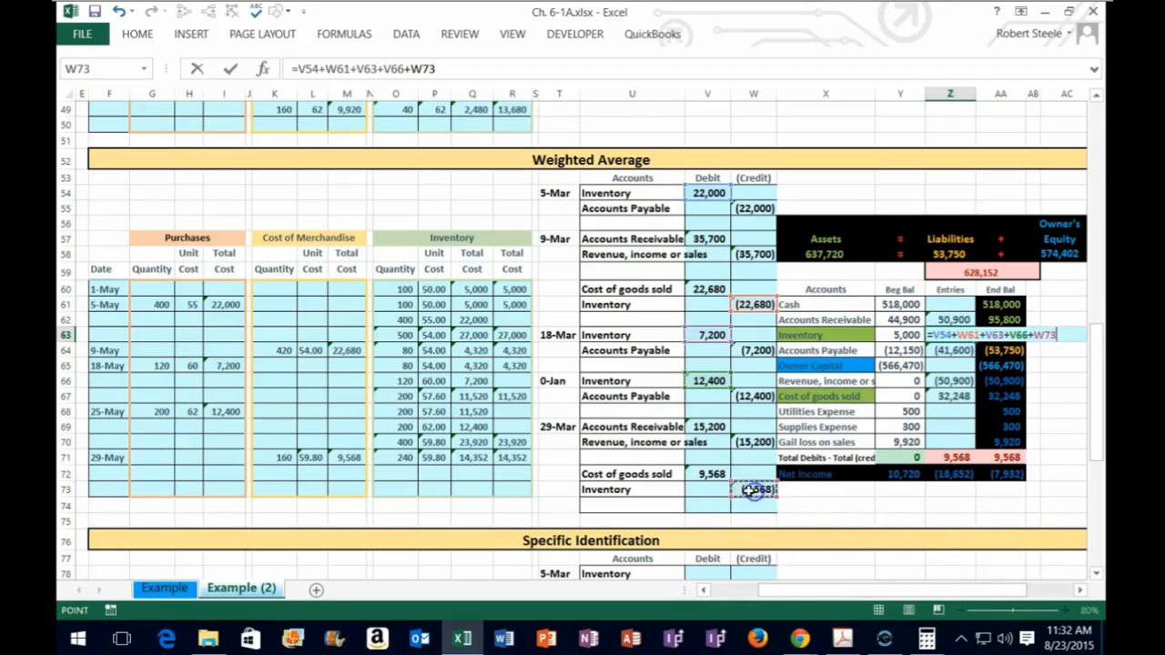
{"action": "key", "text": "Return"}
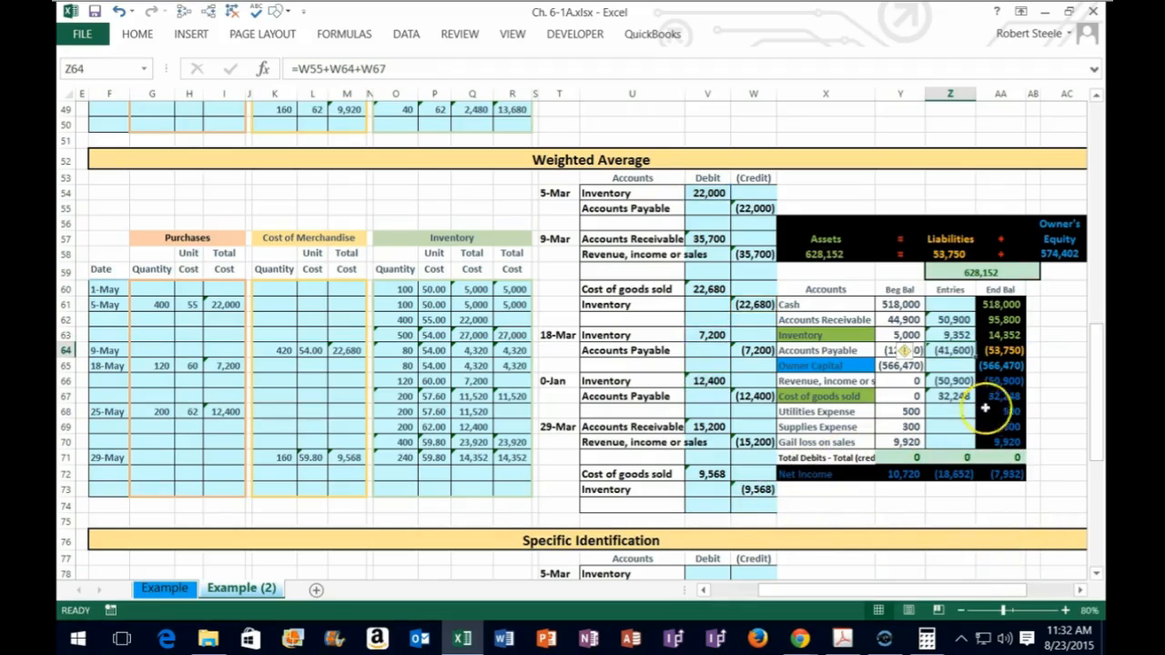
Review the ending balances of cost of goods sold and inventory, comparing inventory with the worksheet's final total cost in R71.
{"action": "left_click", "coordinate": [807, 396]}
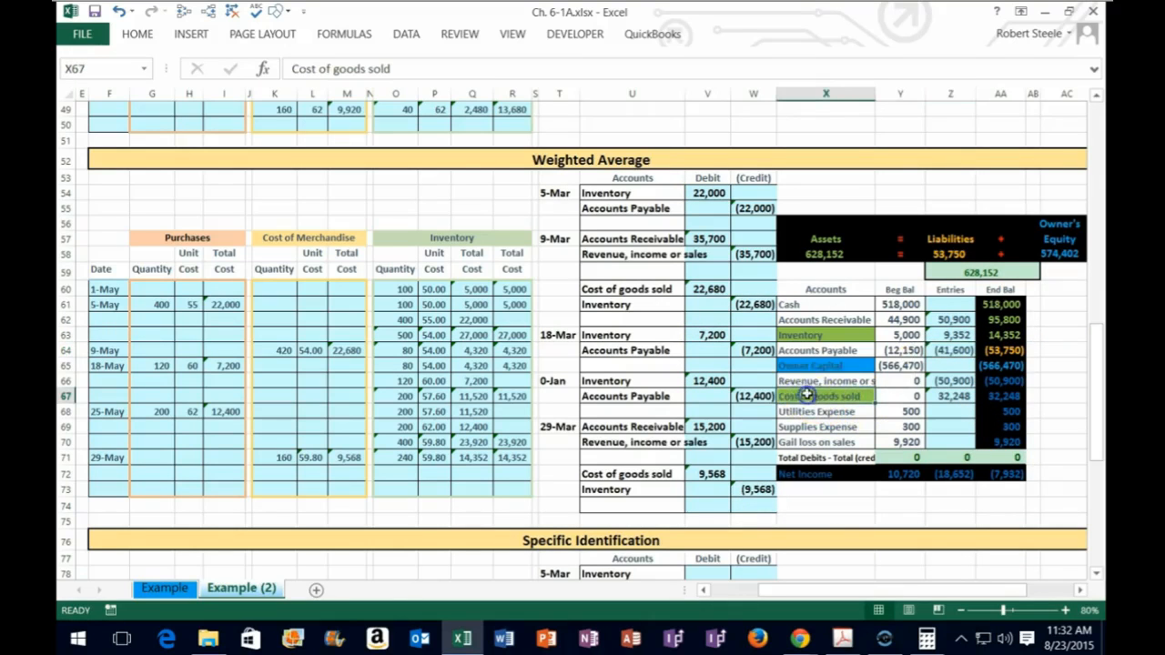
{"action": "left_click", "coordinate": [1004, 396]}
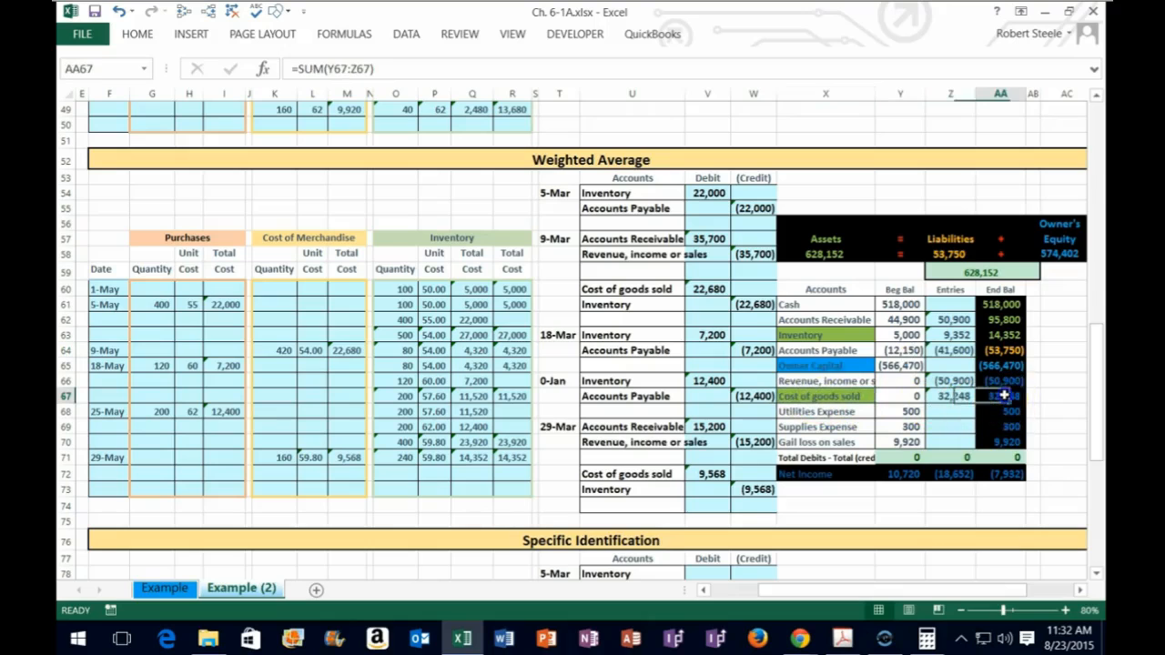
{"action": "left_click", "coordinate": [1001, 335]}
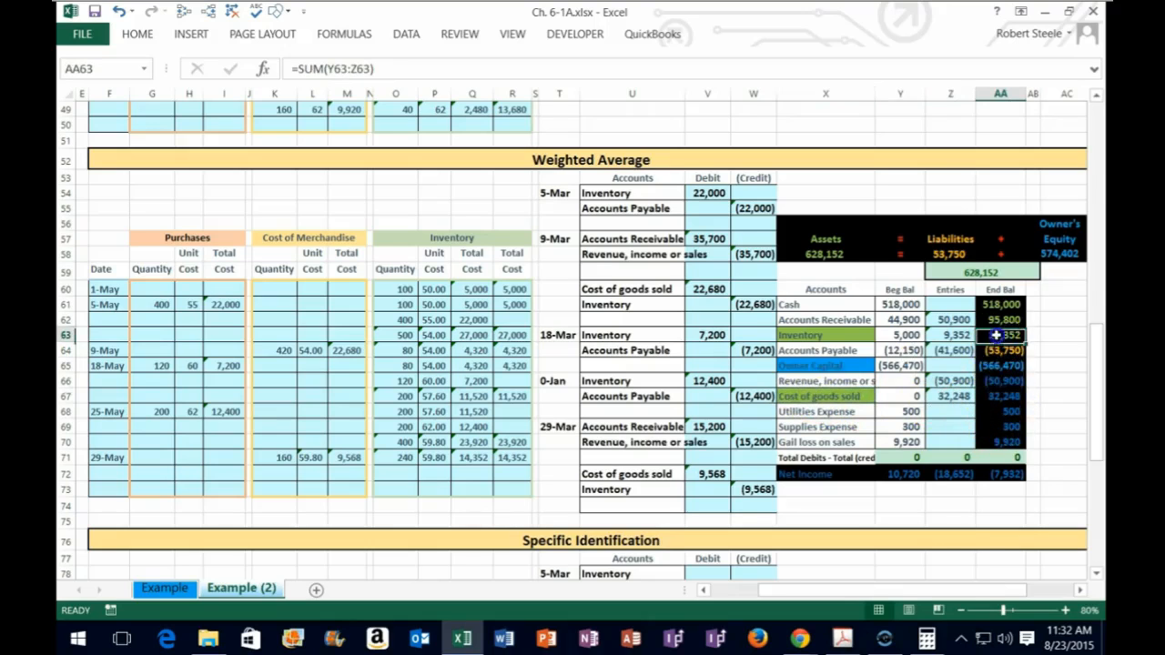
{"action": "left_click", "coordinate": [512, 458]}
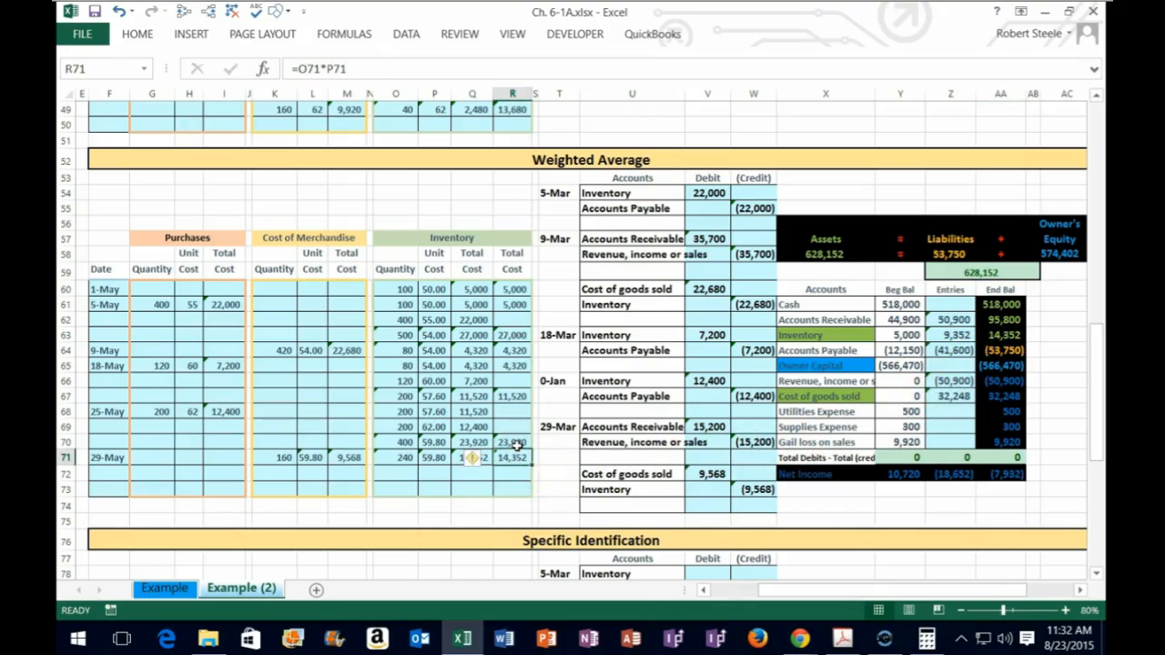